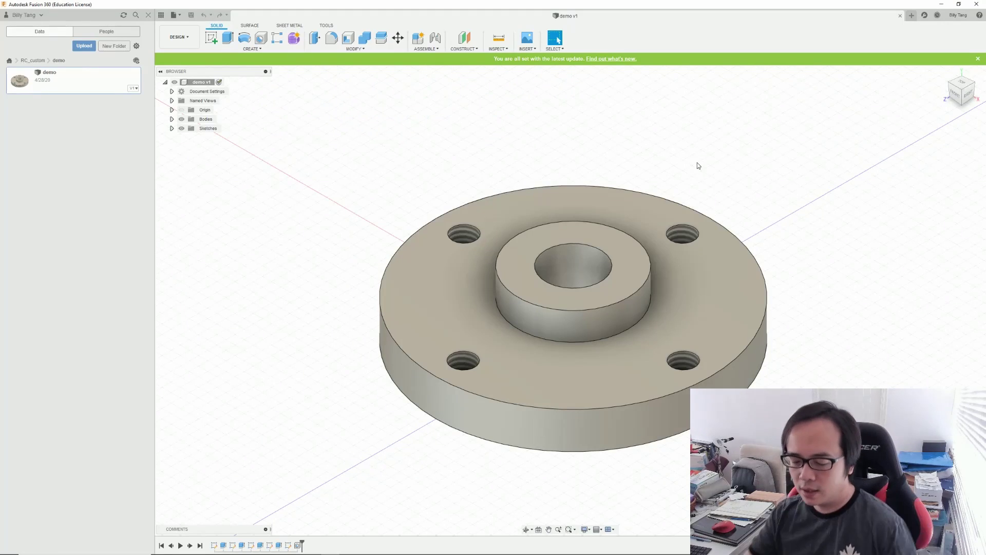
Step: Switch the flanged part from the Design workspace to the Manufacture workspace
{"action": "scroll", "coordinate": [668, 190], "scroll_direction": "down", "scroll_amount": 1}
{"action": "scroll", "coordinate": [645, 210], "scroll_direction": "up", "scroll_amount": 3}
{"action": "scroll", "coordinate": [642, 226], "scroll_direction": "down", "scroll_amount": 4}
{"action": "scroll", "coordinate": [641, 243], "scroll_direction": "down", "scroll_amount": 4}
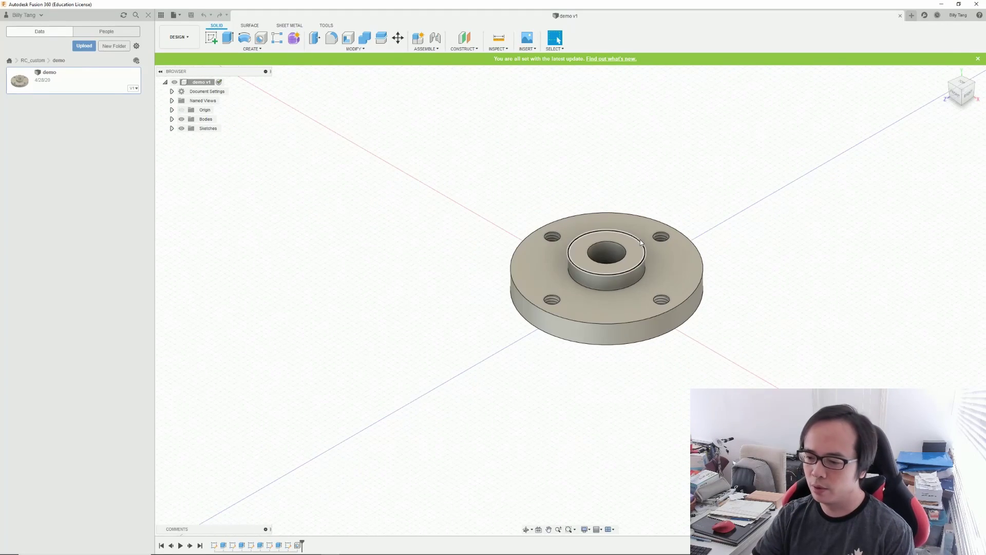
{"action": "middle_click_drag", "start_coordinate": [704, 209], "coordinate": [648, 222], "text": "shift"}
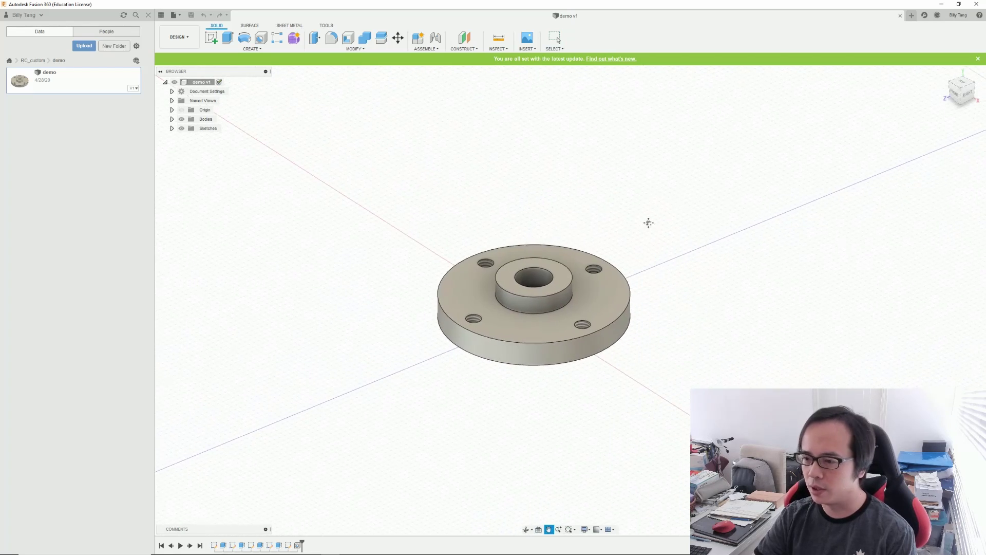
{"action": "key", "text": "Escape"}
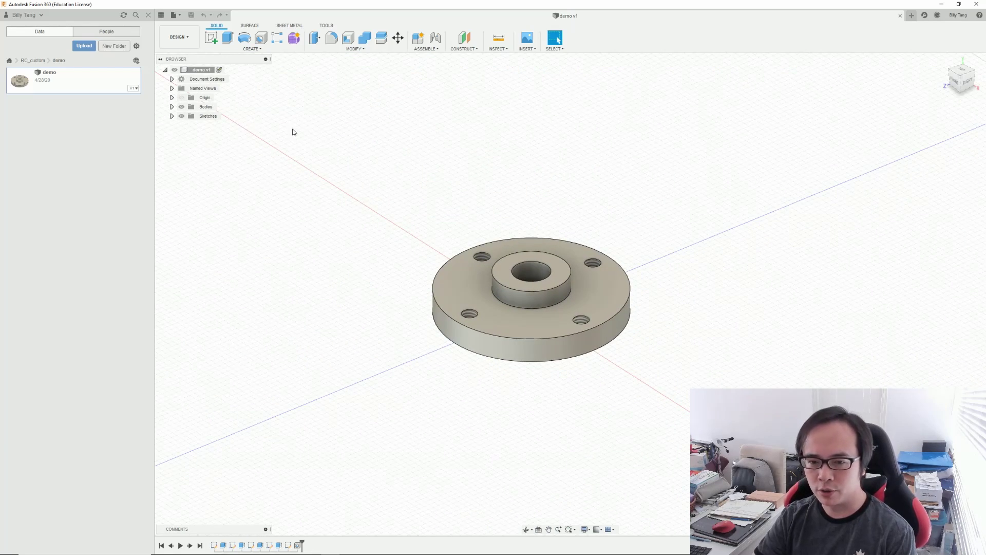
{"action": "left_click", "coordinate": [188, 45]}
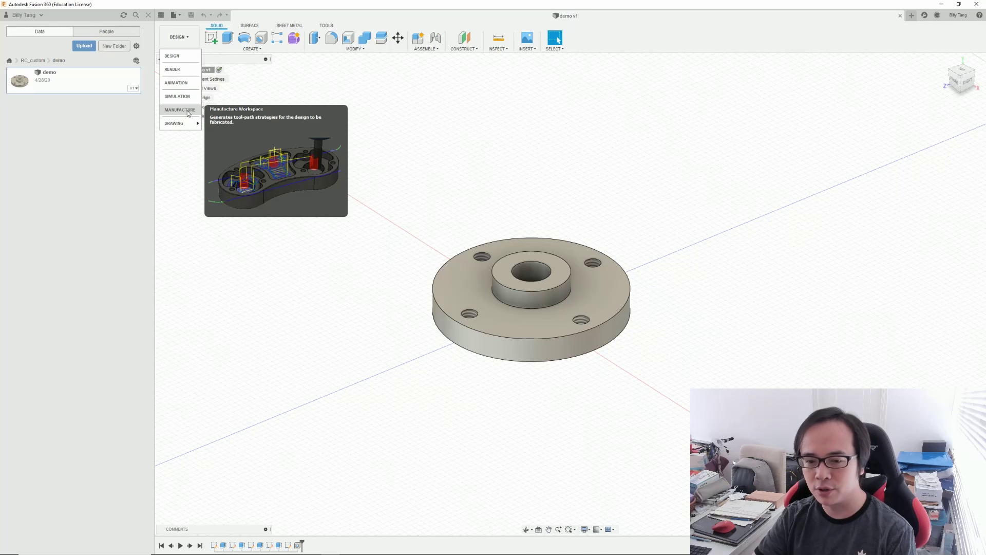
{"action": "left_click", "coordinate": [188, 113]}
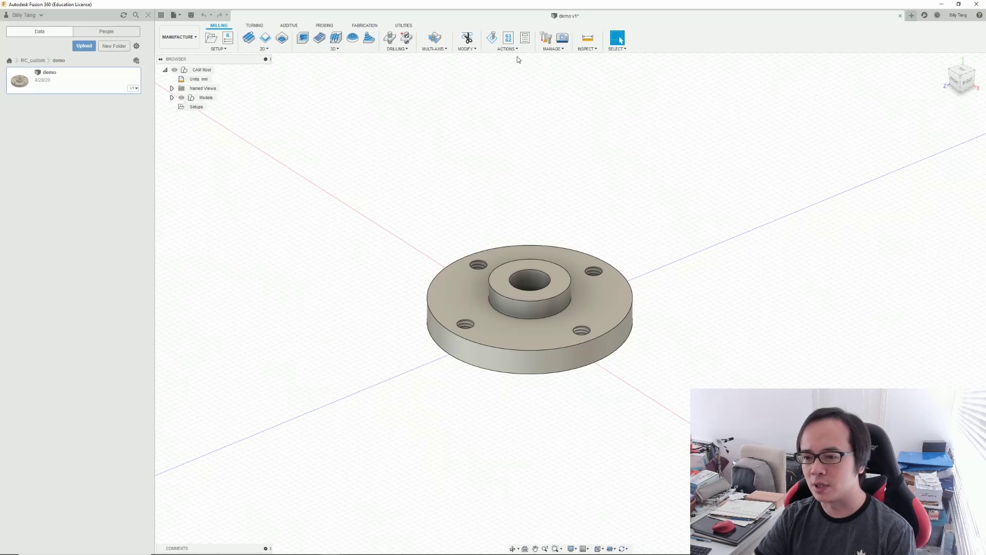
{"action": "middle_click_drag", "start_coordinate": [458, 165], "coordinate": [464, 193], "text": "shift"}
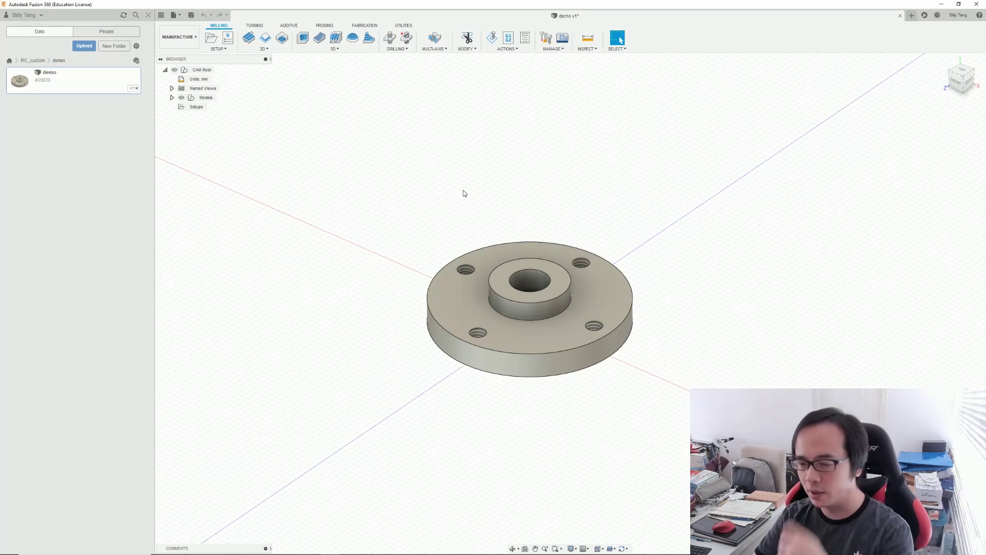
{"action": "left_click", "coordinate": [541, 45]}
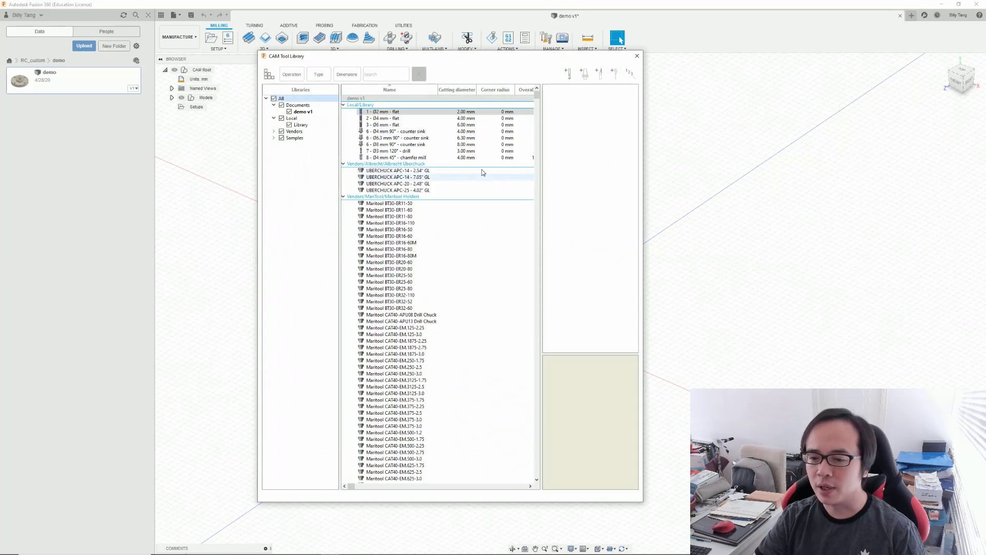
{"action": "left_click", "coordinate": [301, 124]}
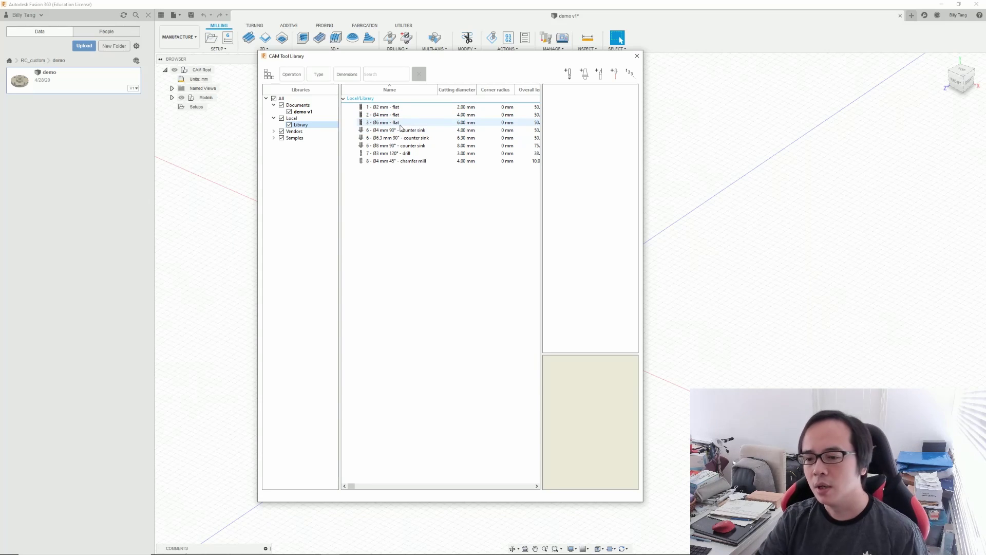
{"action": "left_click", "coordinate": [401, 131]}
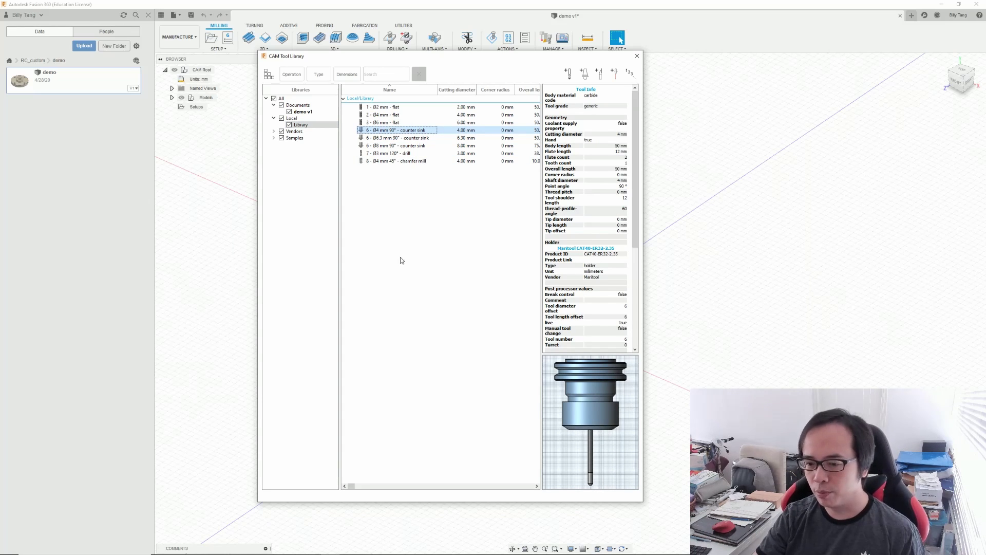
{"action": "left_click", "coordinate": [401, 122]}
{"action": "left_click", "coordinate": [402, 123]}
{"action": "left_click", "coordinate": [637, 56]}
{"action": "left_click", "coordinate": [512, 548]}
{"action": "mouse_move", "coordinate": [420, 232]}
{"action": "left_mouse_down"}
{"action": "mouse_move", "coordinate": [420, 294]}
{"action": "mouse_move", "coordinate": [639, 239]}
{"action": "left_mouse_up"}
{"action": "key", "text": "Escape"}
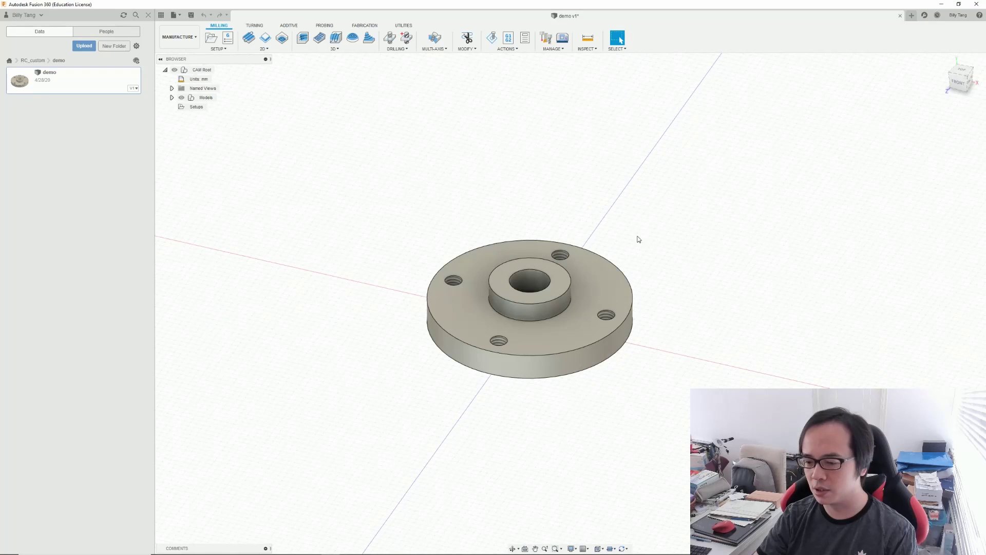
{"action": "left_click", "coordinate": [512, 548]}
{"action": "left_click_drag", "start_coordinate": [504, 308], "coordinate": [504, 369]}
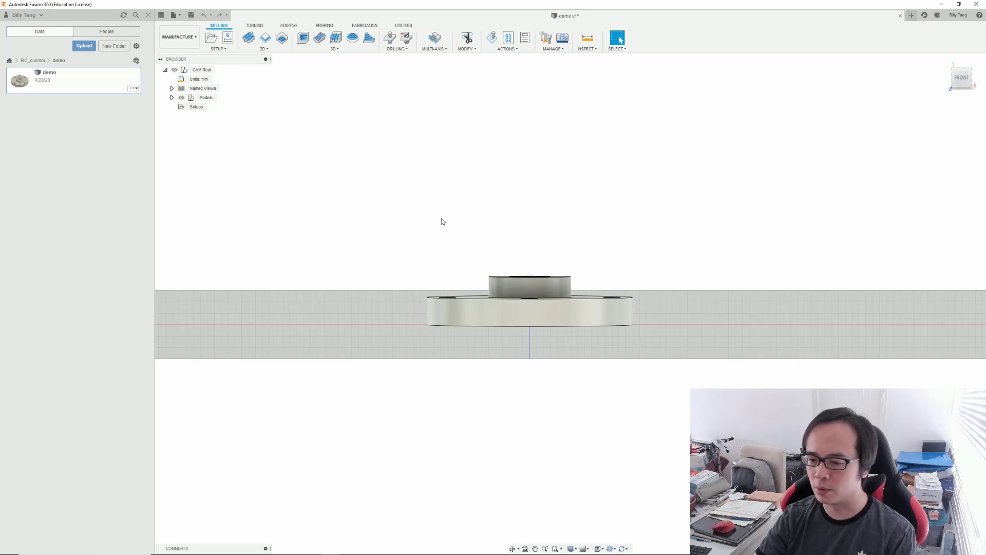
{"action": "left_click_drag", "start_coordinate": [463, 284], "coordinate": [497, 324]}
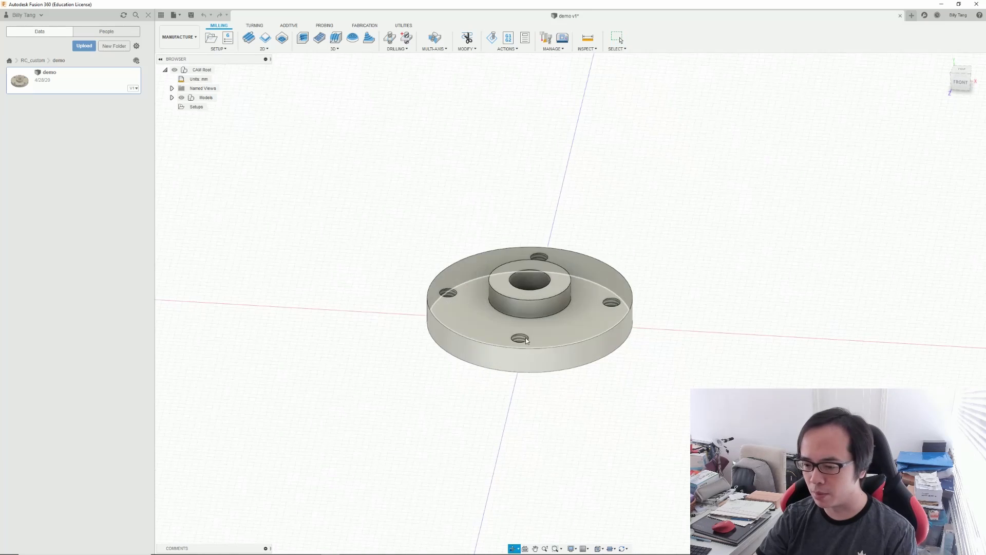
{"action": "mouse_move", "coordinate": [552, 352]}
{"action": "middle_mouse_down", "text": "shift"}
{"action": "mouse_move", "coordinate": [550, 318]}
{"action": "mouse_move", "coordinate": [510, 288]}
{"action": "middle_mouse_up", "text": "shift"}
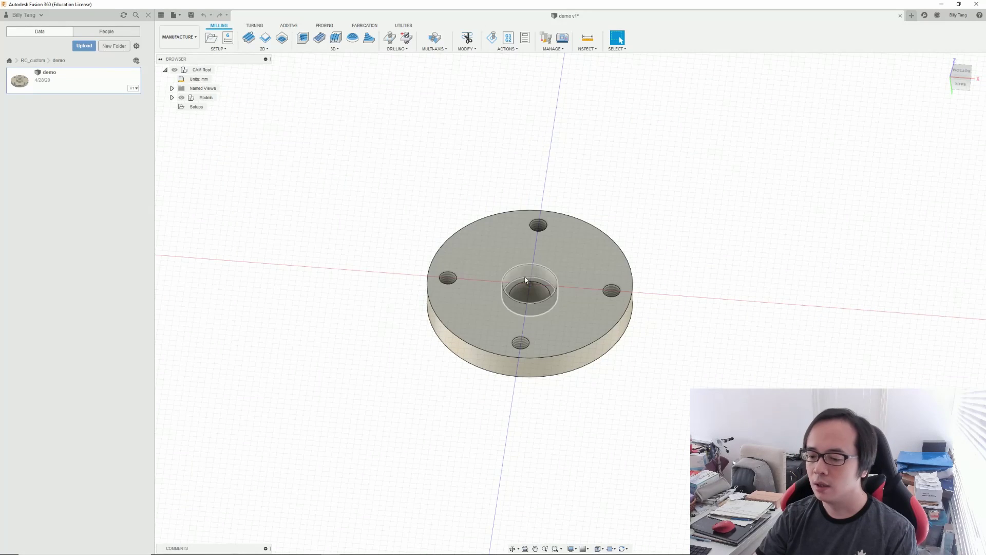
{"action": "key", "text": "F6"}
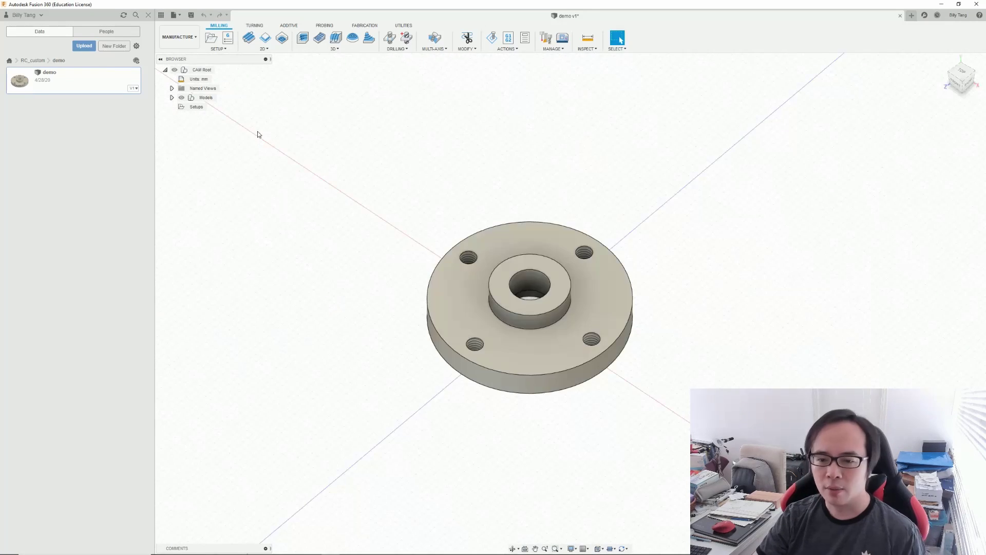
Step: Start a new milling setup with its stock mode set to Fixed size tube
{"action": "left_click", "coordinate": [212, 41]}
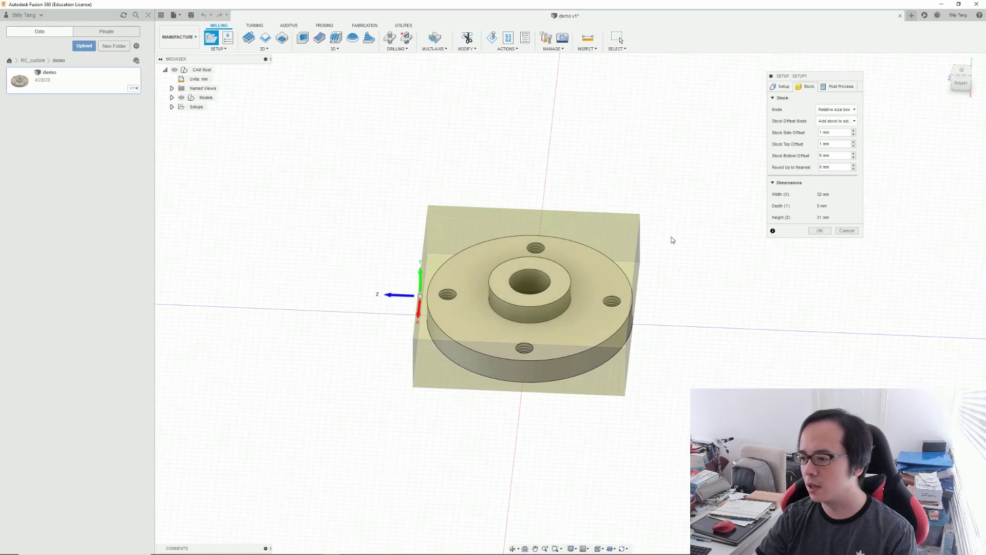
{"action": "left_click", "coordinate": [781, 87]}
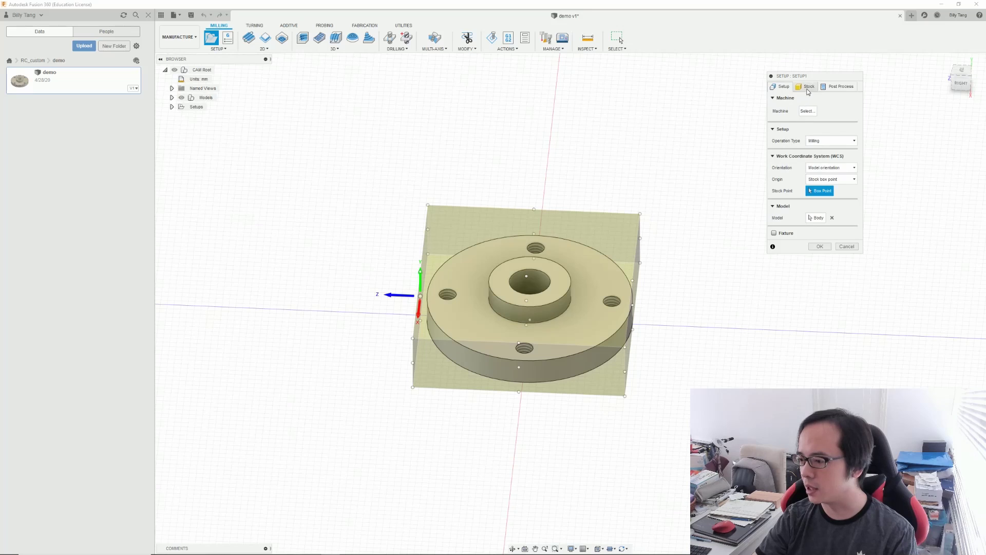
{"action": "left_click", "coordinate": [807, 87]}
{"action": "left_click", "coordinate": [842, 110]}
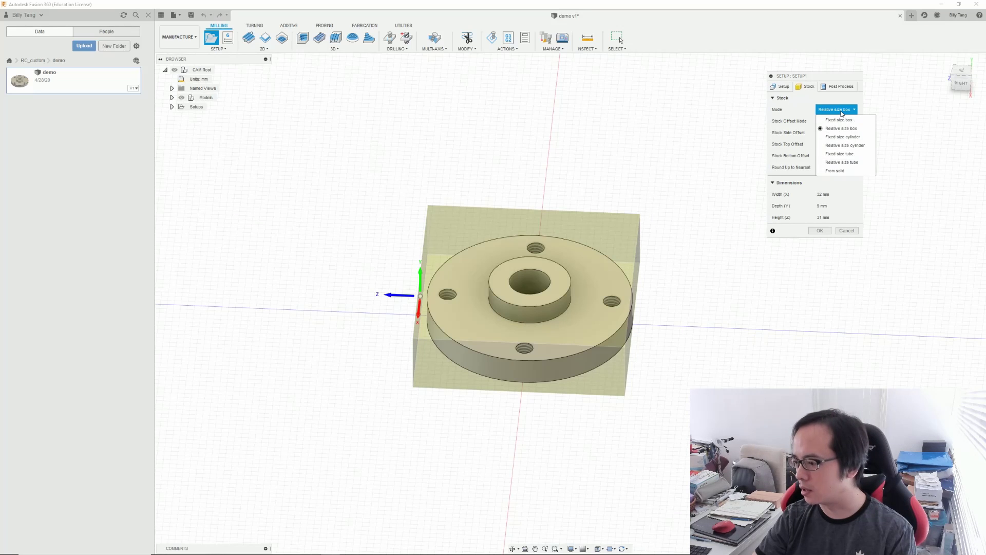
{"action": "left_click", "coordinate": [839, 154]}
{"action": "middle_click_drag", "start_coordinate": [691, 260], "coordinate": [602, 280], "text": "shift"}
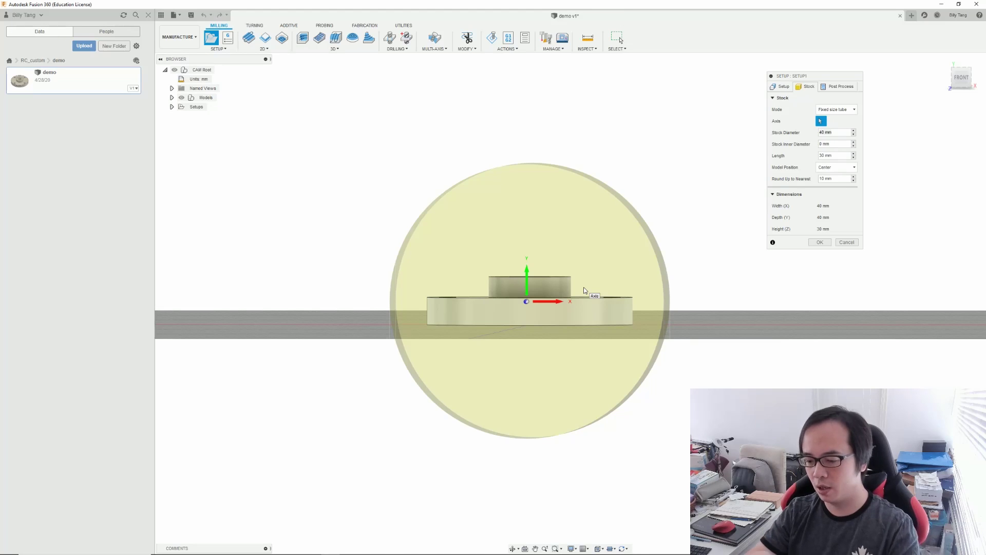
{"action": "middle_click_drag", "start_coordinate": [486, 342], "coordinate": [737, 254], "text": "shift"}
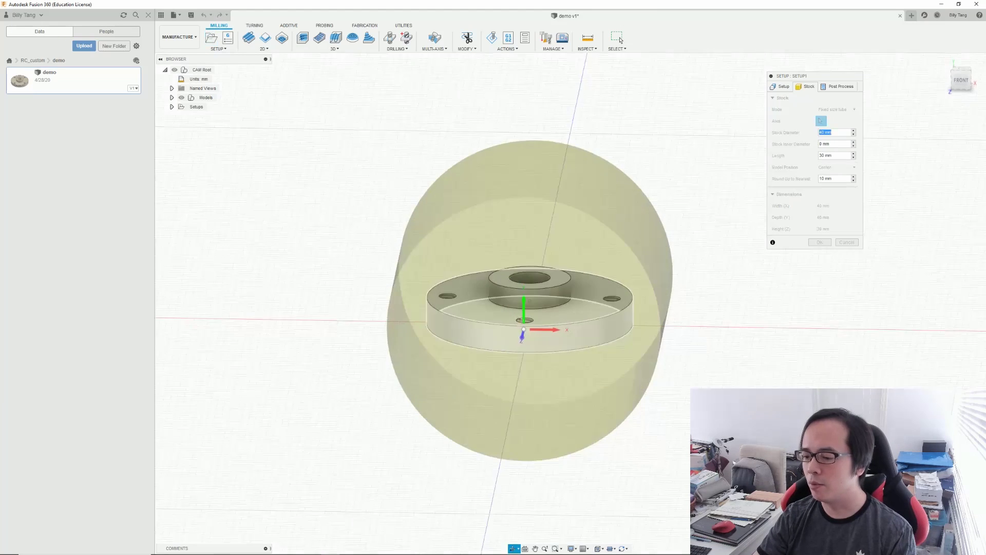
{"action": "middle_click_drag", "start_coordinate": [654, 296], "coordinate": [730, 267], "text": "shift"}
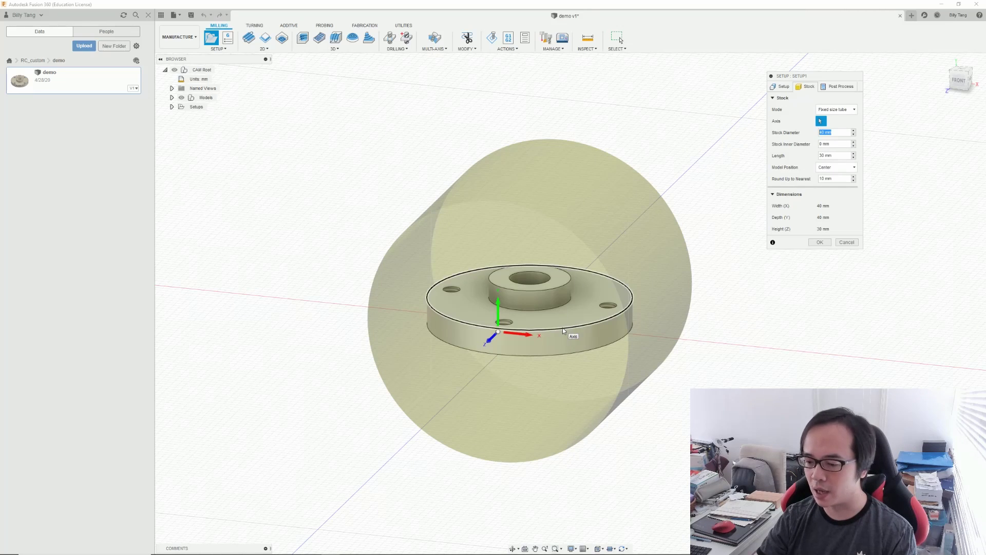
Step: Size the tube stock to 34 mm diameter and 12 mm length, with its axis on the centre hole
{"action": "type", "text": "34"}
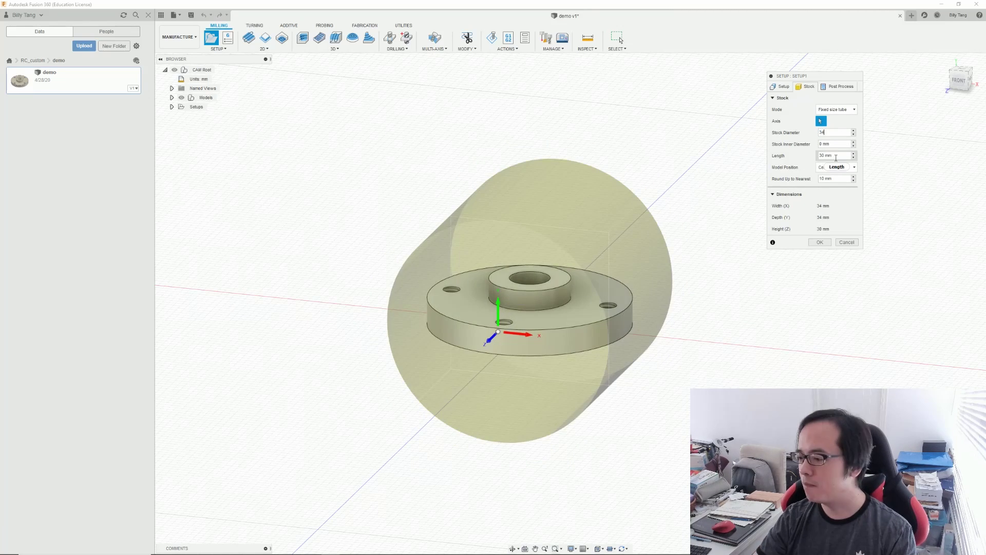
{"action": "left_click", "coordinate": [828, 156]}
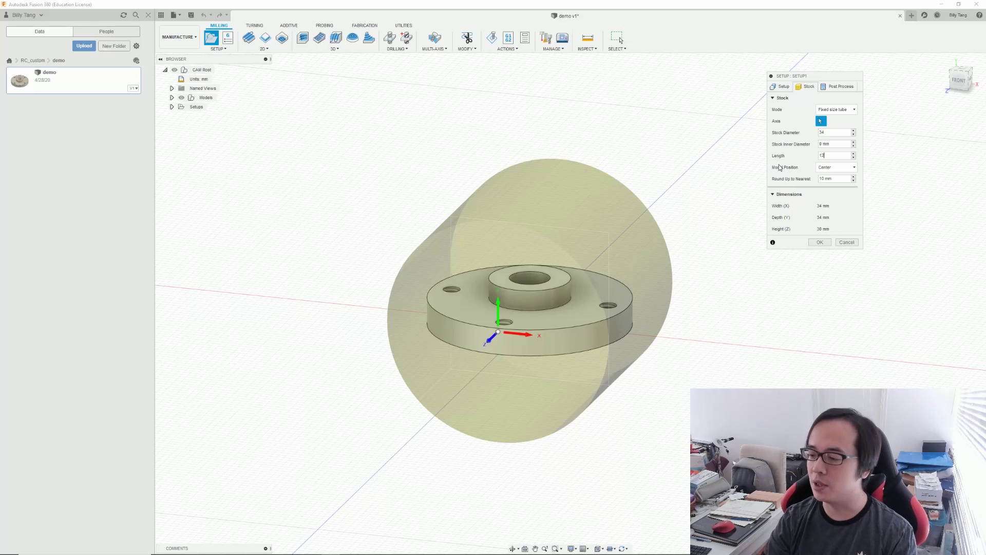
{"action": "key", "text": "Tab"}
{"action": "key", "text": "Tab"}
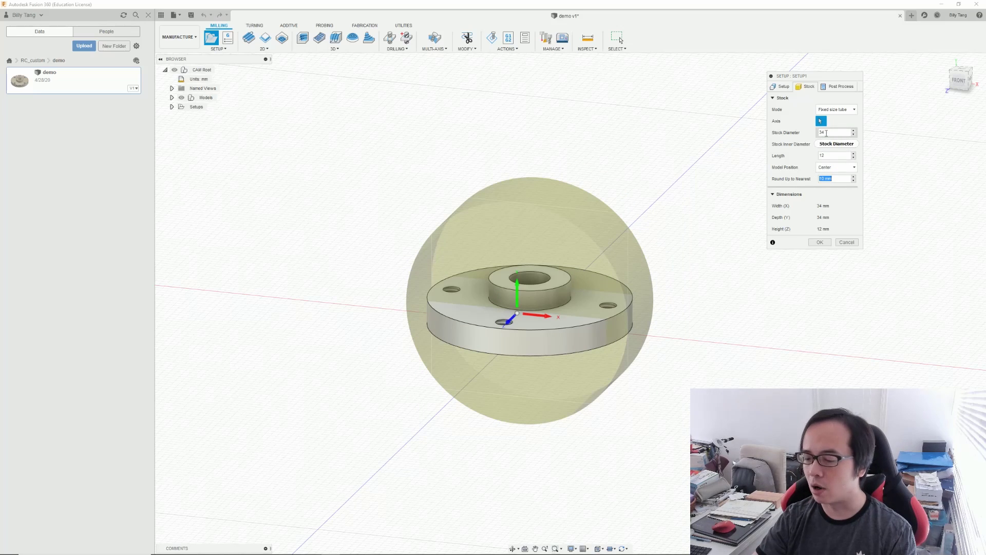
{"action": "middle_click_drag", "start_coordinate": [668, 205], "coordinate": [553, 227], "text": "shift"}
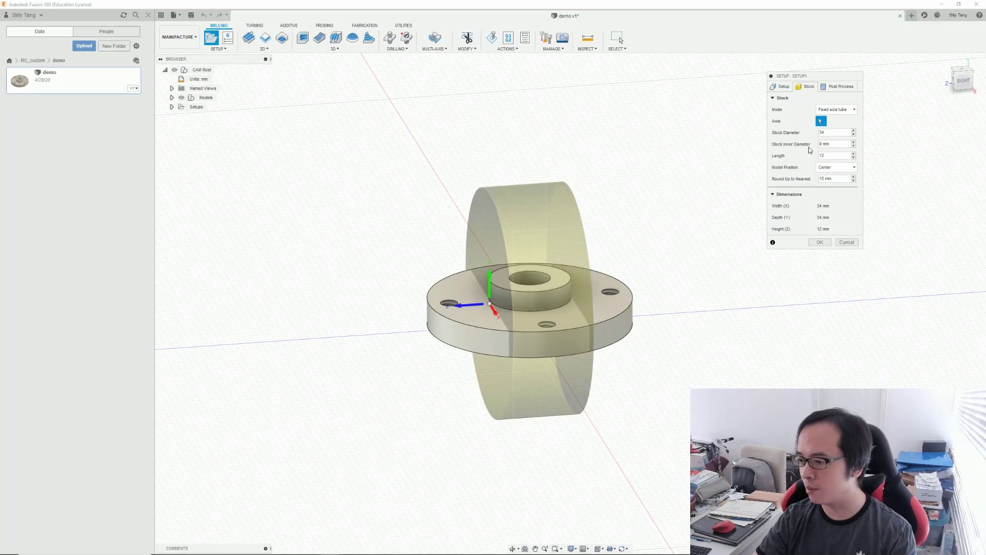
{"action": "mouse_move", "coordinate": [591, 257]}
{"action": "middle_mouse_down", "text": "shift"}
{"action": "mouse_move", "coordinate": [546, 312]}
{"action": "mouse_move", "coordinate": [482, 313]}
{"action": "middle_mouse_up", "text": "shift"}
{"action": "left_click", "coordinate": [546, 308]}
{"action": "mouse_move", "coordinate": [574, 344]}
{"action": "middle_mouse_down", "text": "shift"}
{"action": "mouse_move", "coordinate": [462, 329]}
{"action": "mouse_move", "coordinate": [475, 329]}
{"action": "middle_mouse_up", "text": "shift"}
{"action": "left_click", "coordinate": [781, 86]}
Step: Orient the work coordinates by selected Z axis from the top face, origin at the stock's top centre
{"action": "left_click", "coordinate": [530, 261]}
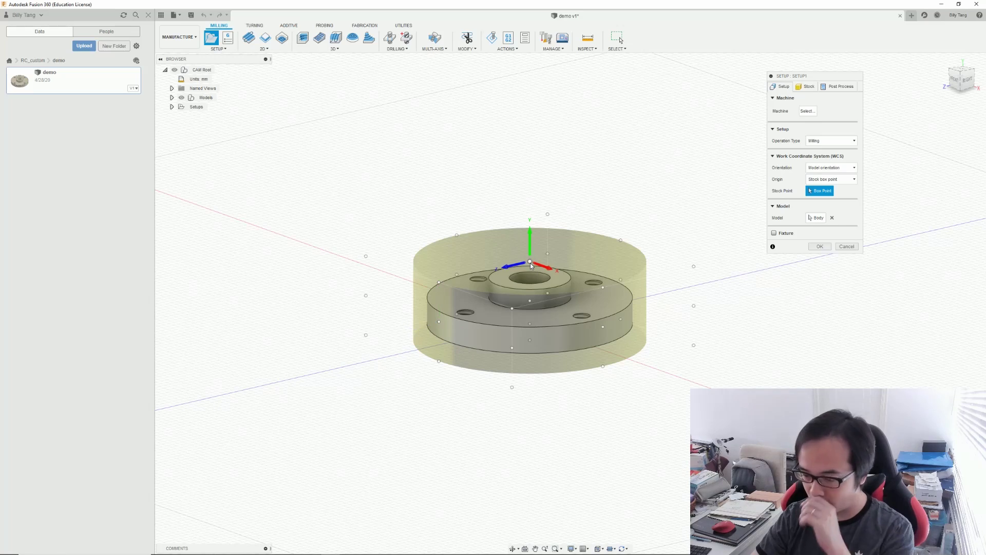
{"action": "middle_click_drag", "start_coordinate": [599, 222], "coordinate": [588, 273], "text": "shift"}
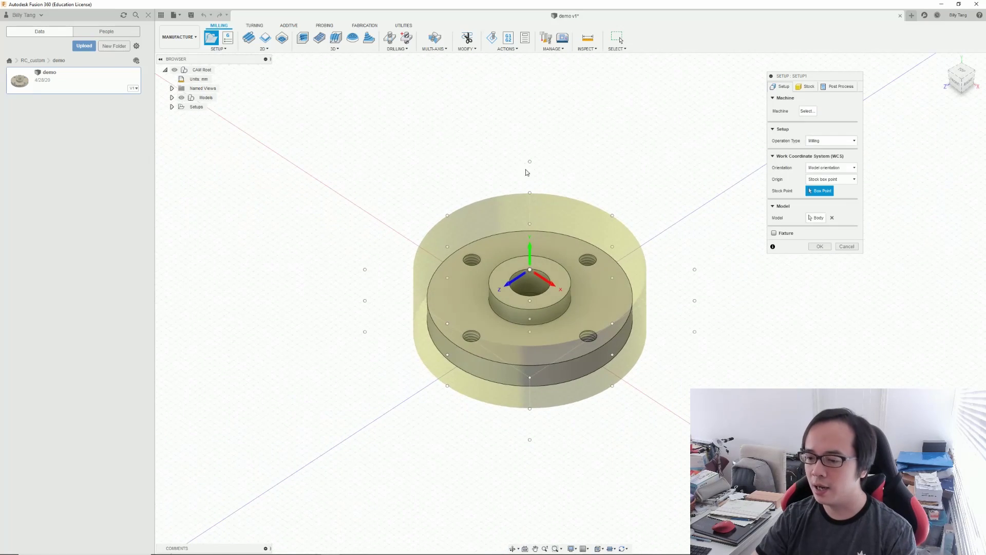
{"action": "middle_click_drag", "start_coordinate": [546, 350], "coordinate": [595, 157], "text": "shift"}
{"action": "mouse_move", "coordinate": [532, 327]}
{"action": "middle_mouse_down", "text": "shift"}
{"action": "mouse_move", "coordinate": [657, 306]}
{"action": "mouse_move", "coordinate": [564, 275]}
{"action": "middle_mouse_up", "text": "shift"}
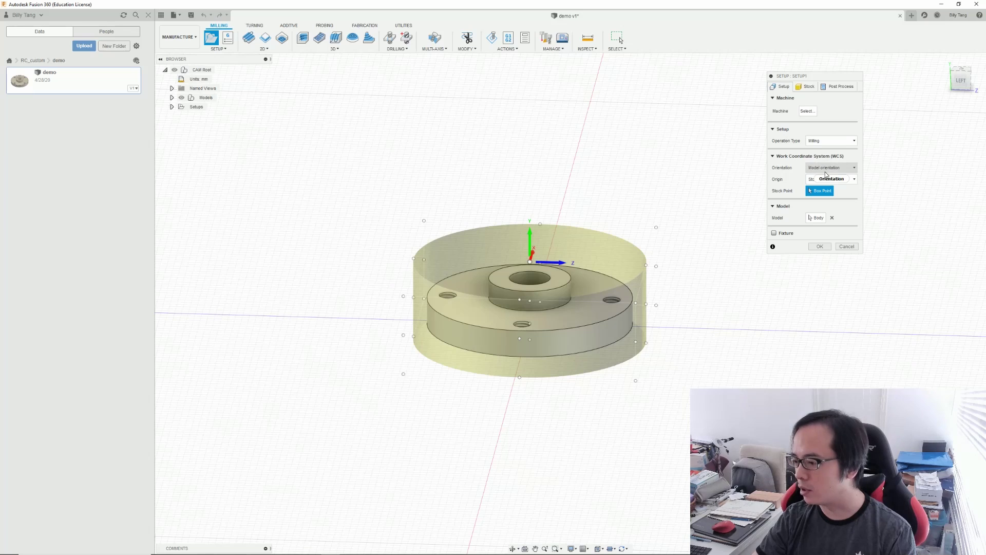
{"action": "left_click", "coordinate": [833, 172]}
{"action": "left_click", "coordinate": [827, 181]}
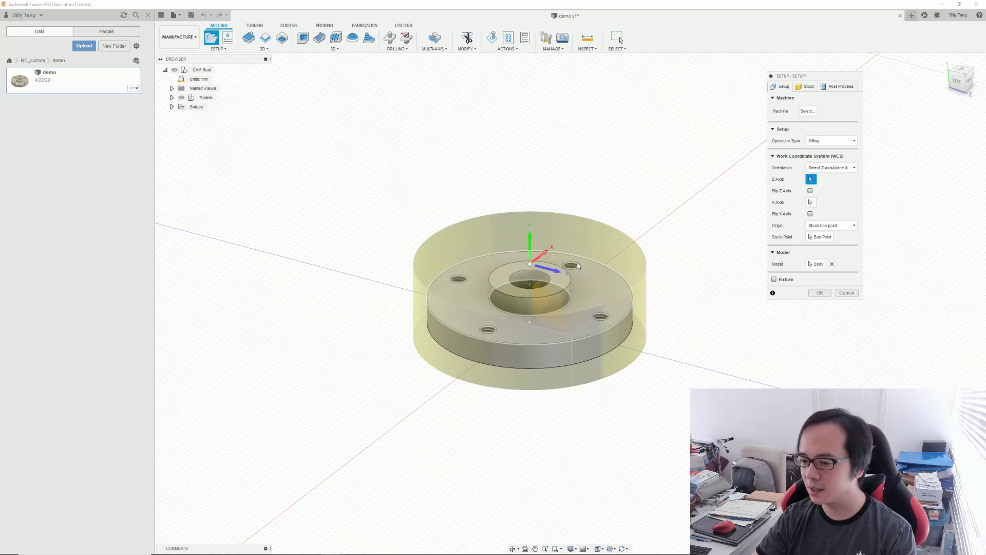
{"action": "left_click", "coordinate": [535, 279]}
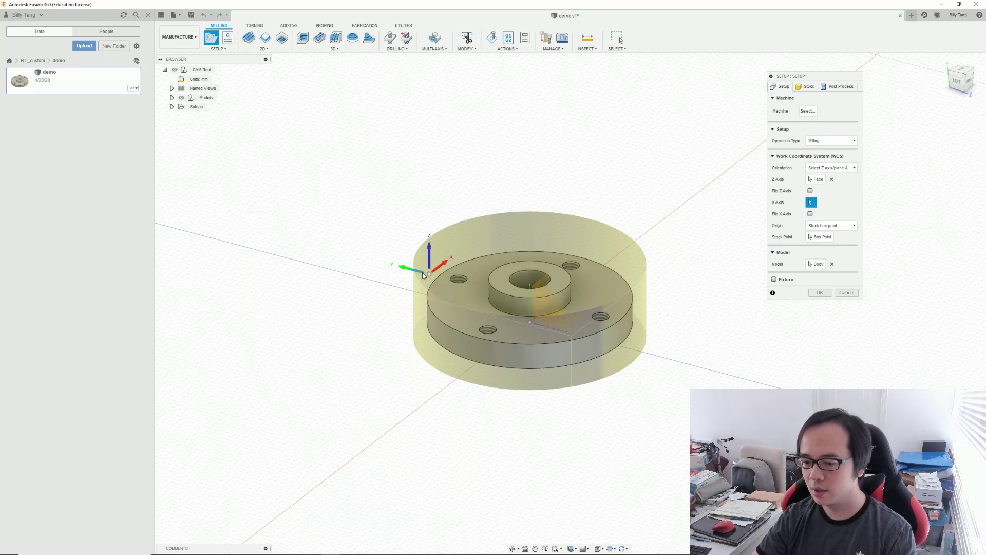
{"action": "left_click", "coordinate": [530, 265]}
{"action": "middle_click_drag", "start_coordinate": [504, 302], "coordinate": [511, 339], "text": "shift"}
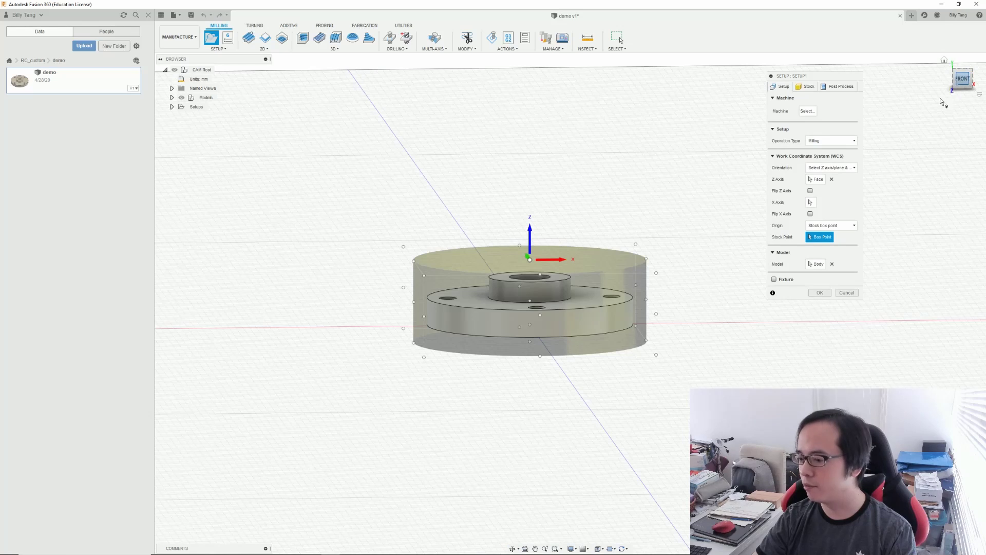
{"action": "left_click", "coordinate": [962, 79]}
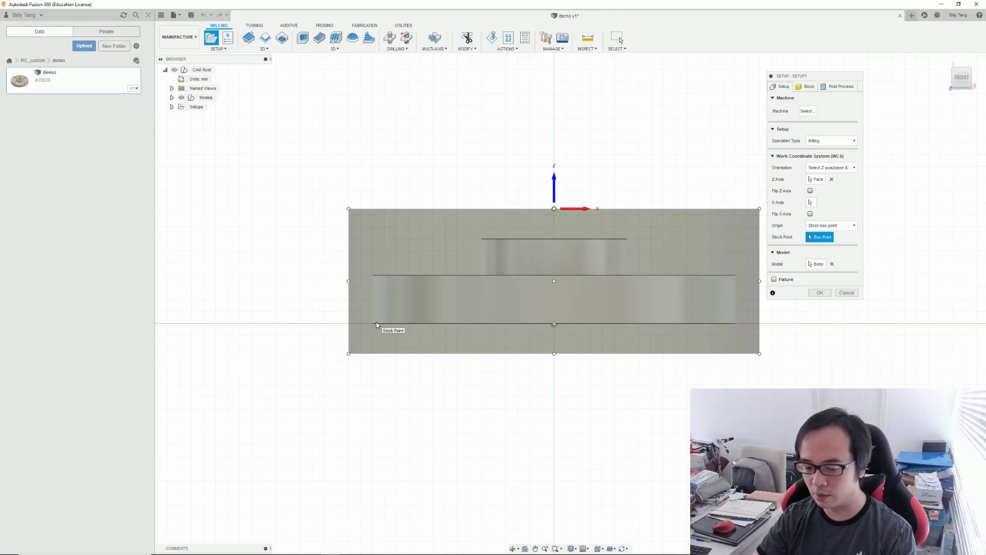
Step: Set the stock Model Position to Offset from front and confirm to create Setup1
{"action": "left_click", "coordinate": [809, 87]}
{"action": "left_click", "coordinate": [838, 167]}
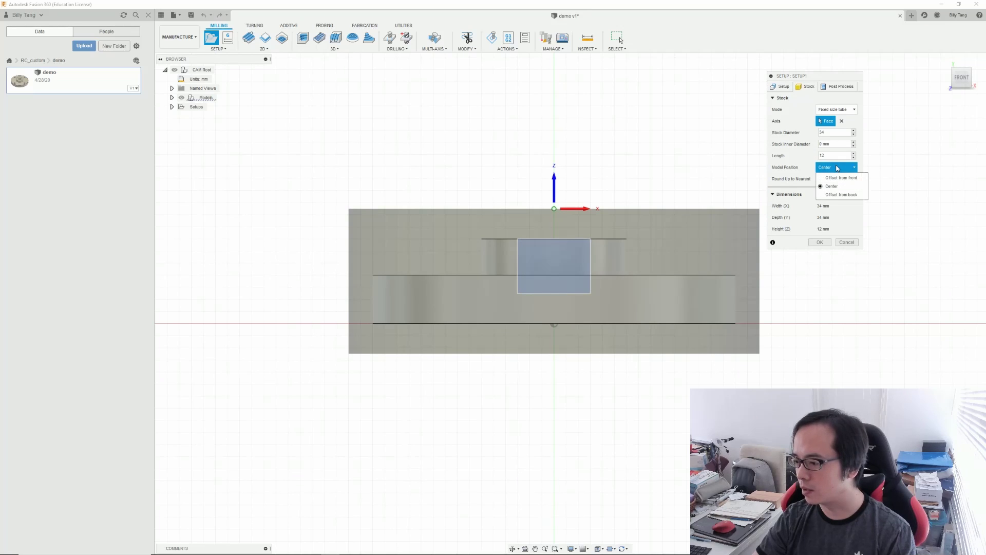
{"action": "left_click", "coordinate": [838, 178]}
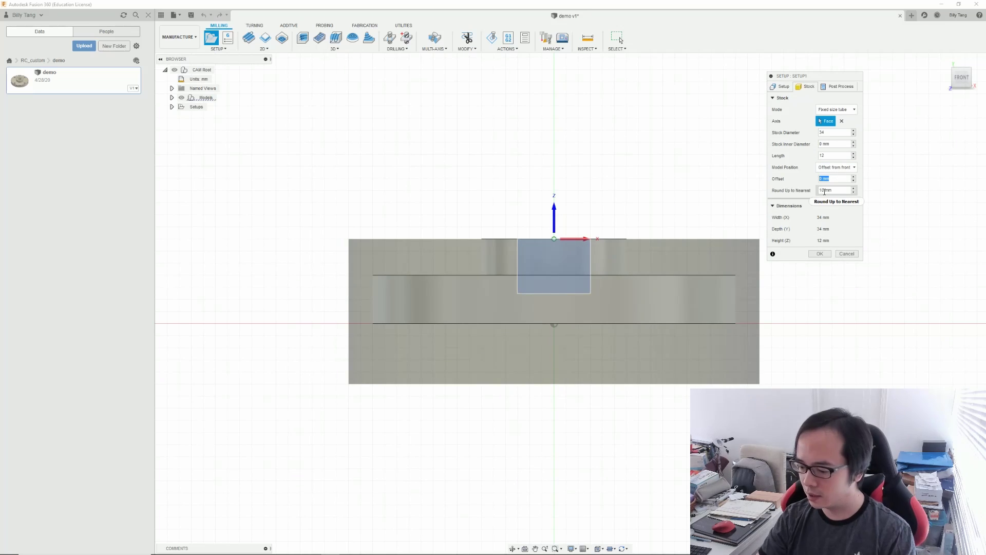
{"action": "key", "text": "Return"}
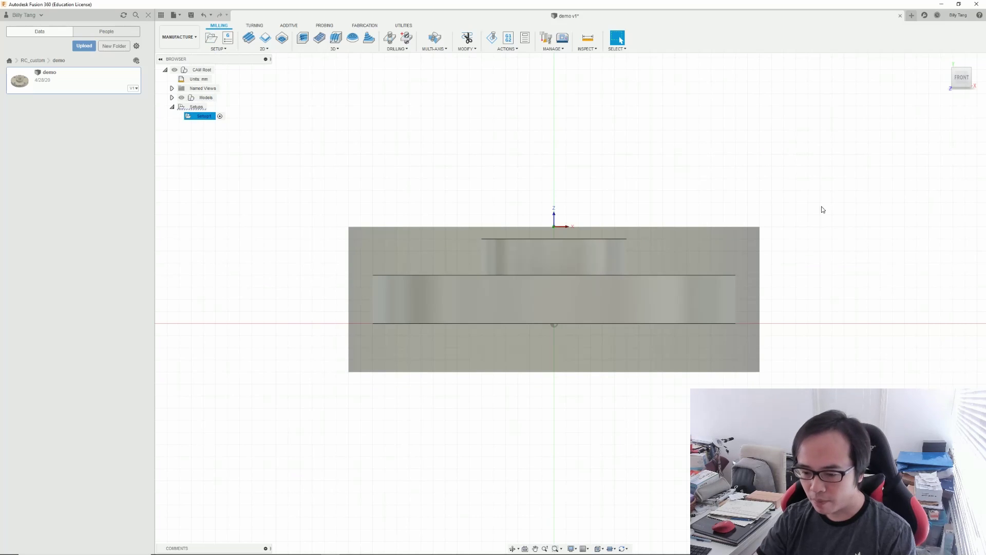
{"action": "scroll", "coordinate": [615, 308], "scroll_direction": "down", "scroll_amount": 1}
{"action": "scroll", "coordinate": [615, 308], "scroll_direction": "up", "scroll_amount": 2}
{"action": "mouse_move", "coordinate": [616, 311]}
{"action": "middle_mouse_down", "text": "shift"}
{"action": "mouse_move", "coordinate": [531, 310]}
{"action": "mouse_move", "coordinate": [272, 398]}
{"action": "middle_mouse_up", "text": "shift"}
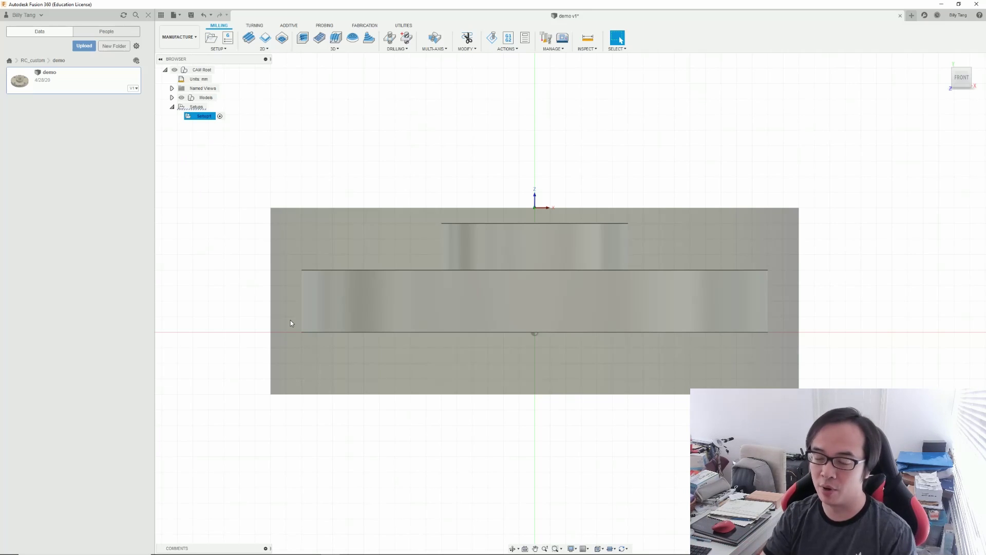
{"action": "middle_click_drag", "start_coordinate": [291, 323], "coordinate": [294, 328]}
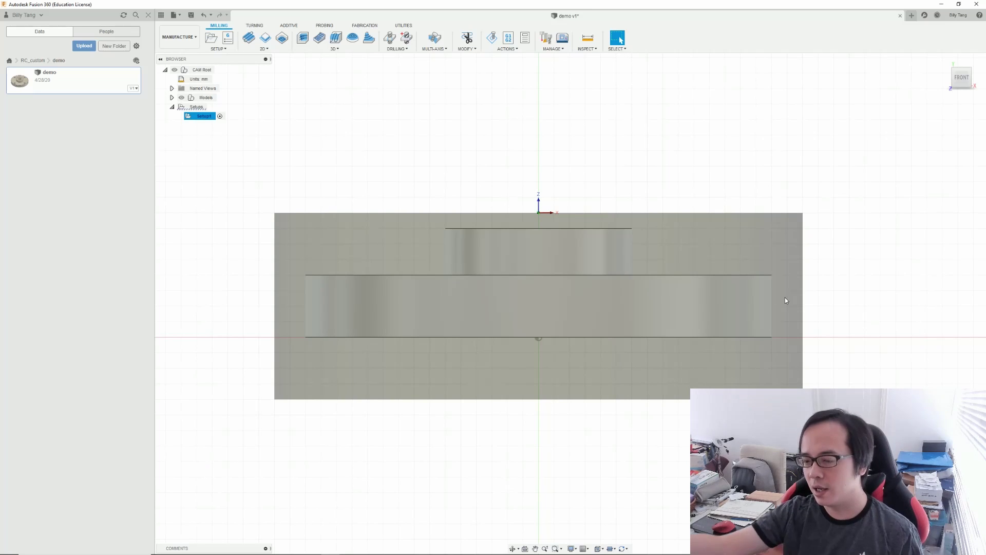
{"action": "scroll", "coordinate": [570, 259], "scroll_direction": "up", "scroll_amount": 2}
{"action": "scroll", "coordinate": [570, 260], "scroll_direction": "down", "scroll_amount": 3}
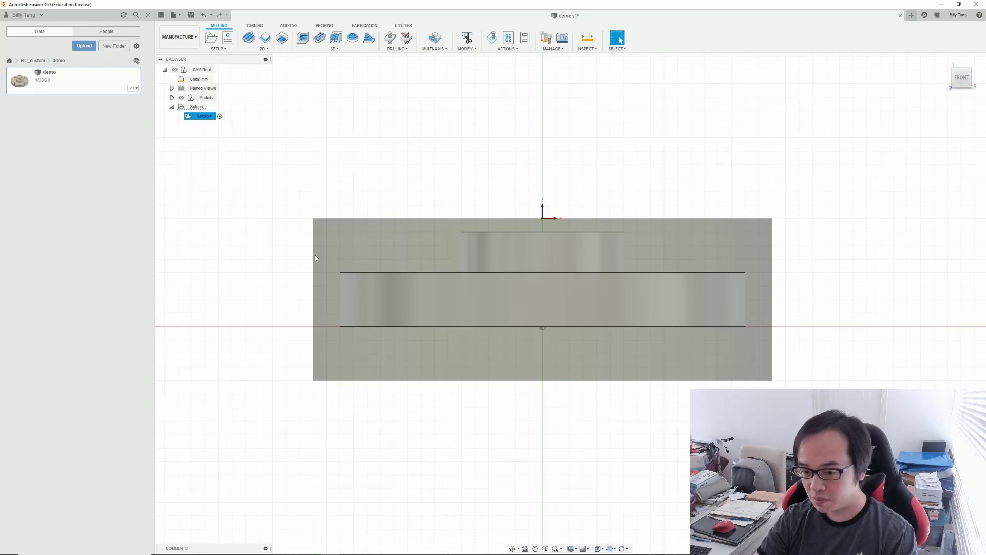
{"action": "middle_click_drag", "start_coordinate": [771, 359], "coordinate": [670, 211], "text": "shift"}
{"action": "scroll", "coordinate": [670, 212], "scroll_direction": "down", "scroll_amount": 3}
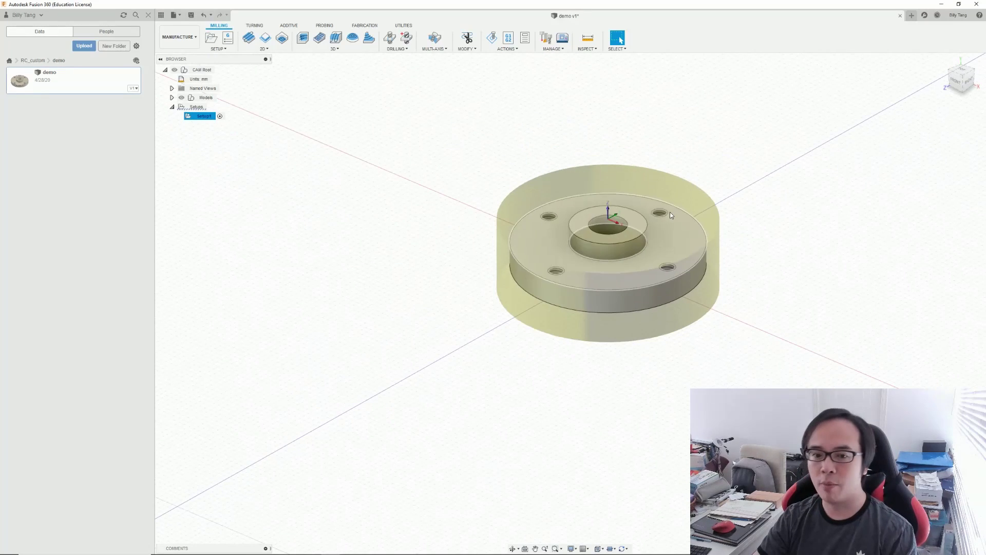
{"action": "scroll", "coordinate": [670, 211], "scroll_direction": "up", "scroll_amount": 2}
{"action": "middle_click_drag", "start_coordinate": [614, 226], "coordinate": [591, 221], "text": "shift"}
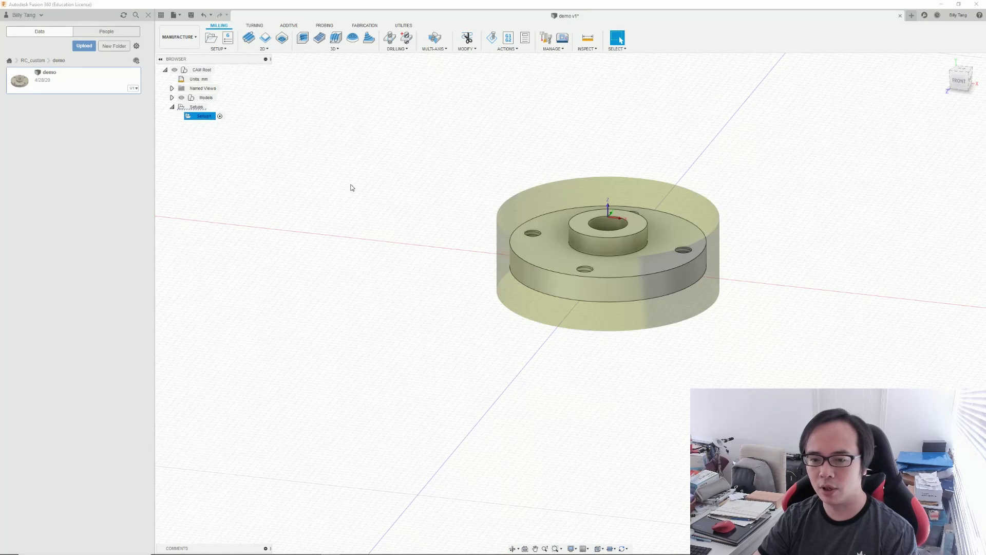
{"action": "middle_click_drag", "start_coordinate": [456, 222], "coordinate": [456, 174], "text": "shift"}
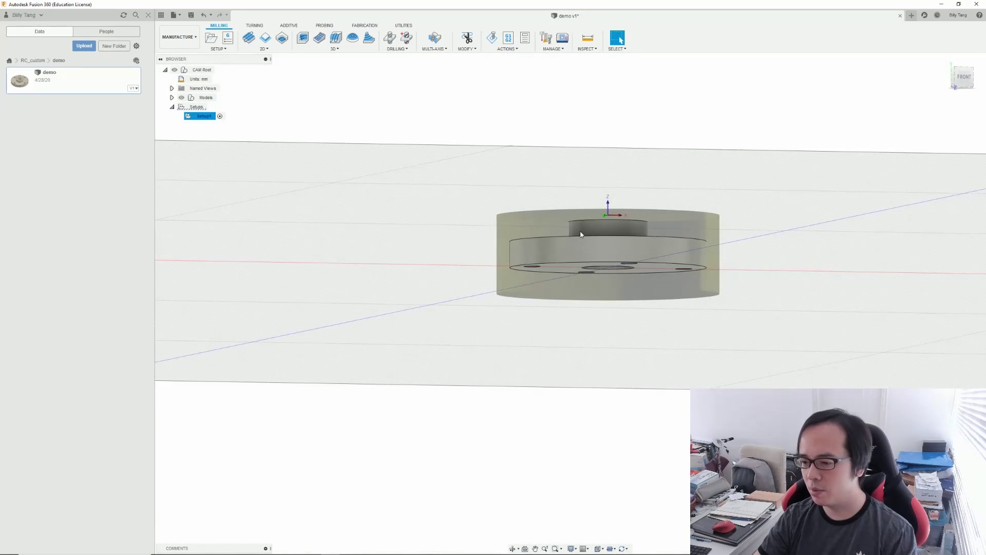
{"action": "left_click", "coordinate": [964, 81]}
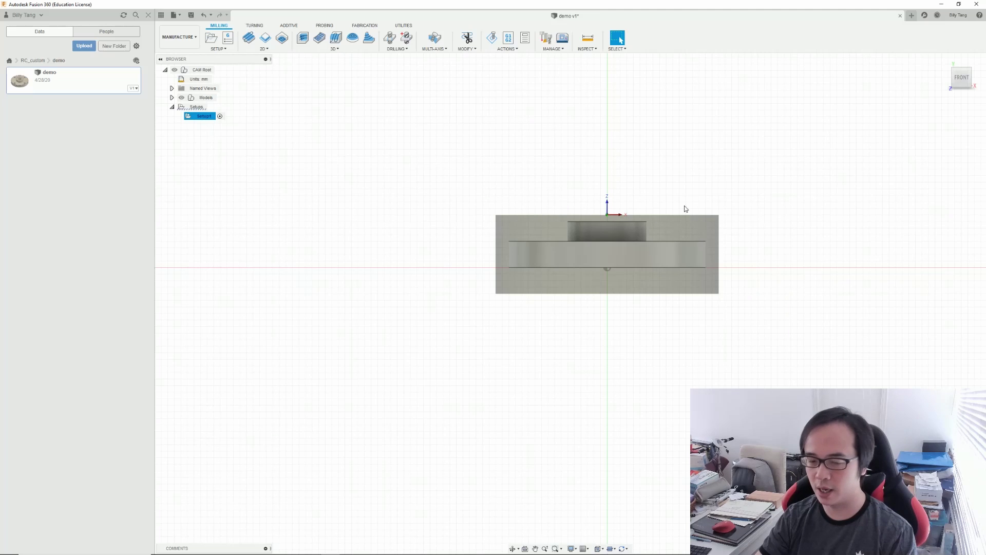
Step: Start a 2D Face operation using the #3 Ø6 mm flat end mill from the Local library
{"action": "left_click", "coordinate": [248, 39]}
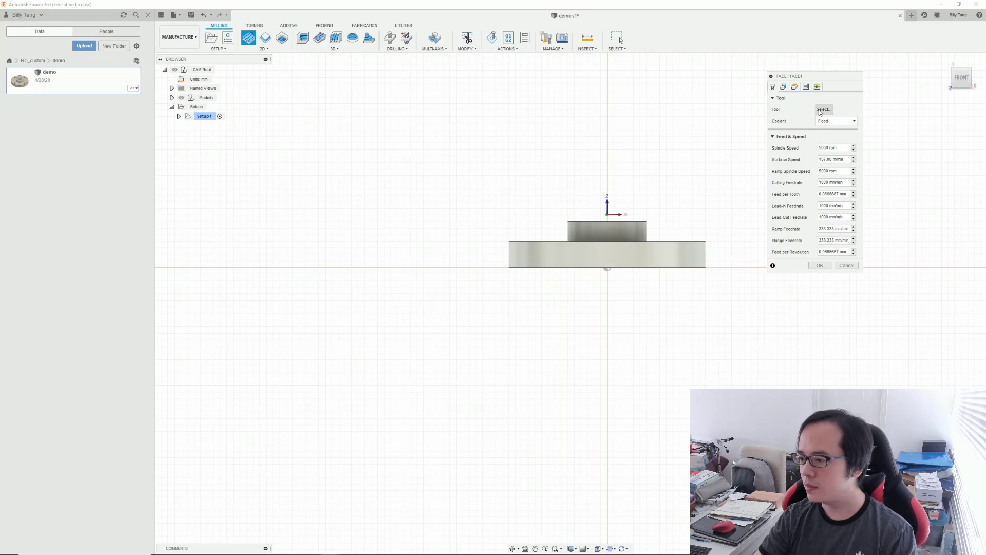
{"action": "left_click", "coordinate": [824, 109]}
{"action": "left_click", "coordinate": [301, 125]}
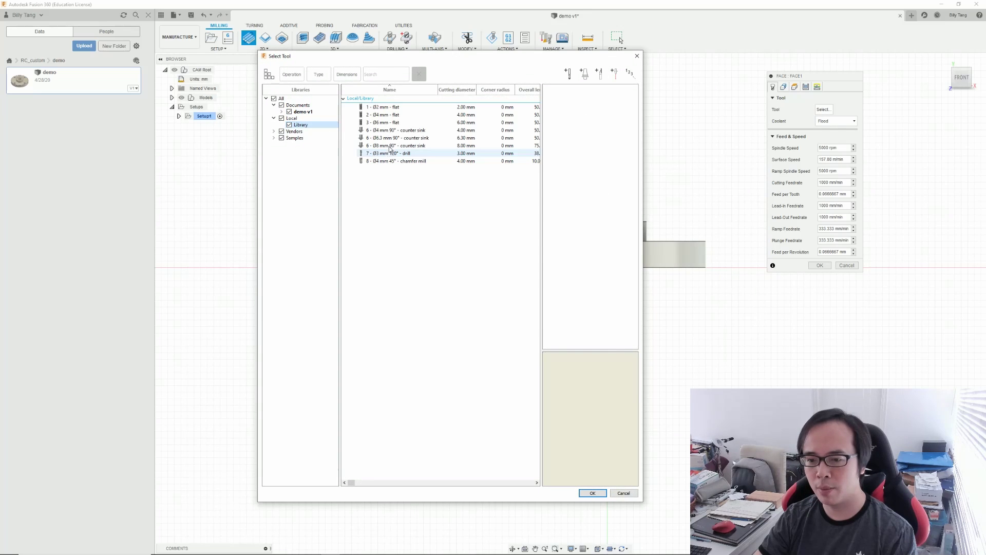
{"action": "left_click", "coordinate": [403, 123]}
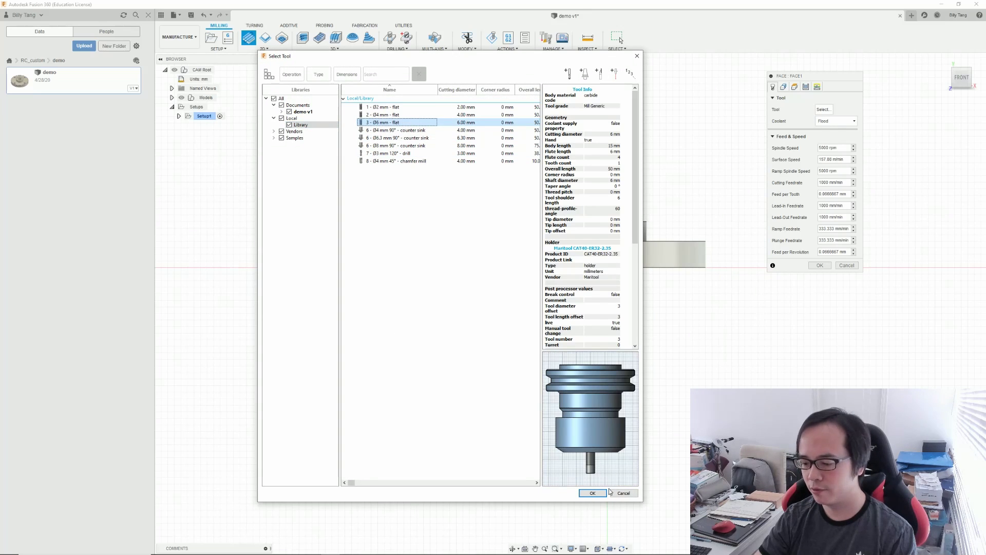
{"action": "left_click", "coordinate": [592, 493]}
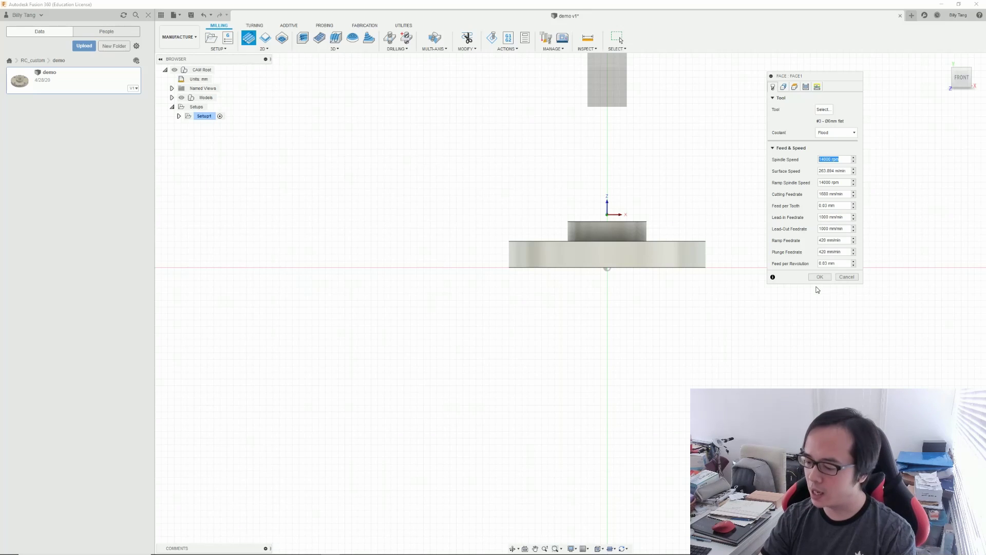
Step: Keep the 4600 rpm spindle speed and set the feed per tooth to 0.03 mm
{"action": "key", "text": "Tab"}
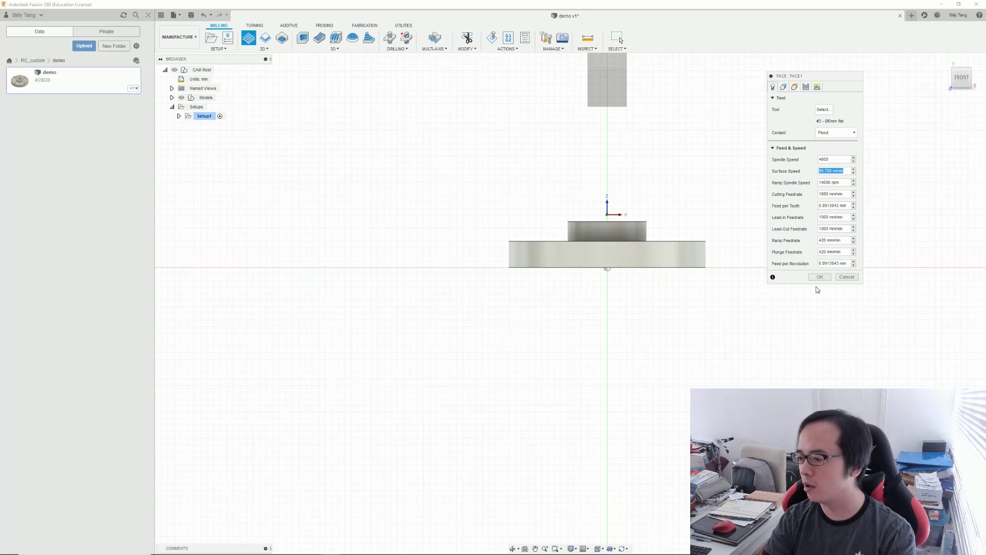
{"action": "key", "text": "Tab"}
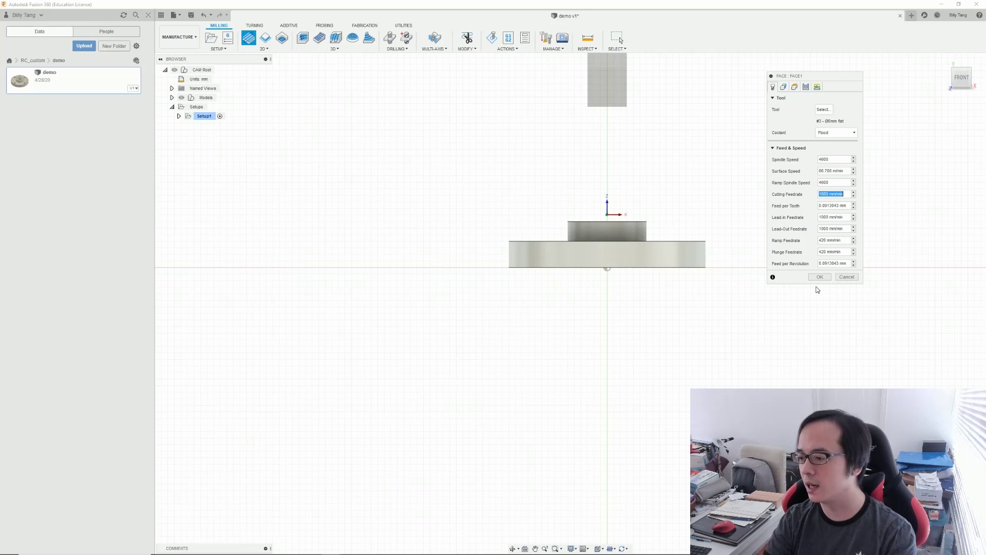
{"action": "key", "text": "Tab"}
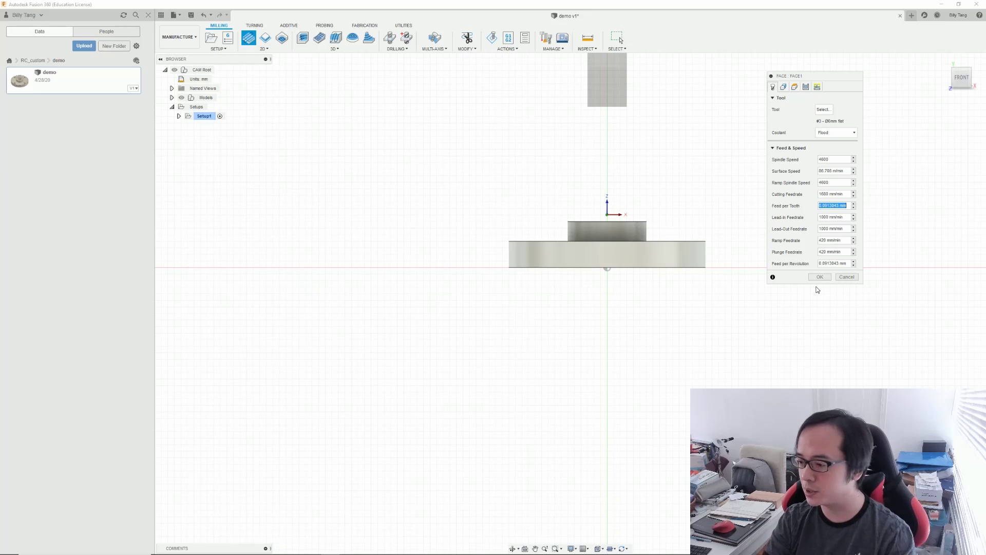
{"action": "type", "text": "0.03"}
{"action": "key", "text": "Tab"}
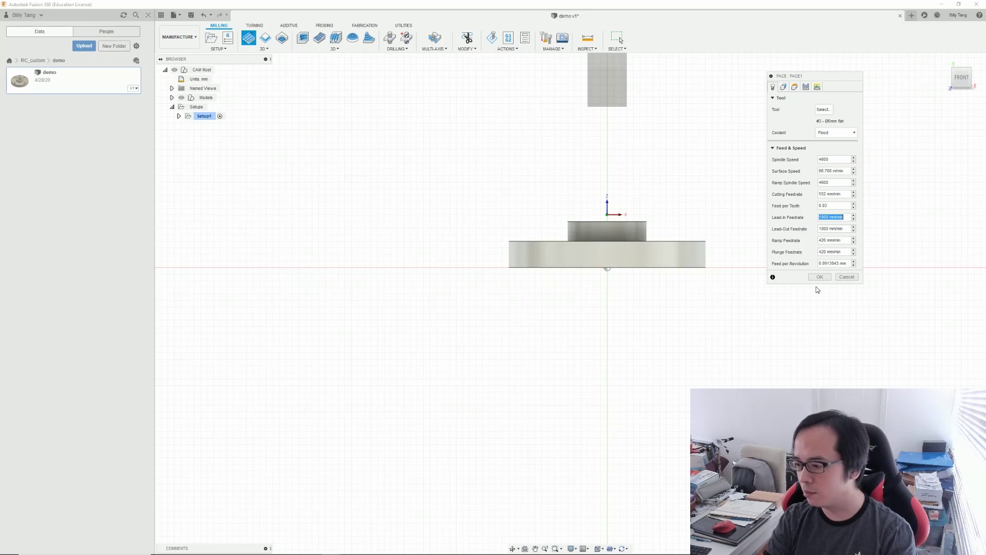
Step: Set a 552 mm/min lead-in feedrate, 0.03 mm feed per revolution and a 138 mm/min ramp feedrate
{"action": "type", "text": "552"}
{"action": "key", "text": "Tab"}
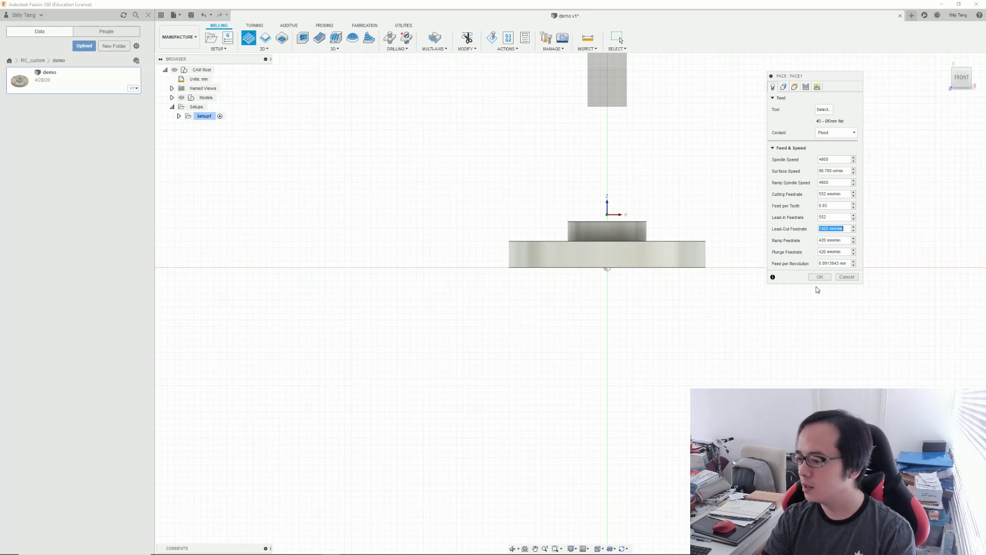
{"action": "type", "text": "552"}
{"action": "key", "text": "Tab"}
{"action": "key", "text": "Tab"}
{"action": "type", "text": "0.0"}
{"action": "key", "text": "Tab"}
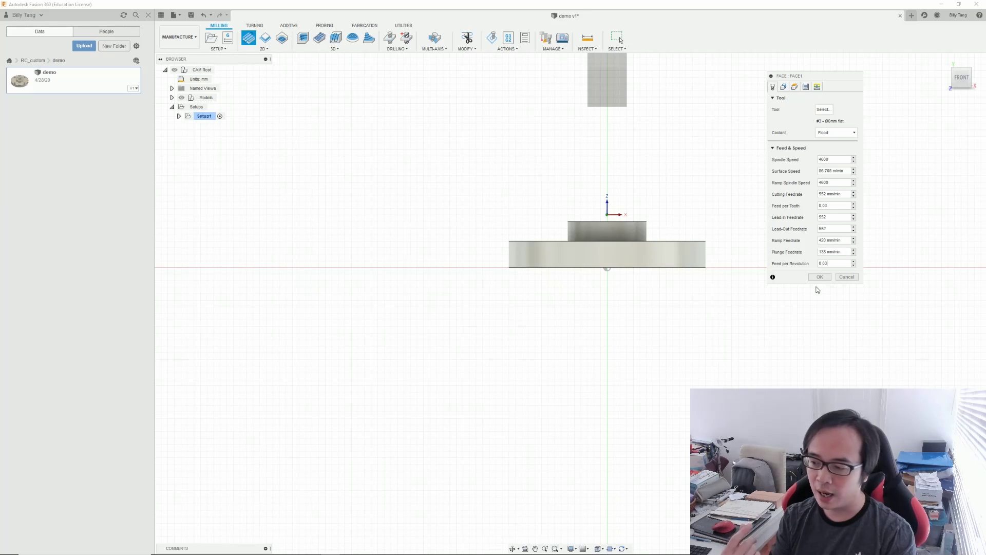
{"action": "key", "text": "Tab"}
{"action": "key", "text": "Tab"}
{"action": "key", "text": "Tab"}
{"action": "key", "text": "Tab"}
{"action": "key", "text": "Tab"}
{"action": "key", "text": "Tab"}
{"action": "key", "text": "Tab"}
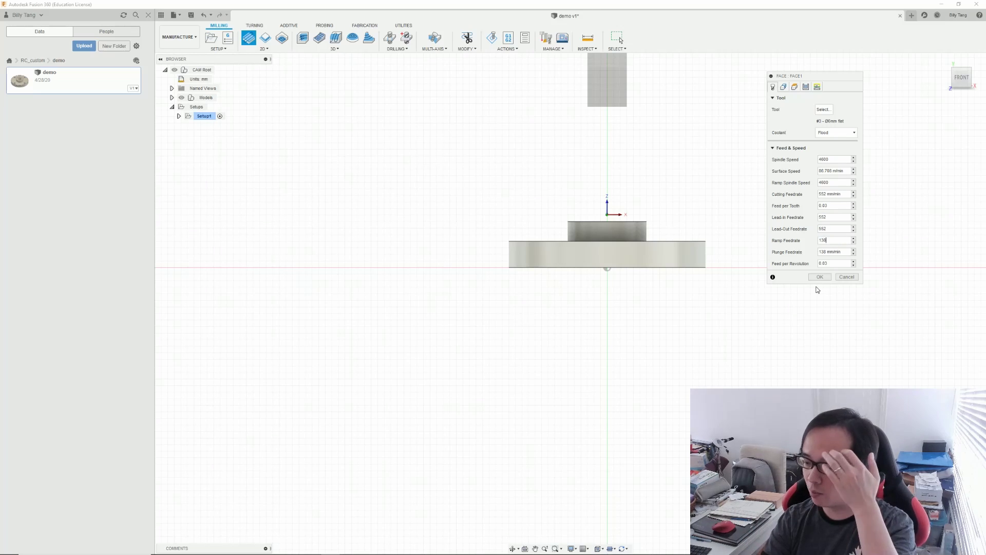
{"action": "type", "text": "138"}
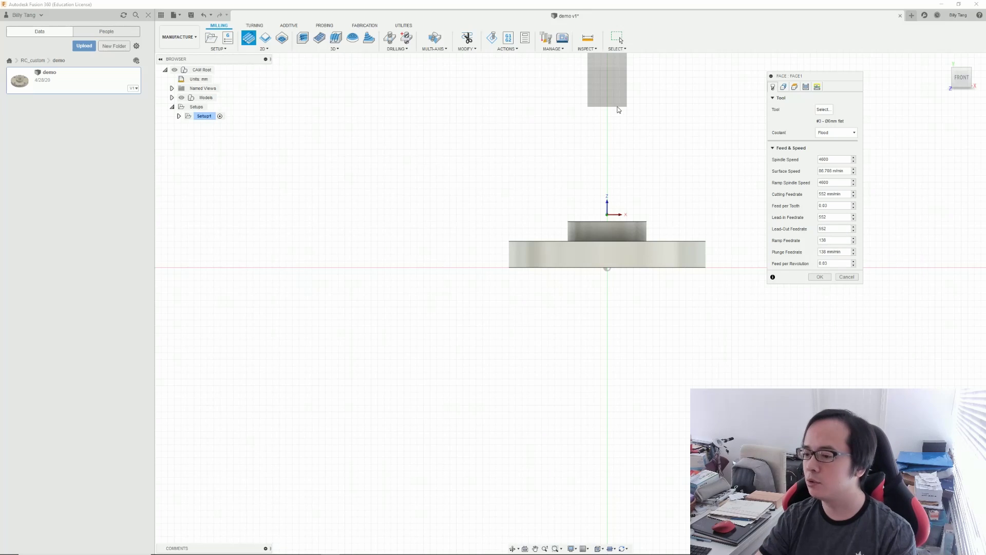
Step: Review the Face heights (10 mm clearance, 5 mm retract and feed), keeping bottom height at Model top
{"action": "left_click", "coordinate": [783, 87]}
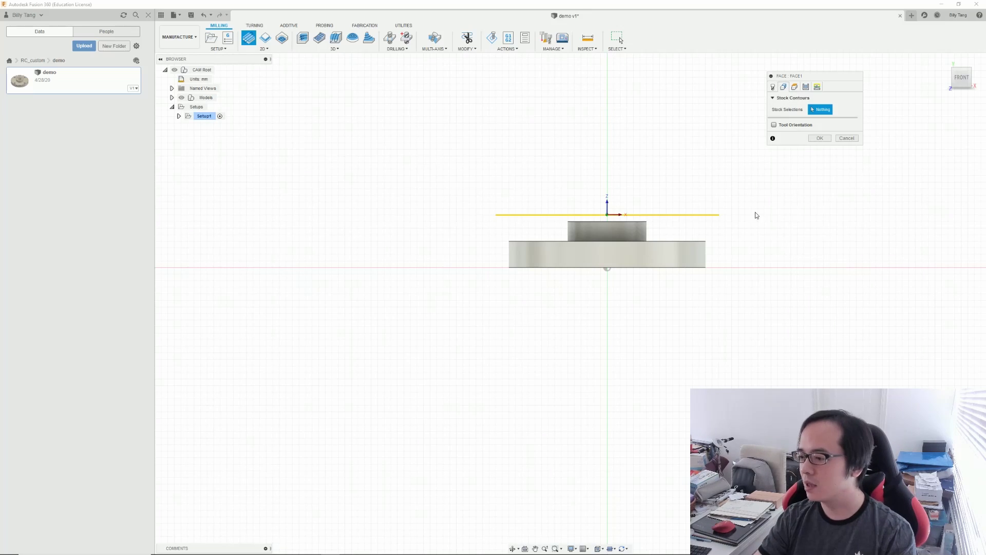
{"action": "middle_click_drag", "start_coordinate": [693, 214], "coordinate": [620, 226], "text": "shift"}
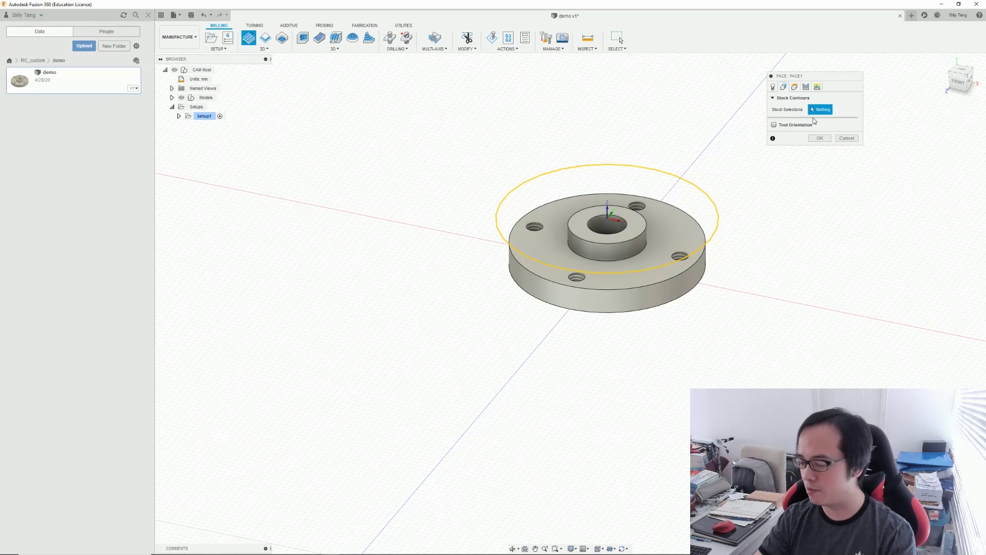
{"action": "mouse_move", "coordinate": [649, 206]}
{"action": "middle_mouse_down", "text": "shift"}
{"action": "mouse_move", "coordinate": [683, 210]}
{"action": "mouse_move", "coordinate": [705, 194]}
{"action": "middle_mouse_up", "text": "shift"}
{"action": "left_click", "coordinate": [795, 87]}
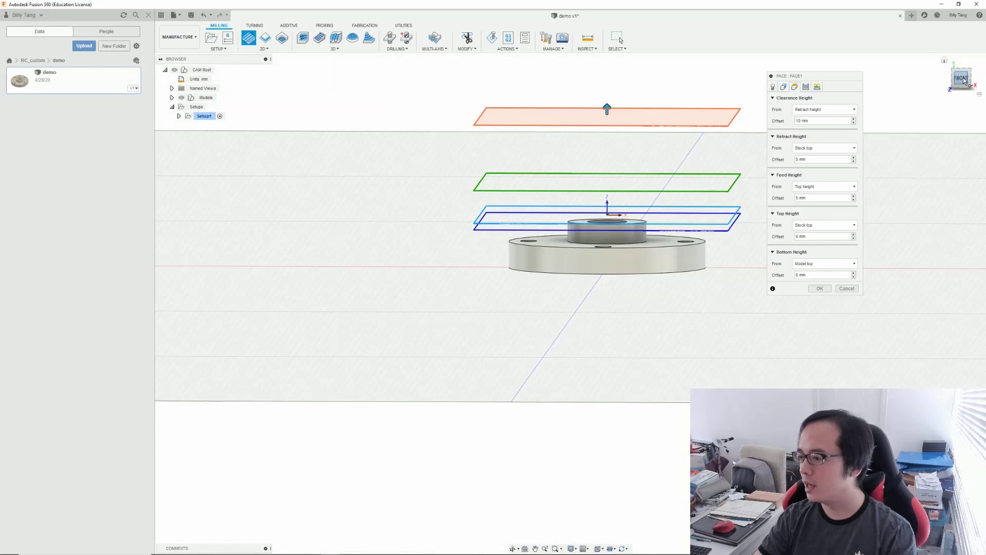
{"action": "scroll", "coordinate": [677, 210], "scroll_direction": "down", "scroll_amount": 2}
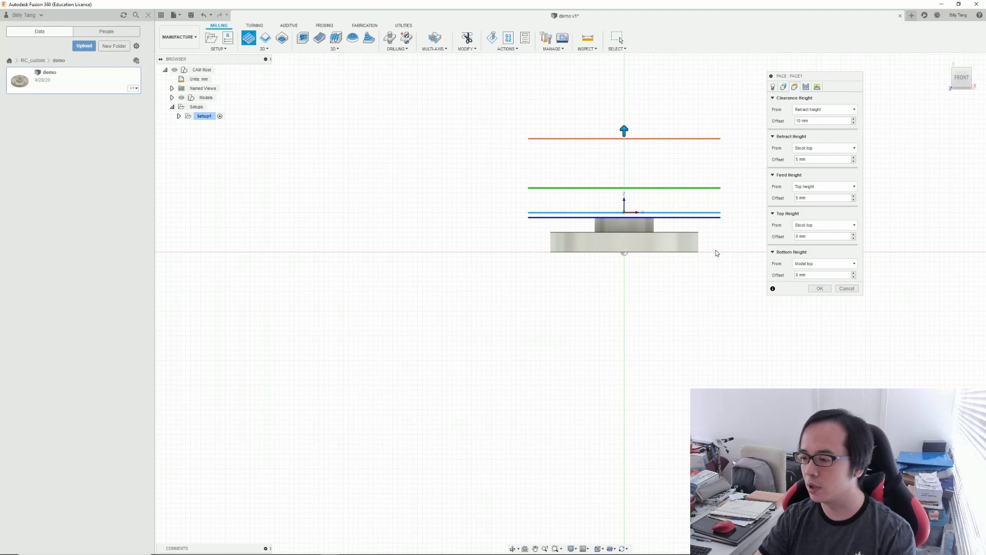
{"action": "middle_click_drag", "start_coordinate": [718, 252], "coordinate": [688, 253]}
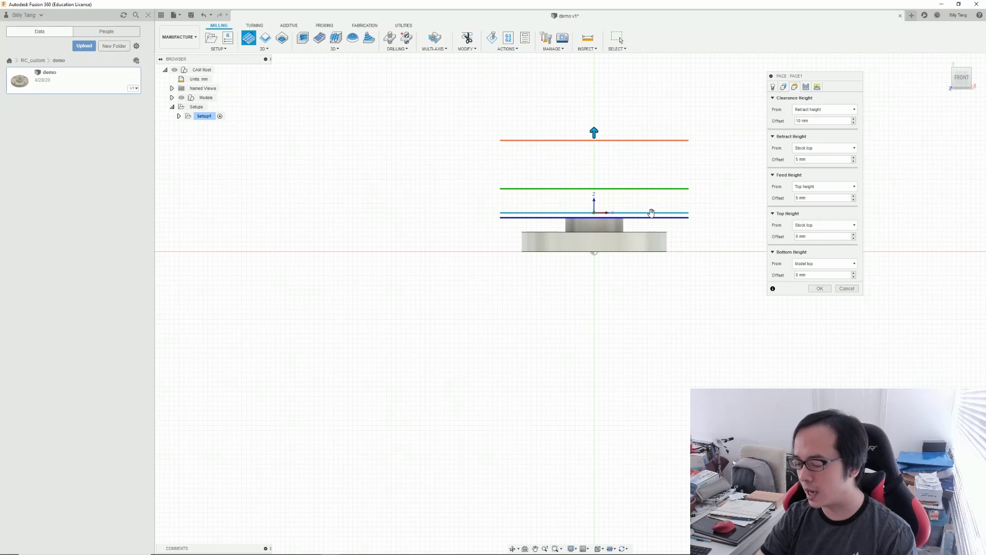
{"action": "scroll", "coordinate": [637, 215], "scroll_direction": "down", "scroll_amount": 2}
{"action": "scroll", "coordinate": [653, 214], "scroll_direction": "up", "scroll_amount": 3}
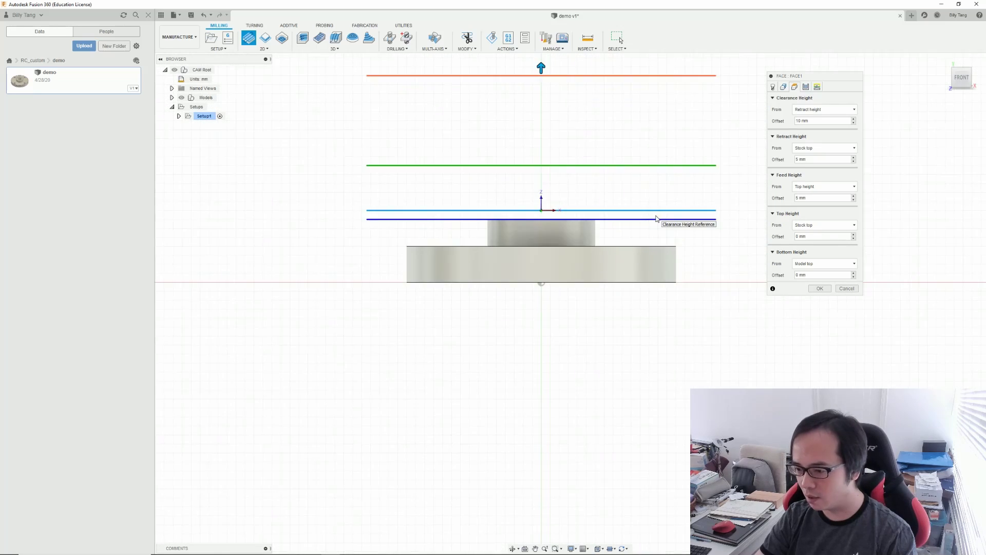
{"action": "scroll", "coordinate": [660, 218], "scroll_direction": "up", "scroll_amount": 2}
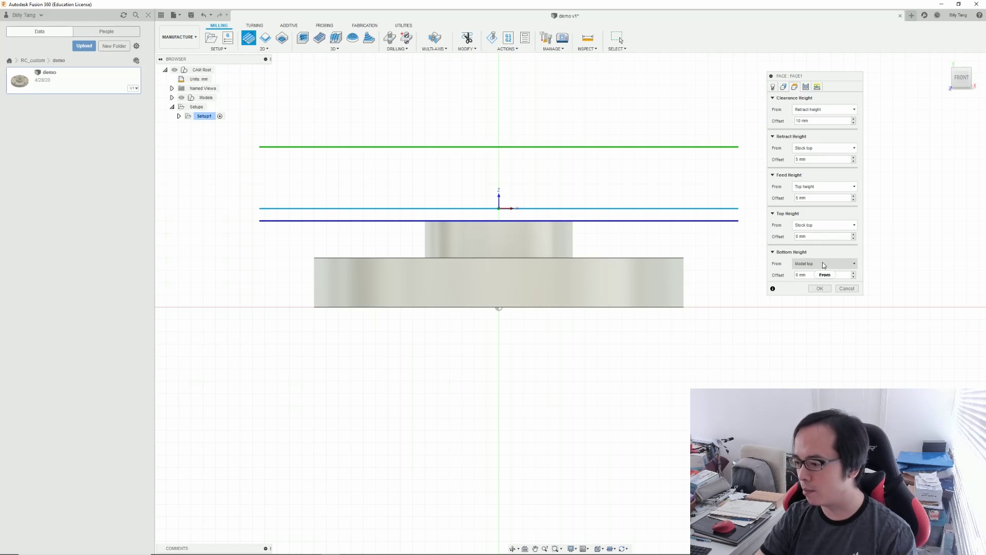
{"action": "left_click", "coordinate": [853, 263]}
{"action": "left_click", "coordinate": [740, 265]}
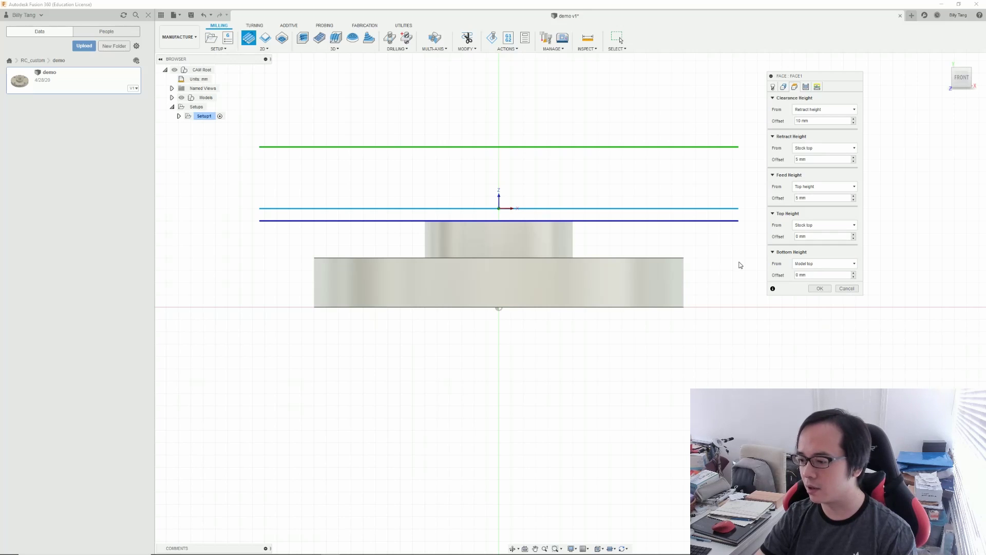
{"action": "mouse_move", "coordinate": [546, 223]}
{"action": "middle_mouse_down", "text": "shift"}
{"action": "mouse_move", "coordinate": [613, 263]}
{"action": "mouse_move", "coordinate": [663, 208]}
{"action": "middle_mouse_up", "text": "shift"}
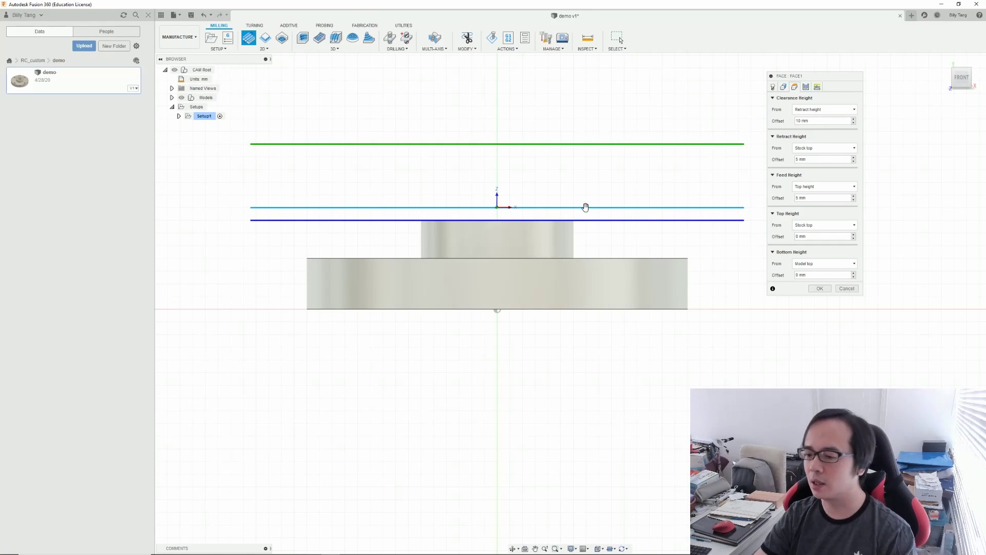
Step: Set the Face stepover to 1 mm and the stock offset to 1 mm
{"action": "left_click", "coordinate": [806, 88]}
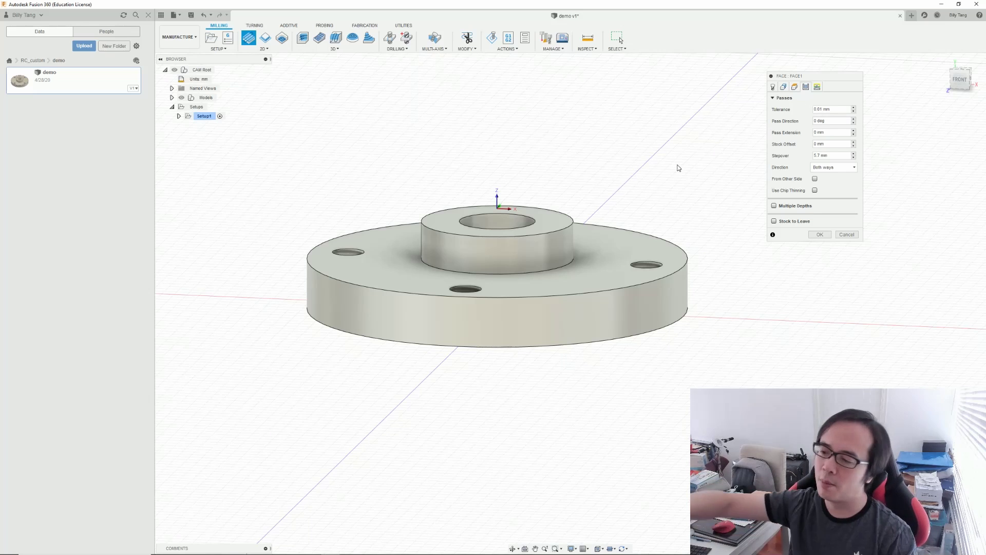
{"action": "left_click", "coordinate": [825, 156]}
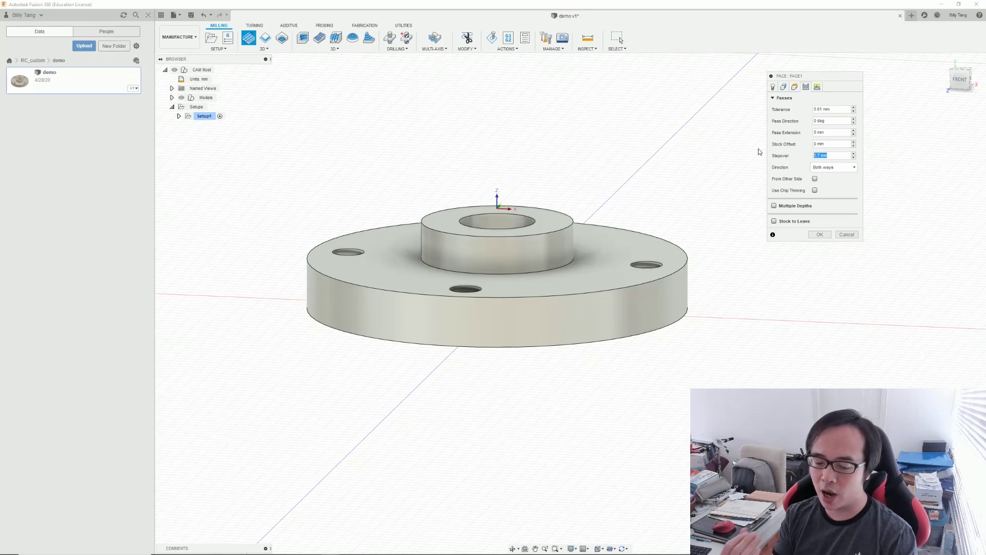
{"action": "type", "text": "1mm"}
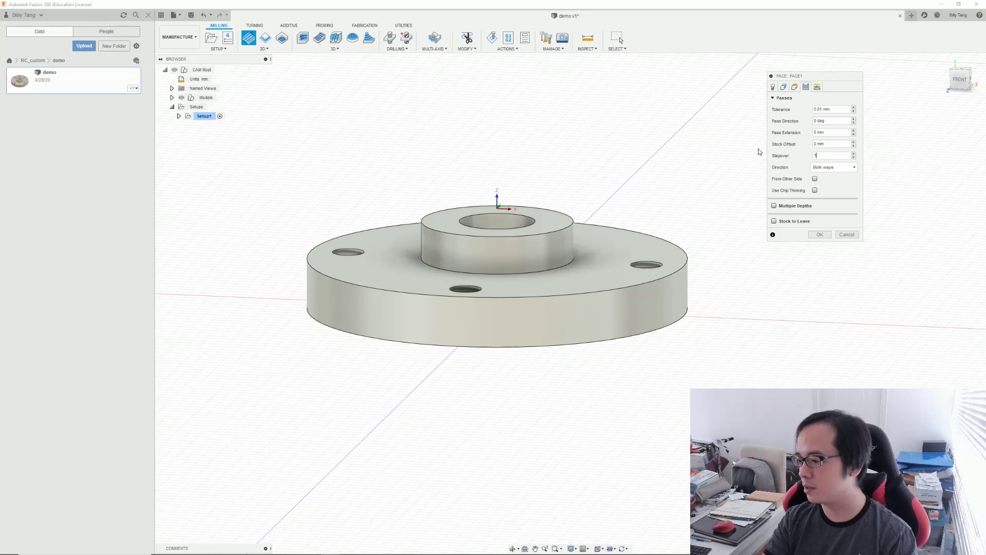
{"action": "left_click", "coordinate": [832, 145]}
{"action": "left_click_drag", "start_coordinate": [833, 144], "coordinate": [786, 148]}
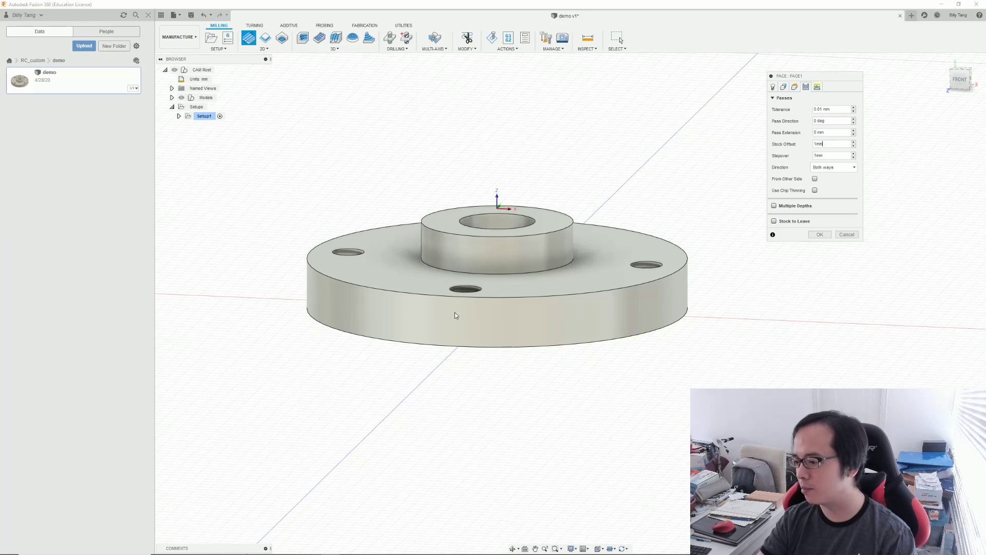
Step: Keep Climb as the cutting direction and enable Multiple Depths with 1 mm maximum stepdown
{"action": "left_click", "coordinate": [844, 169]}
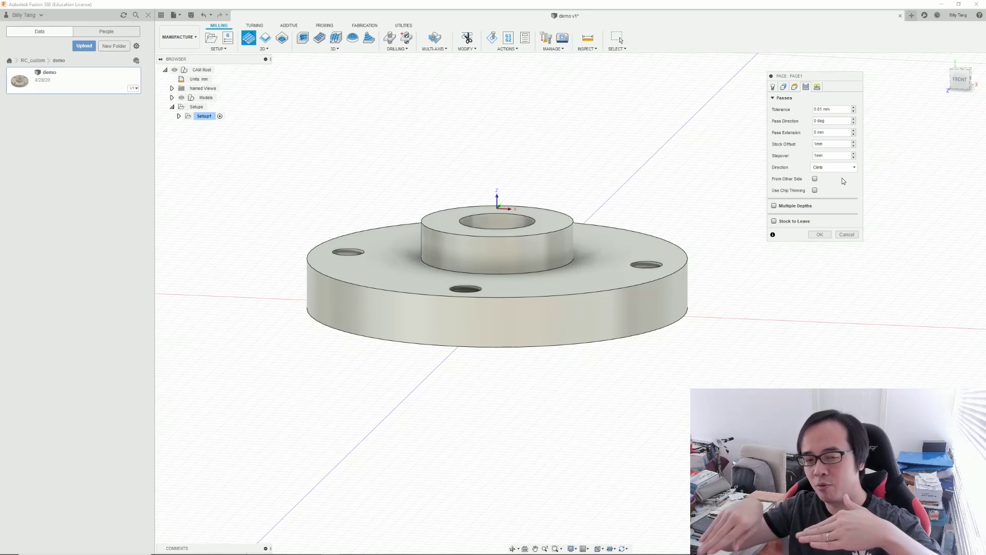
{"action": "left_click", "coordinate": [842, 168]}
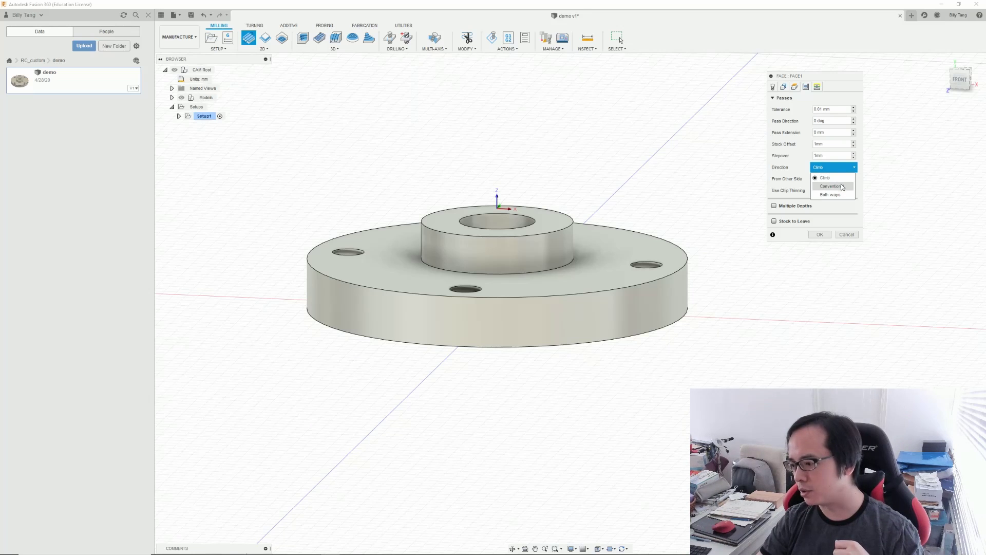
{"action": "left_click", "coordinate": [844, 177]}
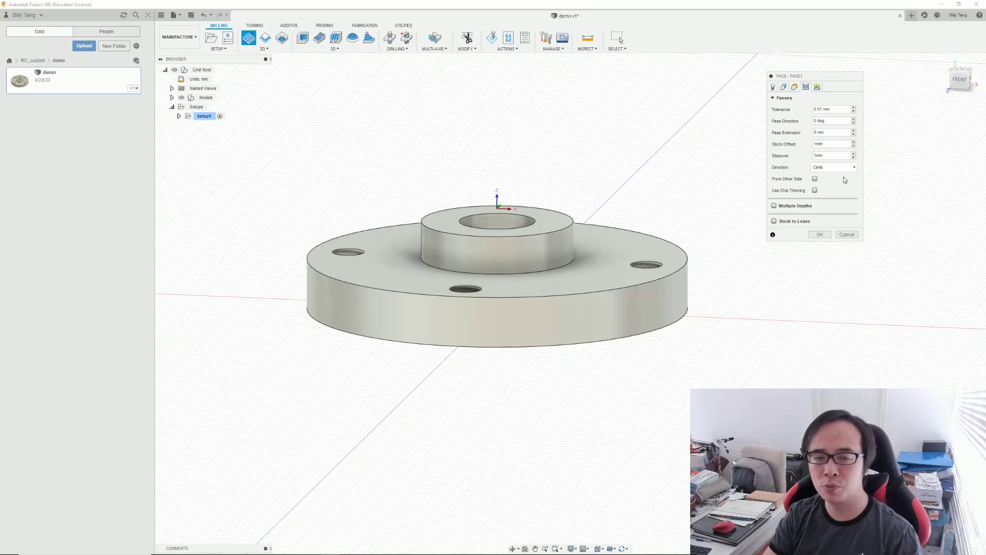
{"action": "left_click", "coordinate": [774, 206]}
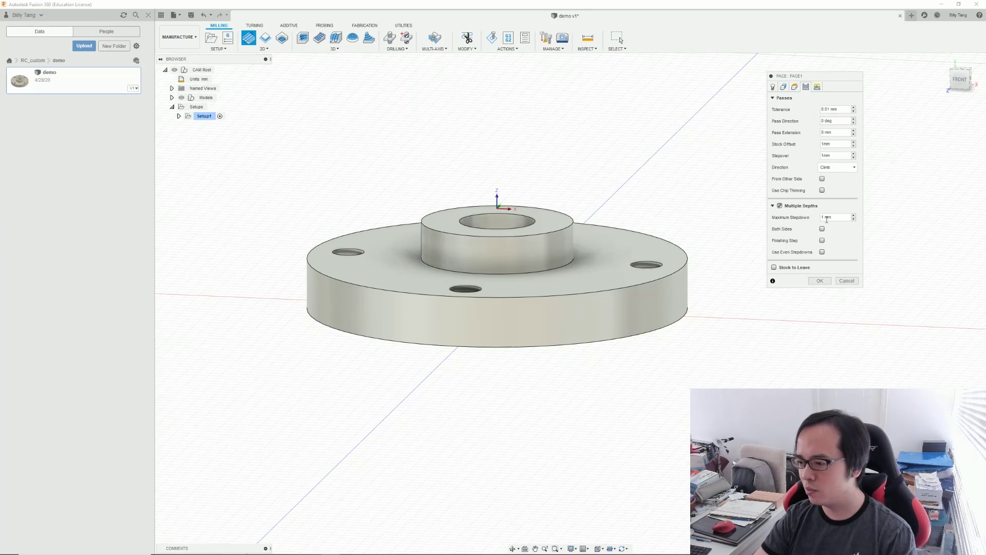
{"action": "mouse_move", "coordinate": [538, 219]}
{"action": "middle_mouse_down", "text": "shift"}
{"action": "mouse_move", "coordinate": [589, 220]}
{"action": "mouse_move", "coordinate": [623, 234]}
{"action": "middle_mouse_up", "text": "shift"}
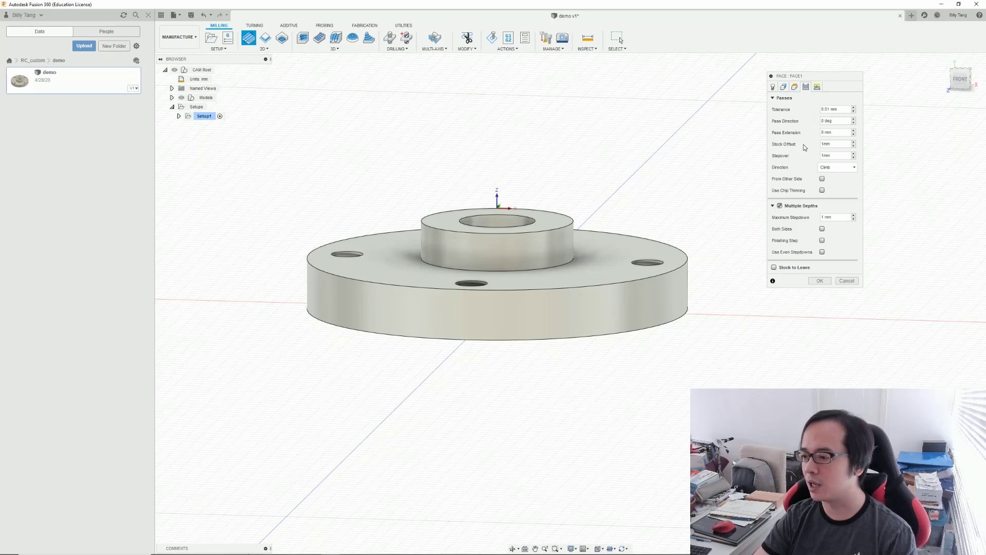
{"action": "left_click", "coordinate": [818, 87]}
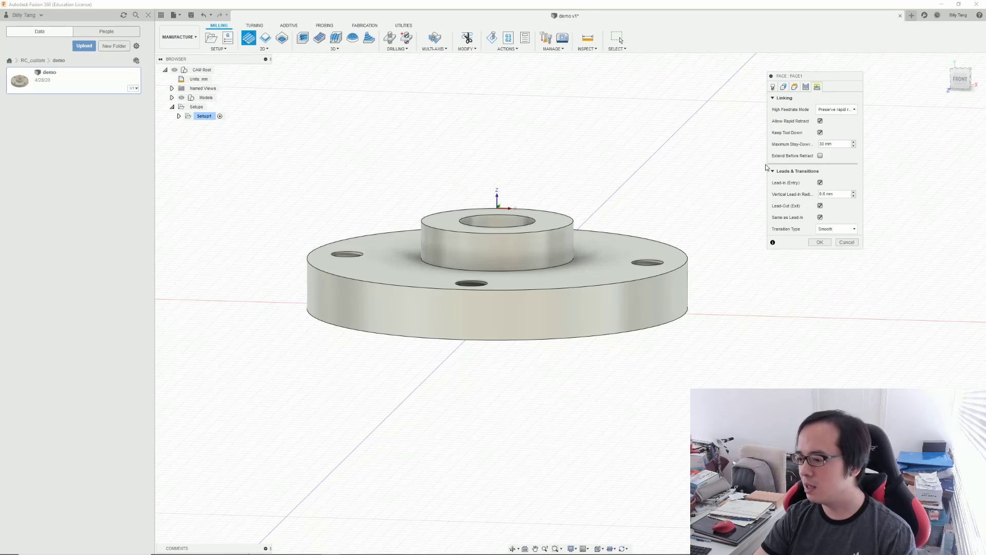
Step: Accept the Face operation to generate the Face1 toolpath with tool T3
{"action": "left_click", "coordinate": [820, 242]}
{"action": "mouse_move", "coordinate": [771, 237]}
{"action": "middle_mouse_down", "text": "shift"}
{"action": "mouse_move", "coordinate": [660, 234]}
{"action": "mouse_move", "coordinate": [315, 175]}
{"action": "middle_mouse_up", "text": "shift"}
{"action": "scroll", "coordinate": [661, 233], "scroll_direction": "up", "scroll_amount": 3}
{"action": "scroll", "coordinate": [660, 232], "scroll_direction": "down", "scroll_amount": 5}
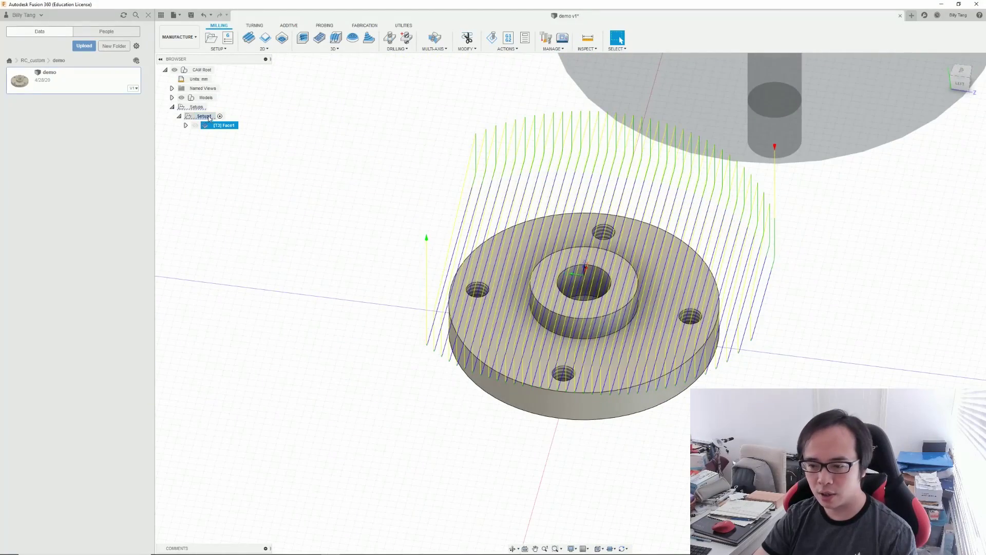
Step: Inspect the Face1 toolpath in Front view, then select Setup1 to show its stock
{"action": "left_click", "coordinate": [208, 117]}
{"action": "left_click", "coordinate": [213, 127]}
{"action": "middle_click_drag", "start_coordinate": [387, 223], "coordinate": [788, 136], "text": "shift"}
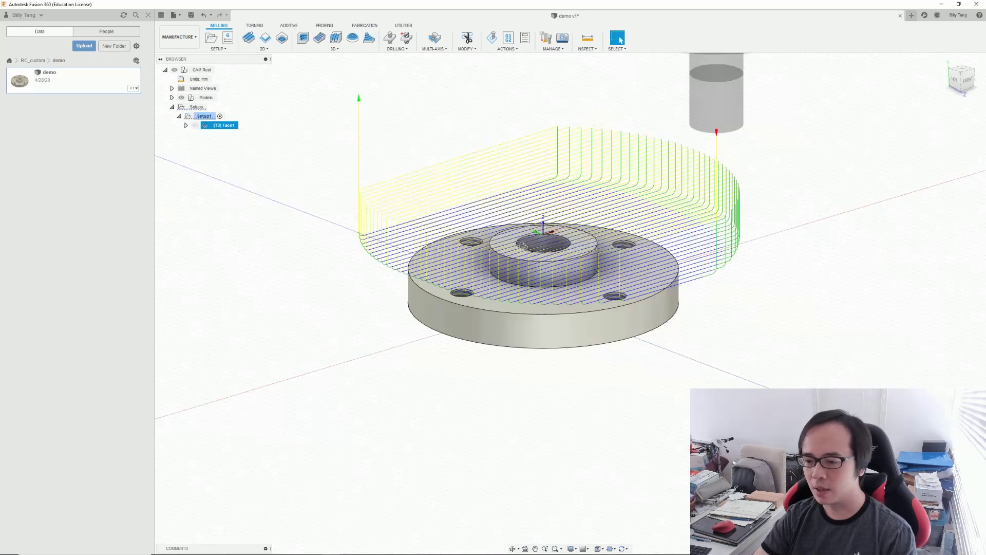
{"action": "left_click", "coordinate": [970, 84]}
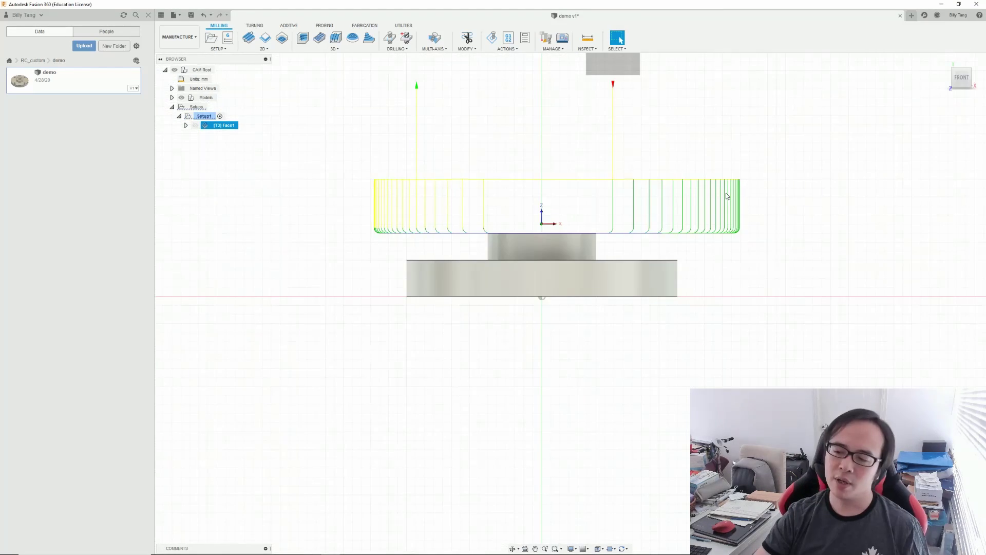
{"action": "left_click", "coordinate": [204, 116]}
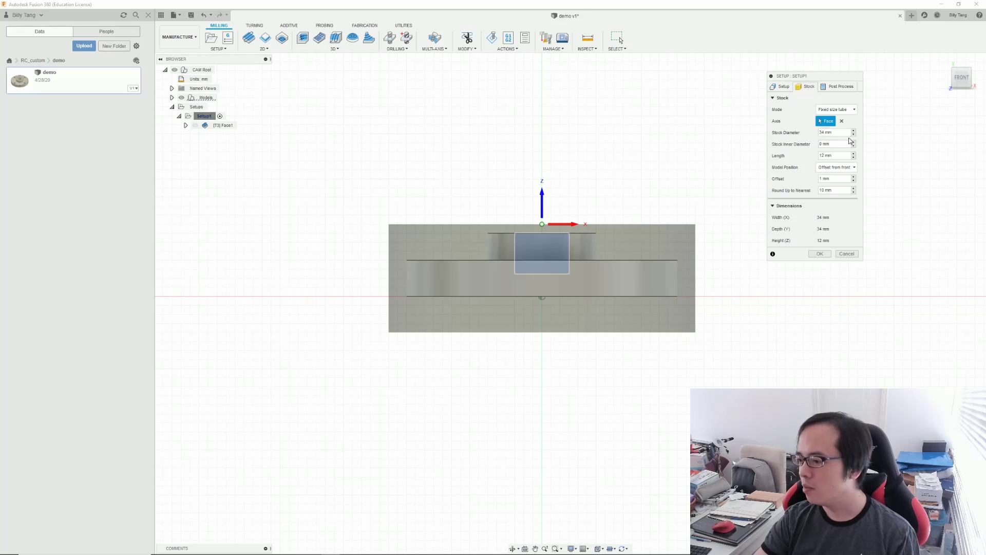
Step: Close Setup1's settings unchanged, select Setup1 and paste a copy as Setup1 (2)
{"action": "left_click", "coordinate": [848, 254]}
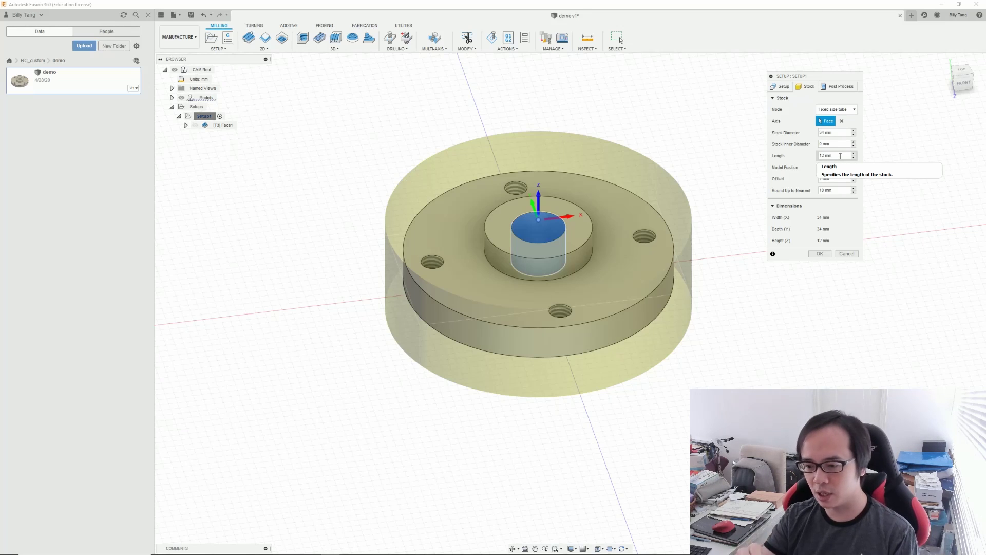
{"action": "middle_click_drag", "start_coordinate": [544, 308], "coordinate": [538, 242], "text": "shift"}
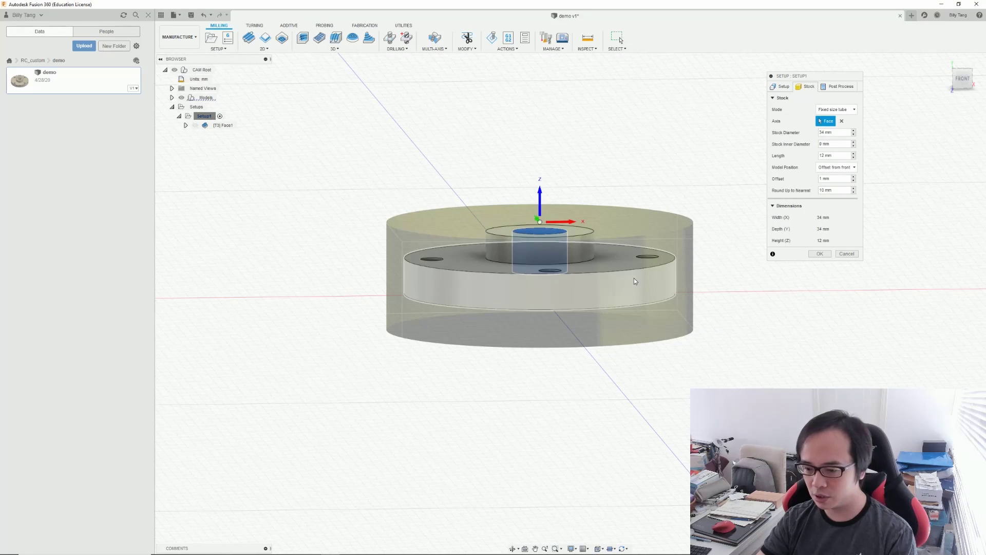
{"action": "key", "text": "Return"}
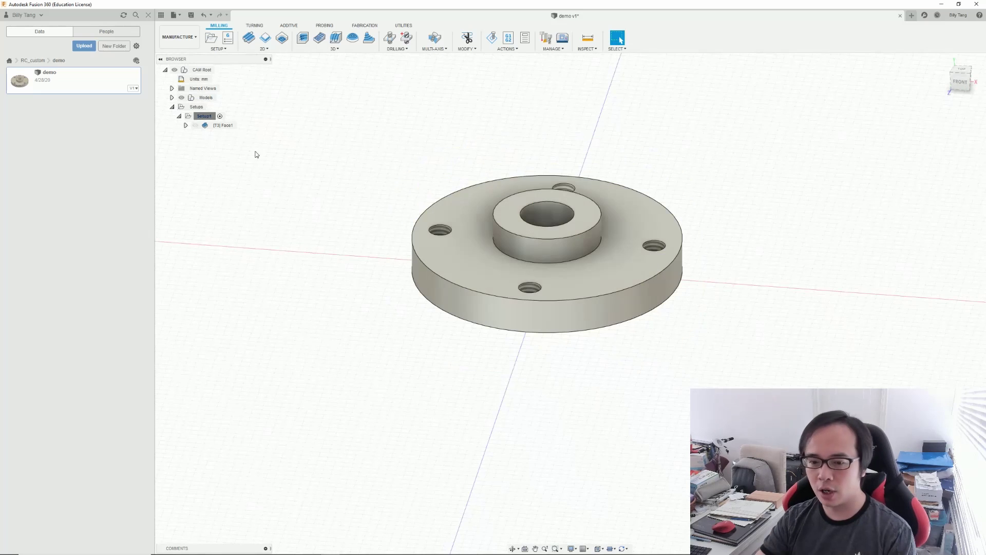
{"action": "left_click", "coordinate": [224, 125]}
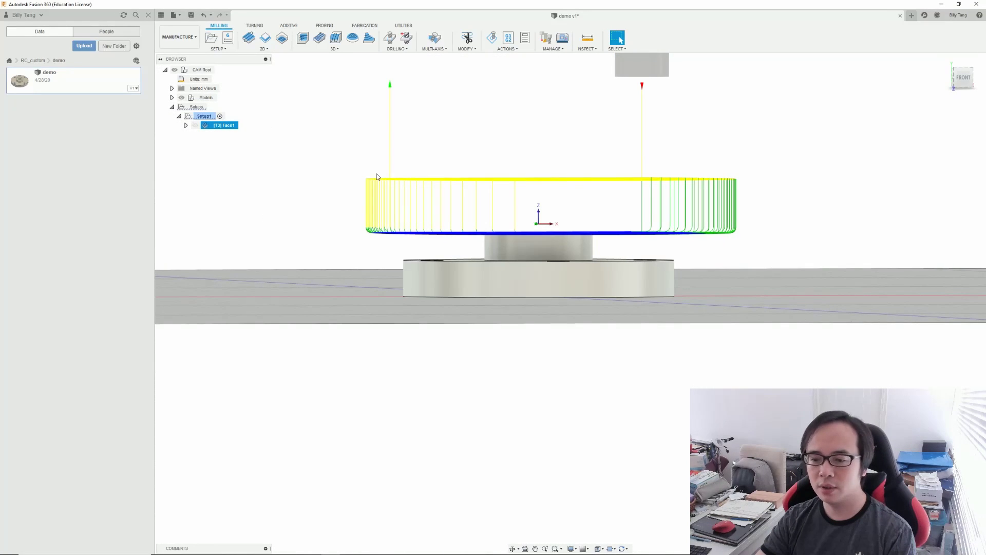
{"action": "left_click", "coordinate": [204, 116]}
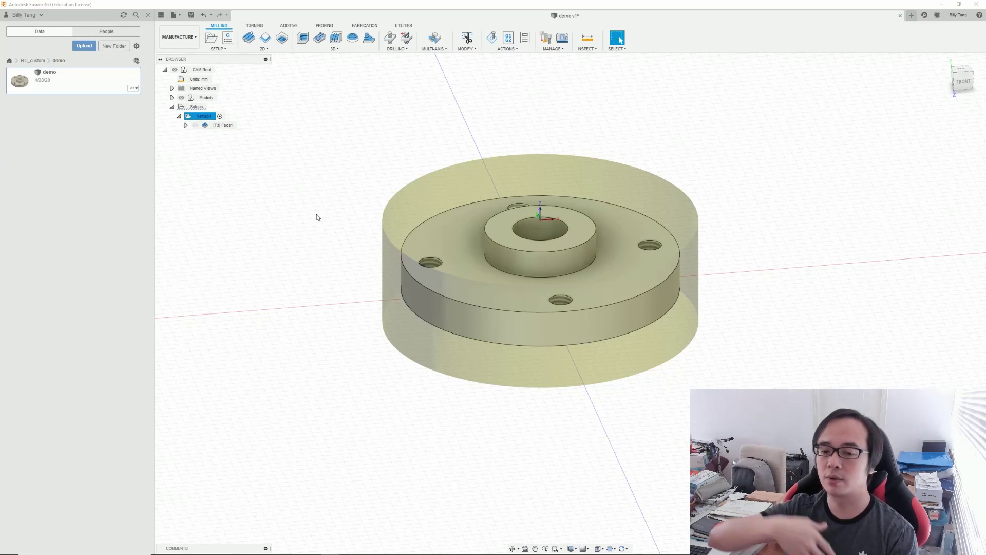
{"action": "key", "text": "ctrl+v"}
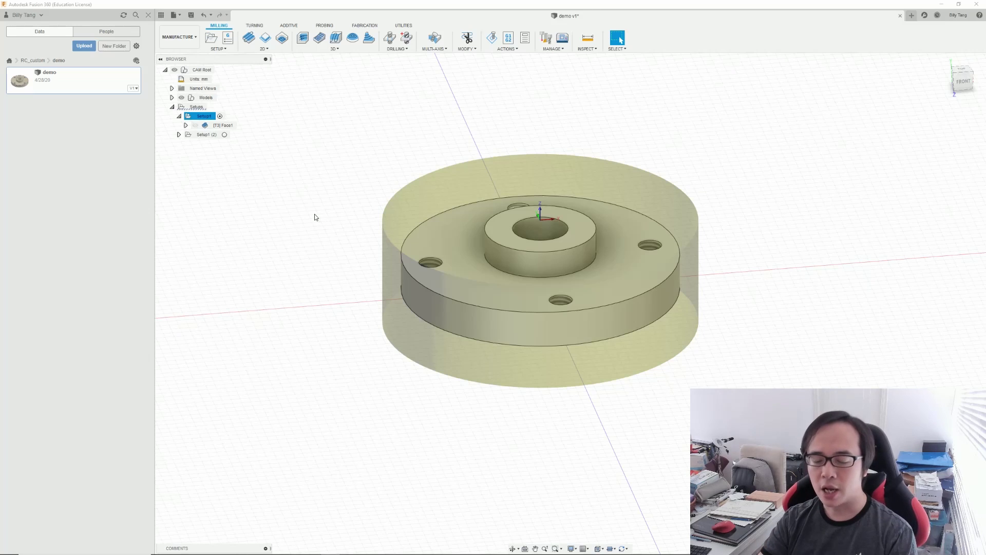
Step: Edit Setup1 (2) and shorten its tube stock length to 11 mm
{"action": "right_click", "coordinate": [205, 135]}
{"action": "left_click", "coordinate": [238, 149]}
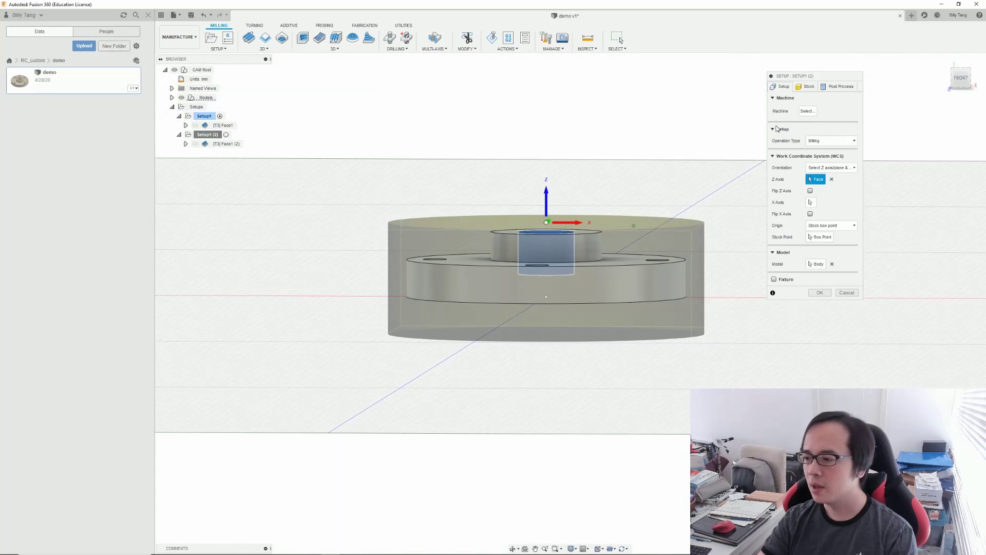
{"action": "left_click", "coordinate": [805, 87]}
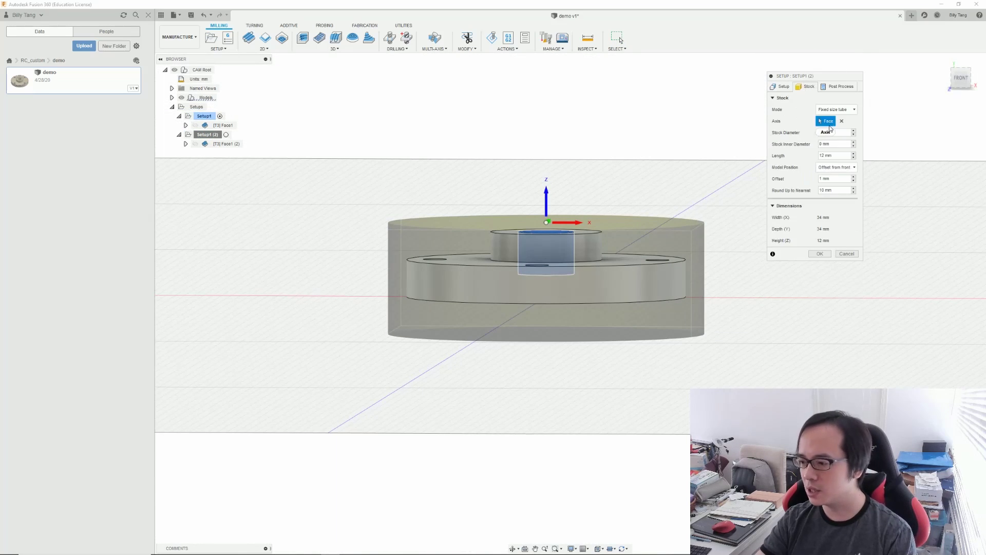
{"action": "double_click", "coordinate": [838, 156]}
{"action": "type", "text": "11"}
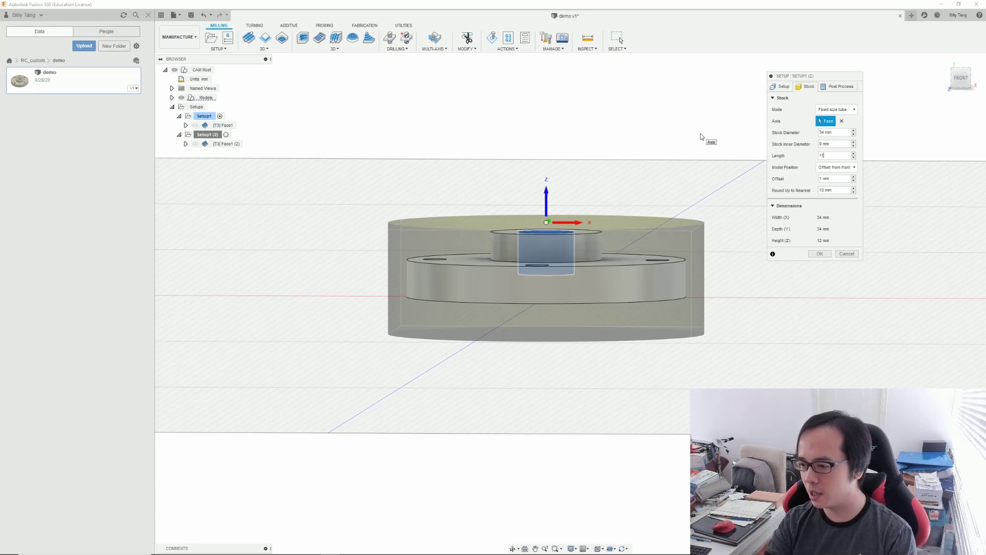
{"action": "left_click", "coordinate": [827, 177]}
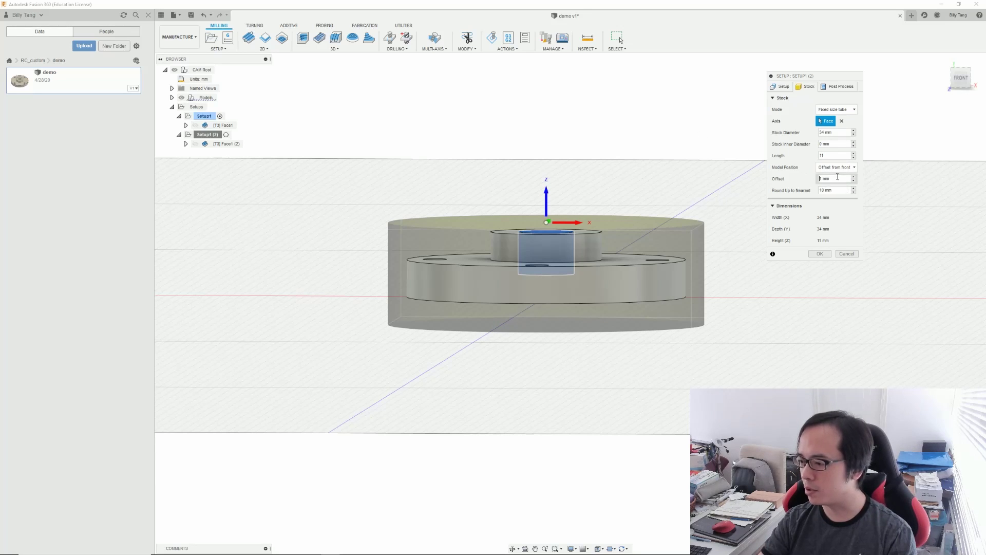
{"action": "type", "text": "0"}
{"action": "key", "text": "Return"}
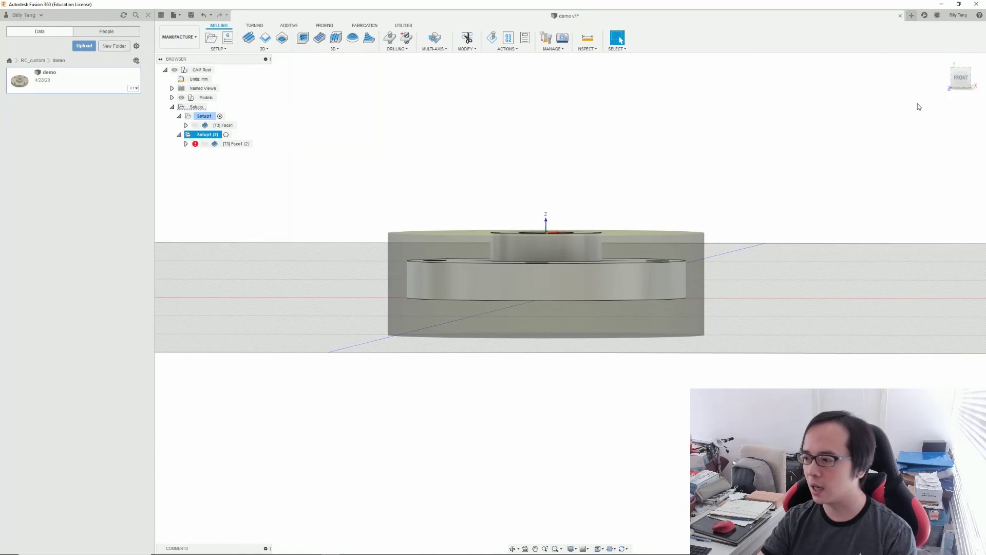
Step: Delete the copied Face1 (2) toolpath from Setup1 (2)
{"action": "left_click", "coordinate": [961, 78]}
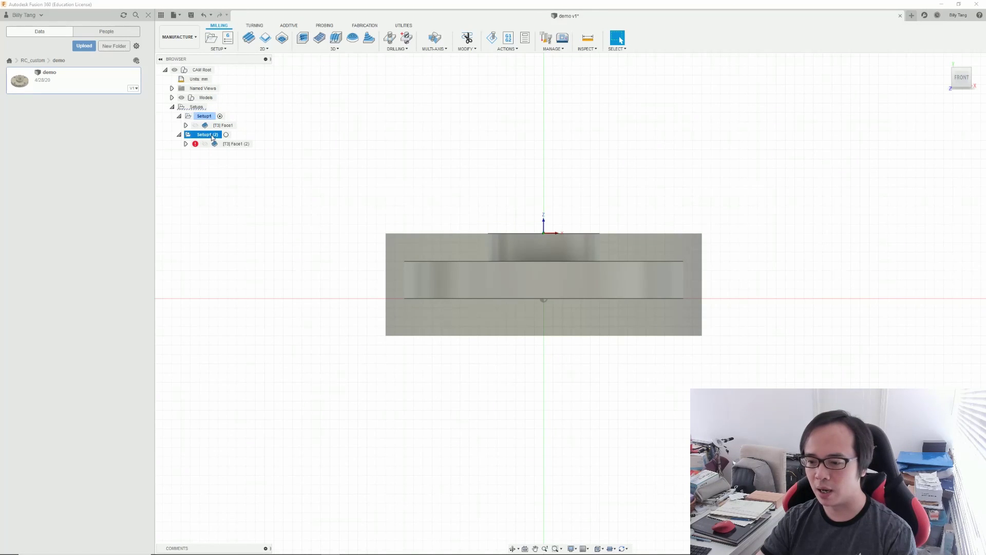
{"action": "left_click", "coordinate": [237, 144]}
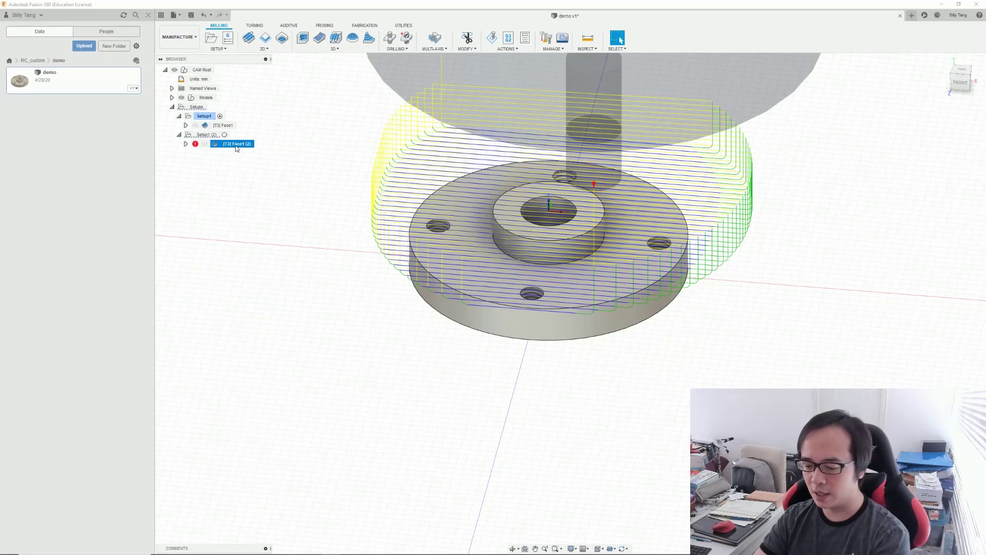
{"action": "key", "text": "Delete"}
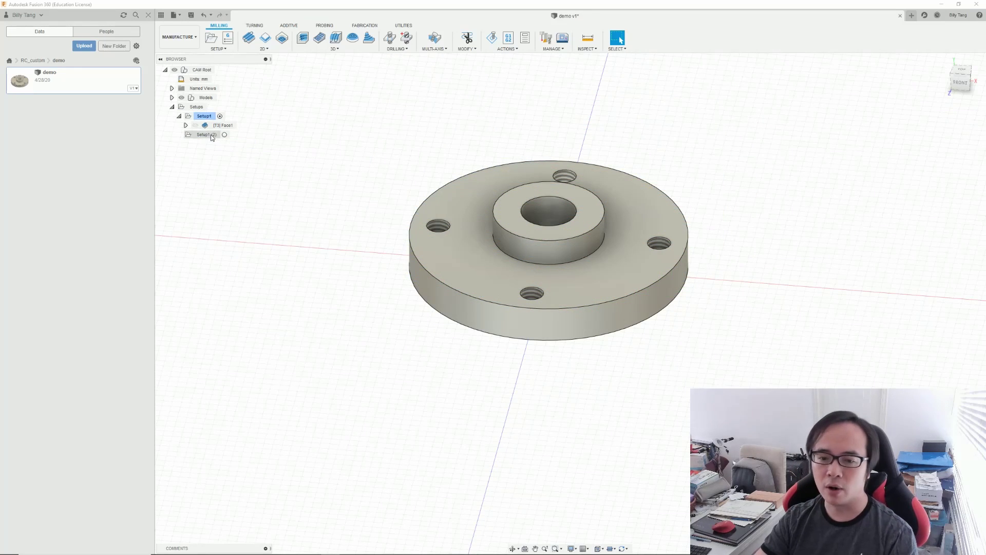
Step: Begin 2D Adaptive2 in Setup1 (2), loading the #3 Ø6 mm flat tool at 4600 rpm
{"action": "left_click", "coordinate": [208, 118]}
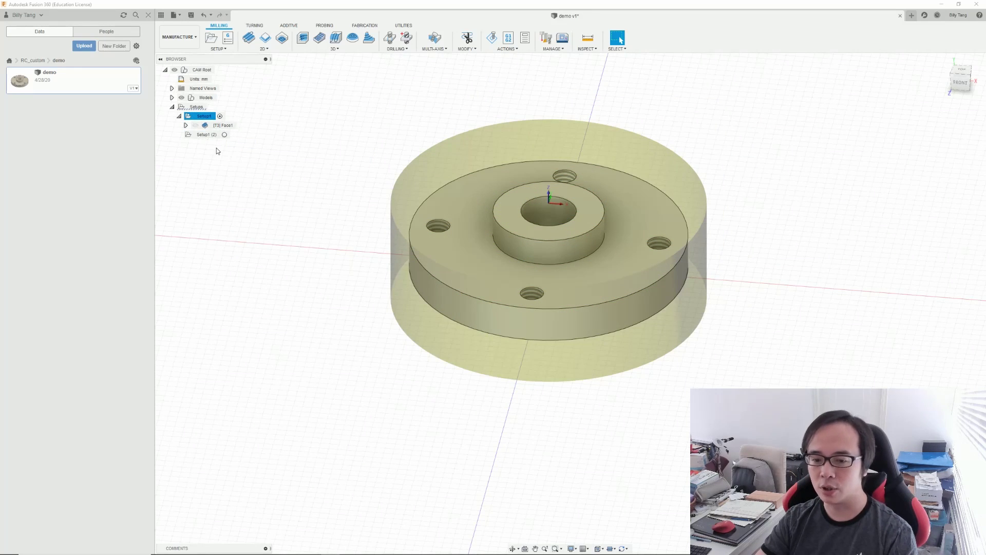
{"action": "middle_click_drag", "start_coordinate": [227, 149], "coordinate": [507, 269], "text": "shift"}
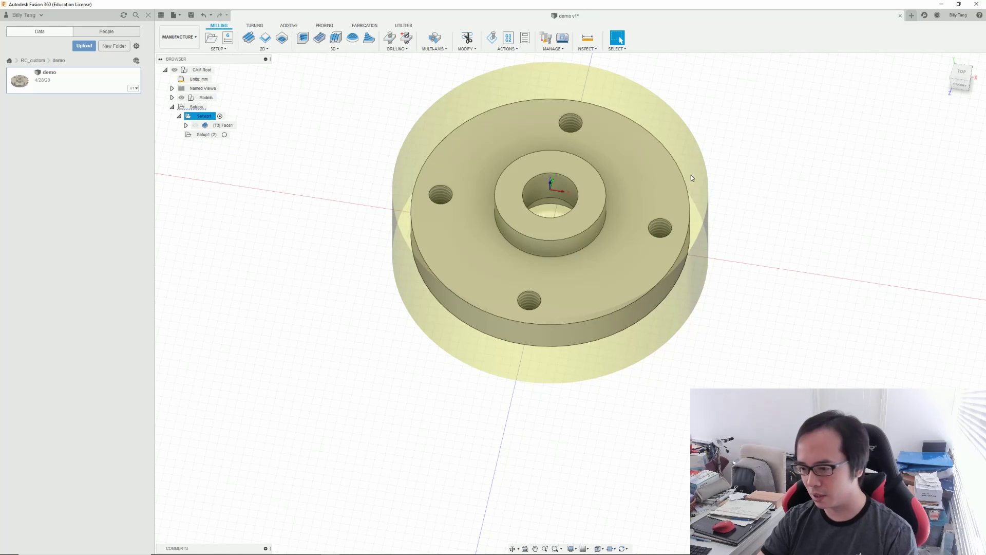
{"action": "left_click", "coordinate": [284, 41]}
{"action": "key", "text": "Escape"}
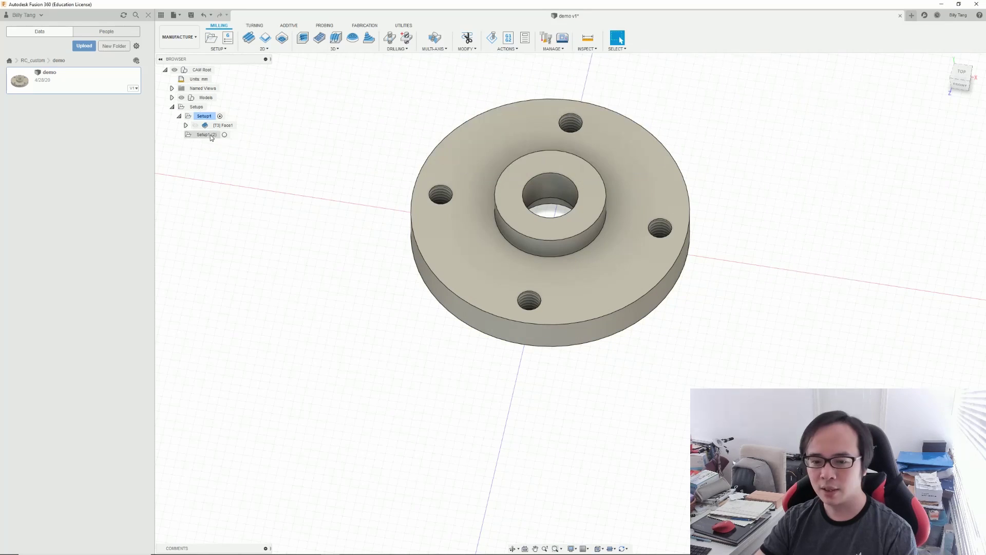
{"action": "left_click", "coordinate": [211, 135]}
{"action": "left_click", "coordinate": [282, 37]}
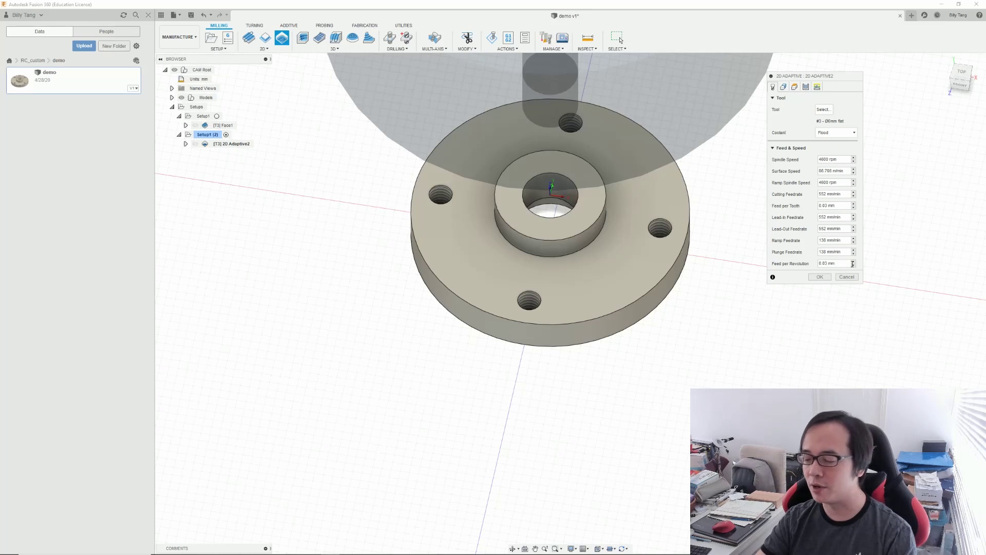
Step: Use the flange's outer edge chain as 2D Adaptive2's pocket selection
{"action": "left_click", "coordinate": [783, 87]}
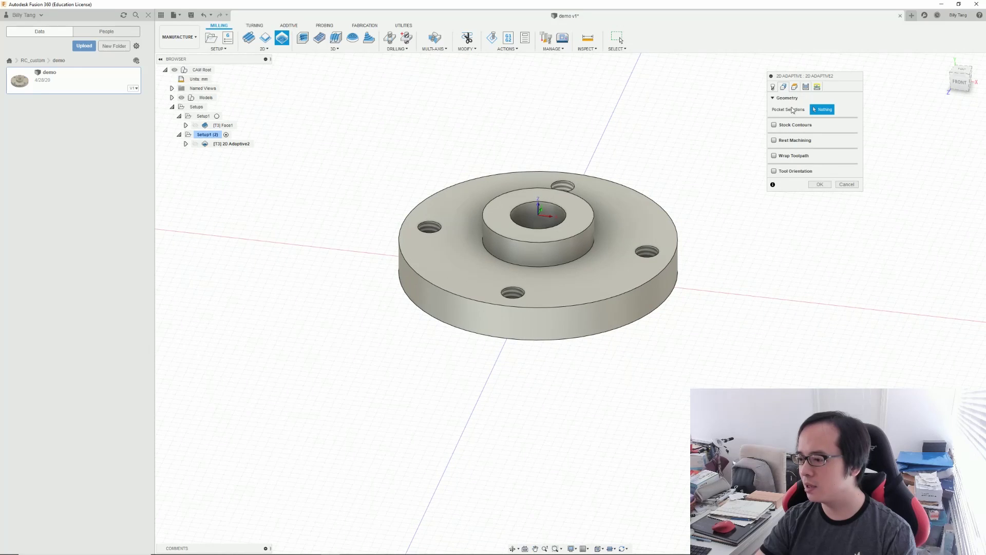
{"action": "left_click", "coordinate": [677, 243]}
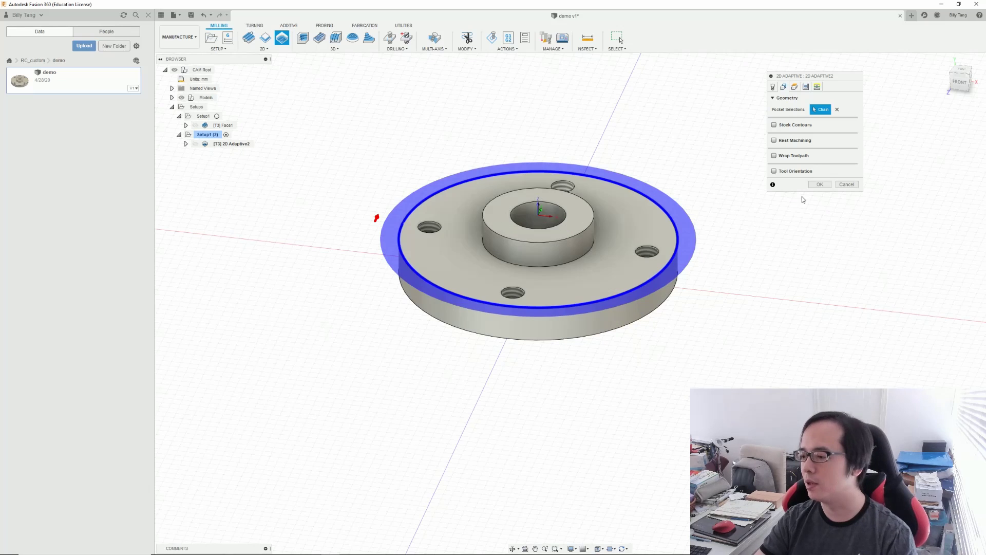
{"action": "left_click", "coordinate": [795, 87]}
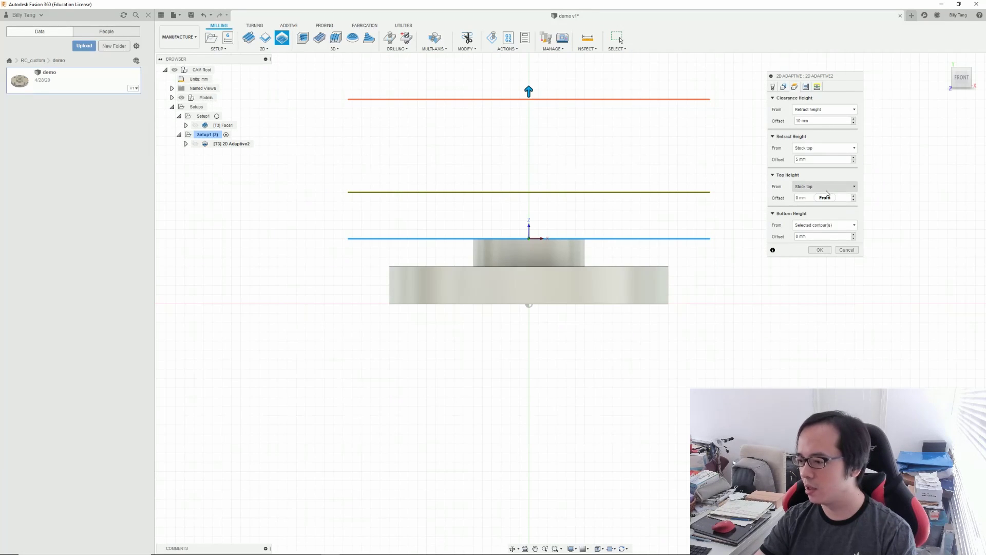
Step: Take the bottom height from the selected flange bottom edge, offset -0.5 mm
{"action": "left_click", "coordinate": [826, 186]}
{"action": "left_click", "coordinate": [825, 225]}
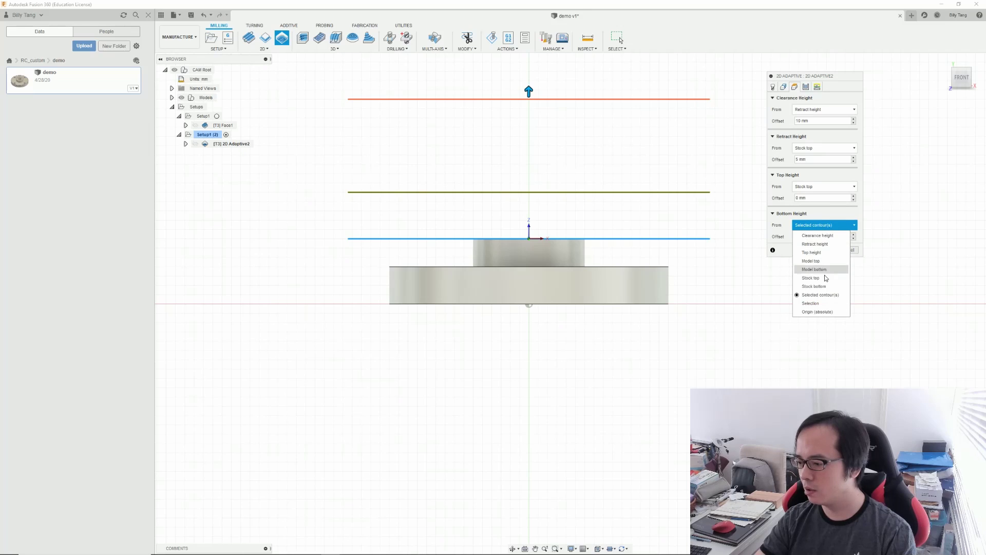
{"action": "left_click", "coordinate": [822, 303]}
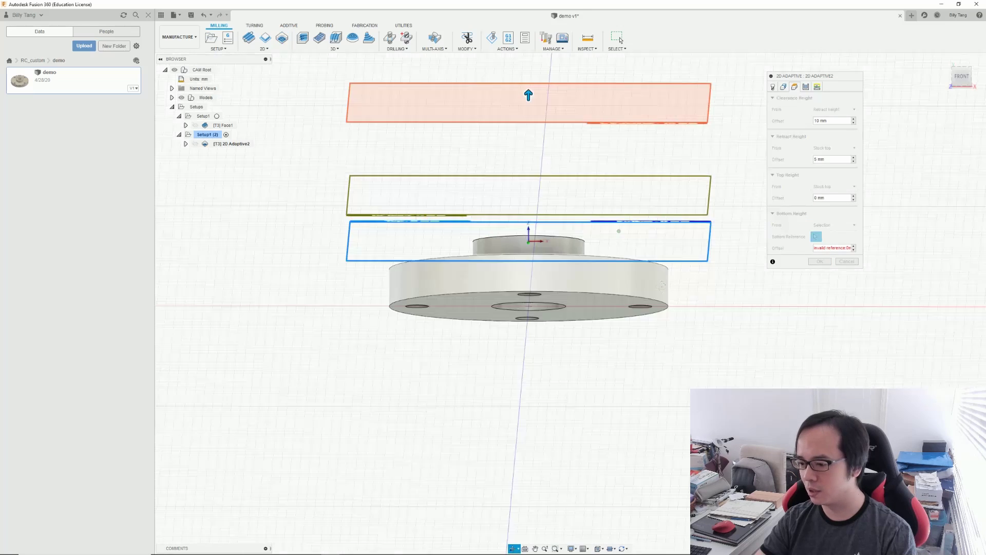
{"action": "left_click", "coordinate": [401, 298]}
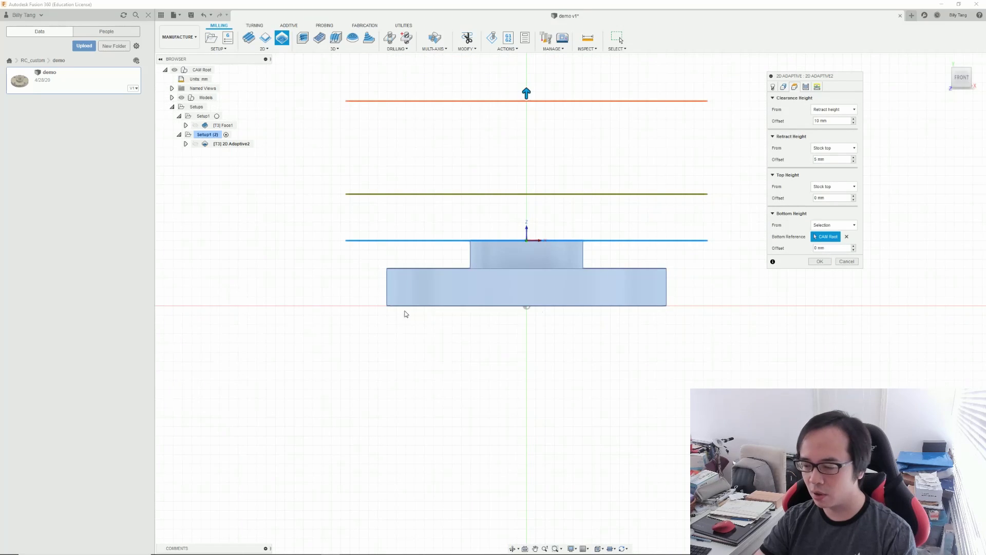
{"action": "left_click", "coordinate": [393, 307]}
{"action": "scroll", "coordinate": [396, 311], "scroll_direction": "up", "scroll_amount": 1}
{"action": "scroll", "coordinate": [389, 281], "scroll_direction": "up", "scroll_amount": 3}
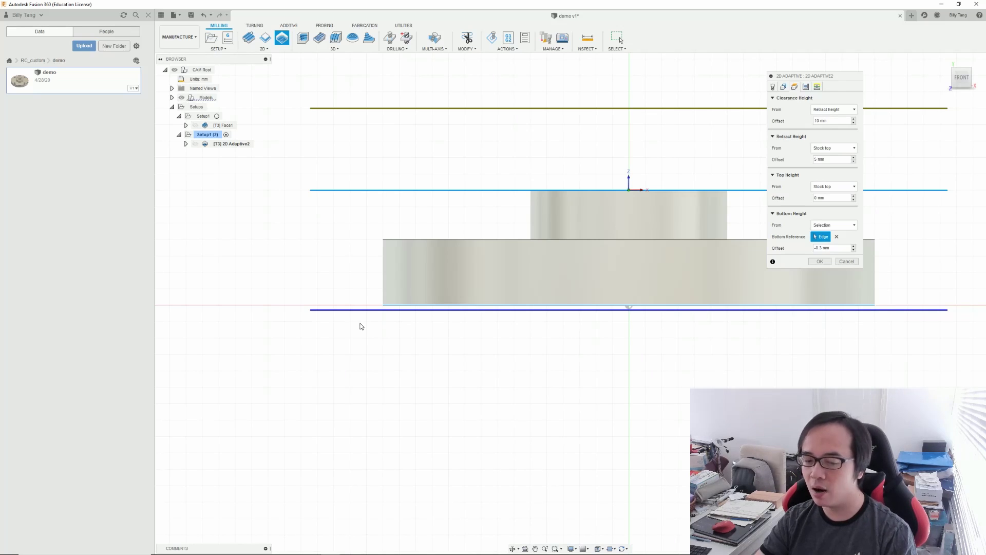
{"action": "left_click", "coordinate": [806, 87]}
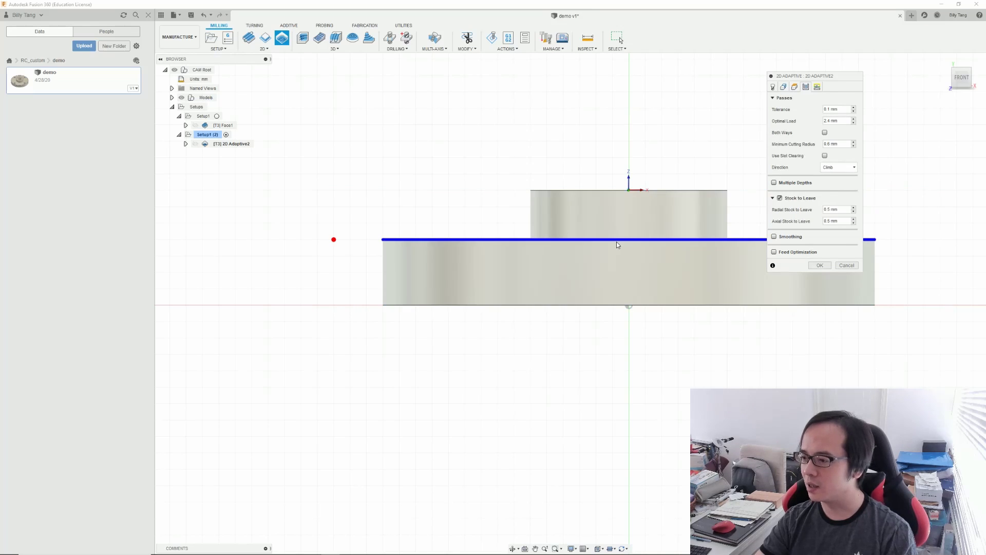
Step: Set optimal load to 1 and enable multiple depths with a 1 mm maximum stepdown
{"action": "middle_click_drag", "start_coordinate": [616, 241], "coordinate": [650, 216], "text": "shift"}
{"action": "double_click", "coordinate": [831, 121]}
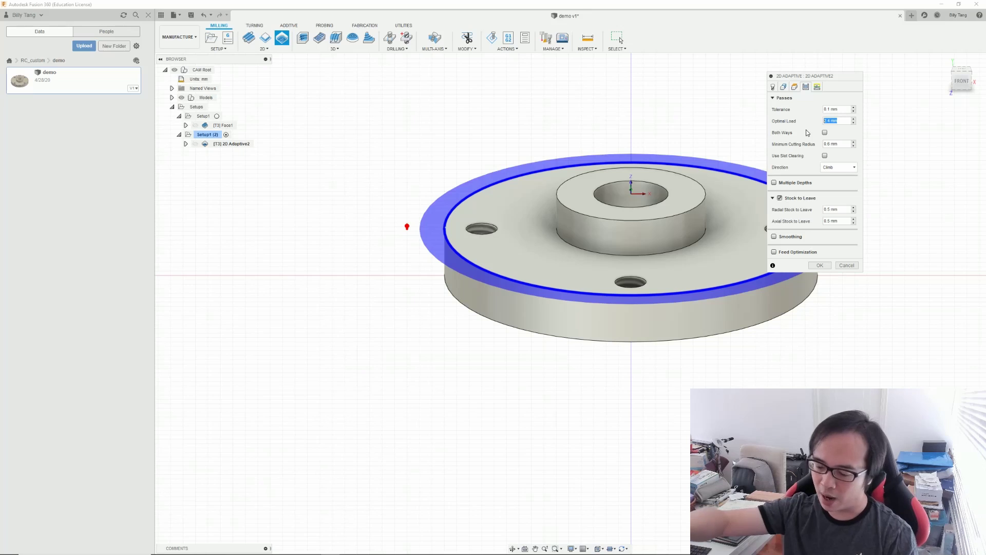
{"action": "type", "text": "1"}
{"action": "double_click", "coordinate": [834, 145]}
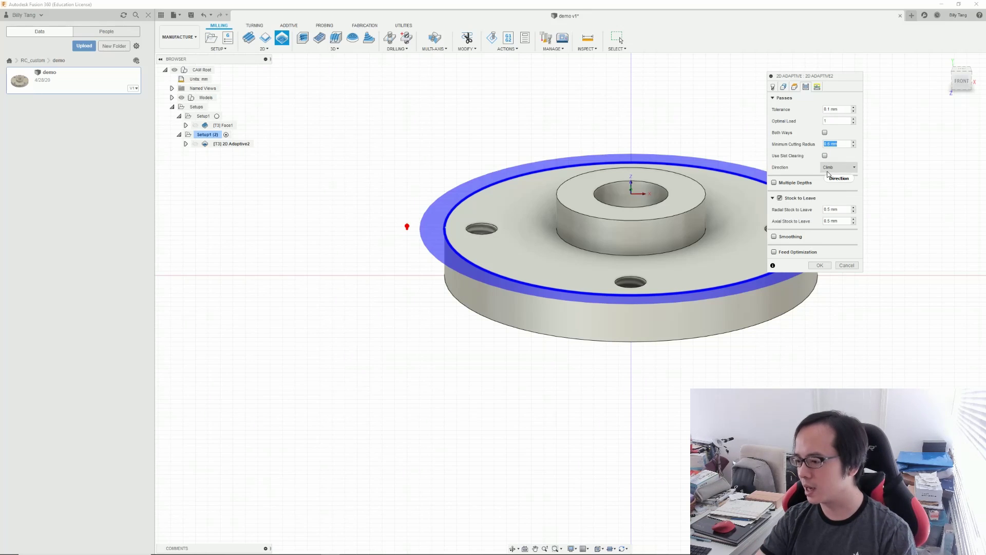
{"action": "left_click", "coordinate": [774, 183]}
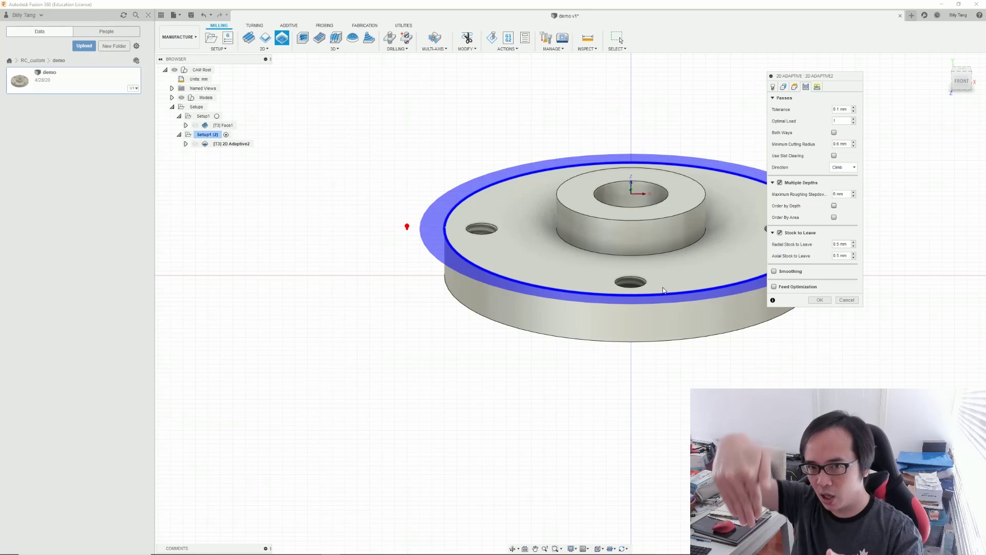
{"action": "key", "text": "Tab"}
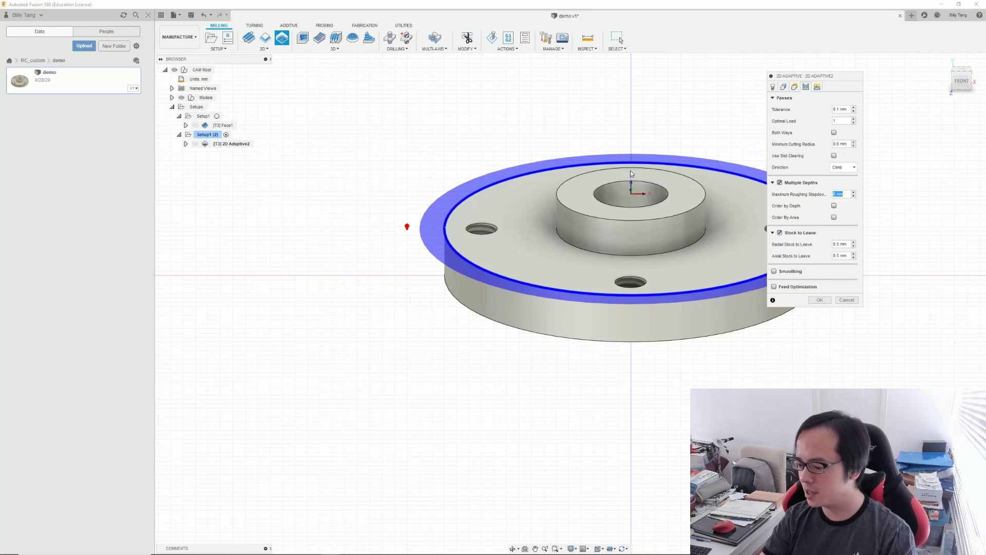
{"action": "key", "text": "Tab"}
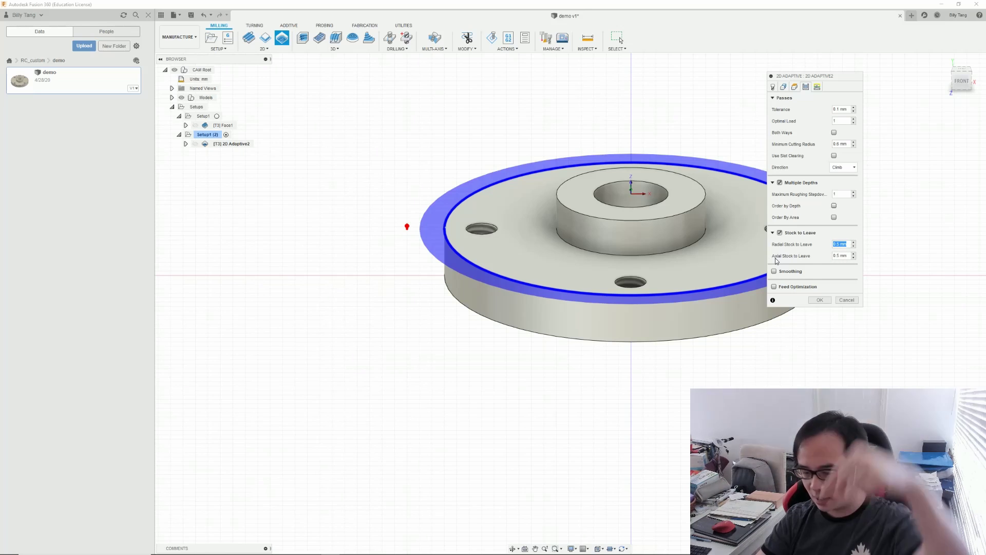
Step: Leave 0 mm axial stock, enable smoothing, and accept the 2D Adaptive2 operation
{"action": "left_click", "coordinate": [848, 255]}
{"action": "type", "text": "0"}
{"action": "key", "text": "Tab"}
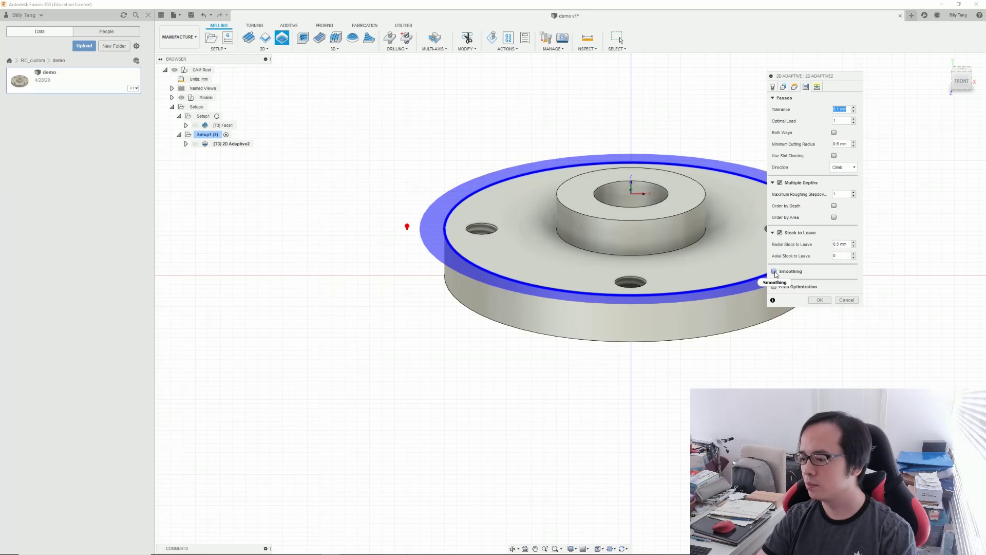
{"action": "left_click", "coordinate": [774, 271]}
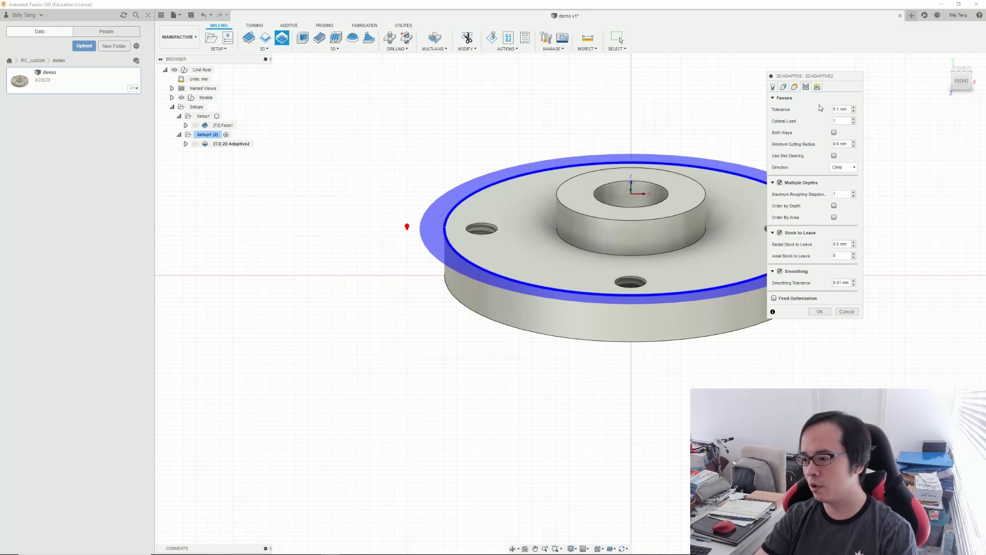
{"action": "left_click", "coordinate": [820, 88]}
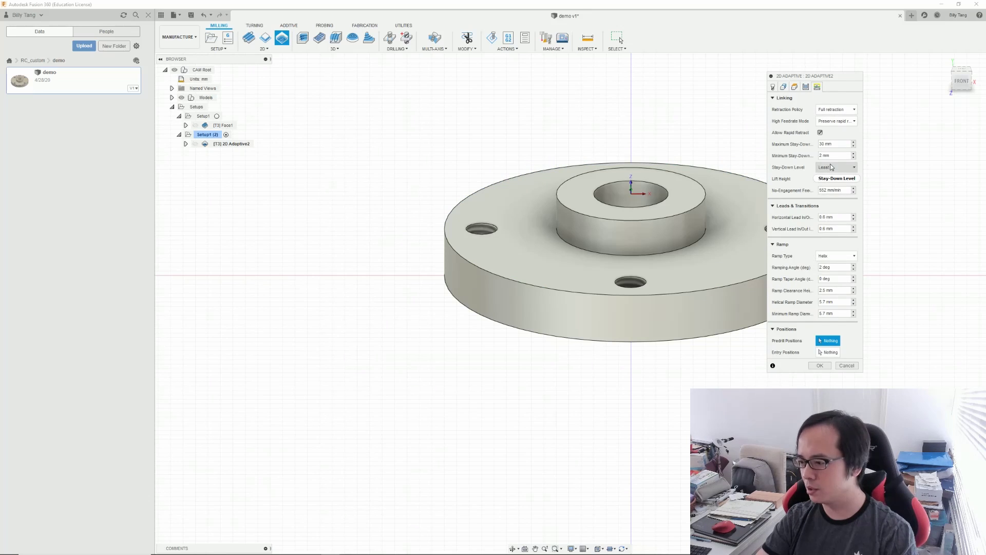
{"action": "left_click", "coordinate": [821, 366]}
{"action": "left_click", "coordinate": [229, 144]}
{"action": "mouse_move", "coordinate": [229, 150]}
{"action": "middle_mouse_down", "text": "shift"}
{"action": "mouse_move", "coordinate": [267, 170]}
{"action": "mouse_move", "coordinate": [232, 151]}
{"action": "middle_mouse_up", "text": "shift"}
{"action": "key", "text": "Escape"}
{"action": "right_click", "coordinate": [232, 151]}
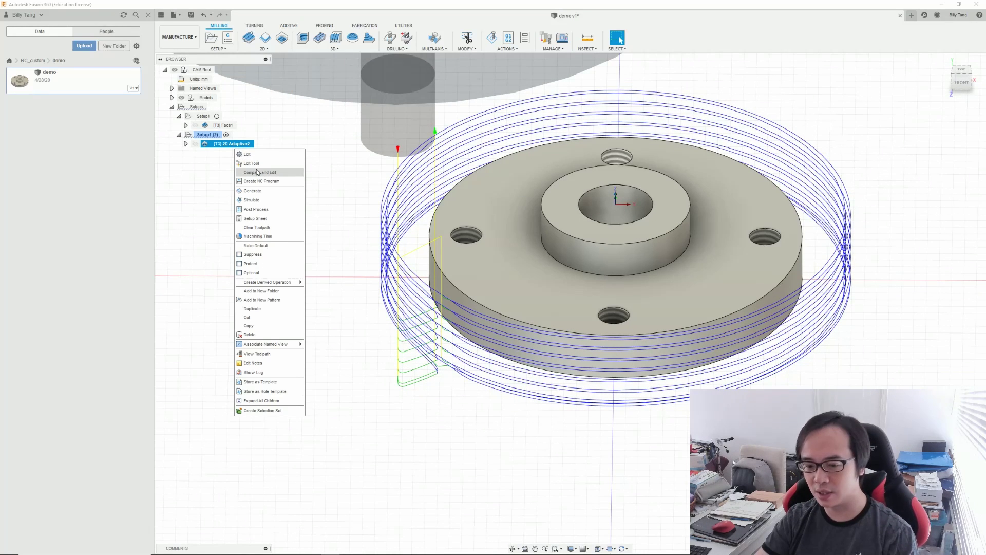
{"action": "left_click", "coordinate": [258, 237]}
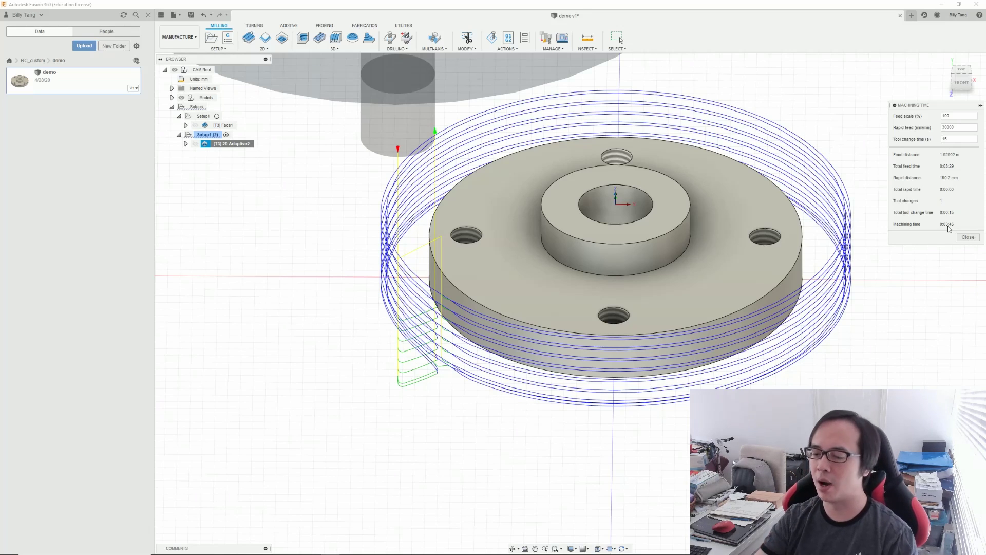
{"action": "key", "text": "Escape"}
{"action": "middle_click_drag", "start_coordinate": [668, 246], "coordinate": [679, 262], "text": "shift"}
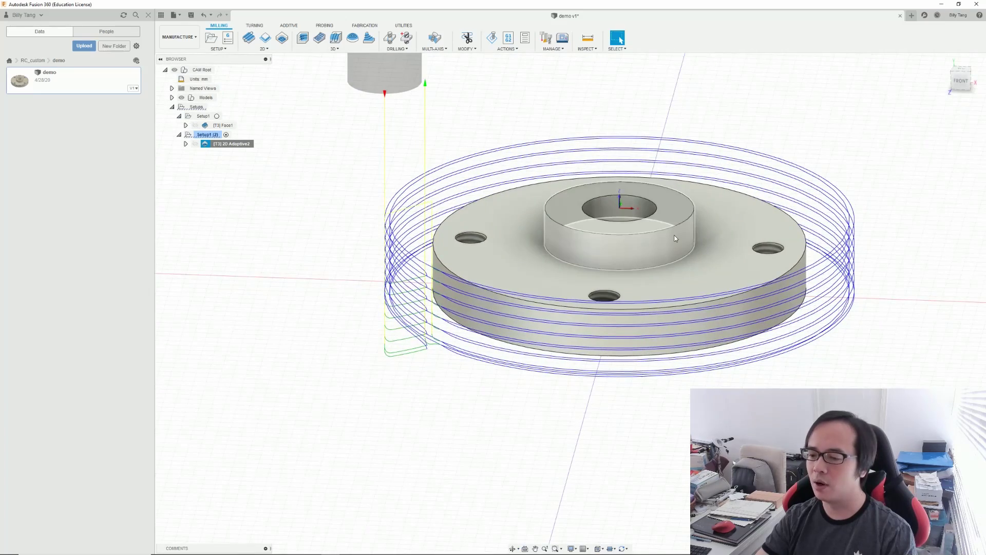
{"action": "middle_click_drag", "start_coordinate": [661, 223], "coordinate": [658, 253], "text": "shift"}
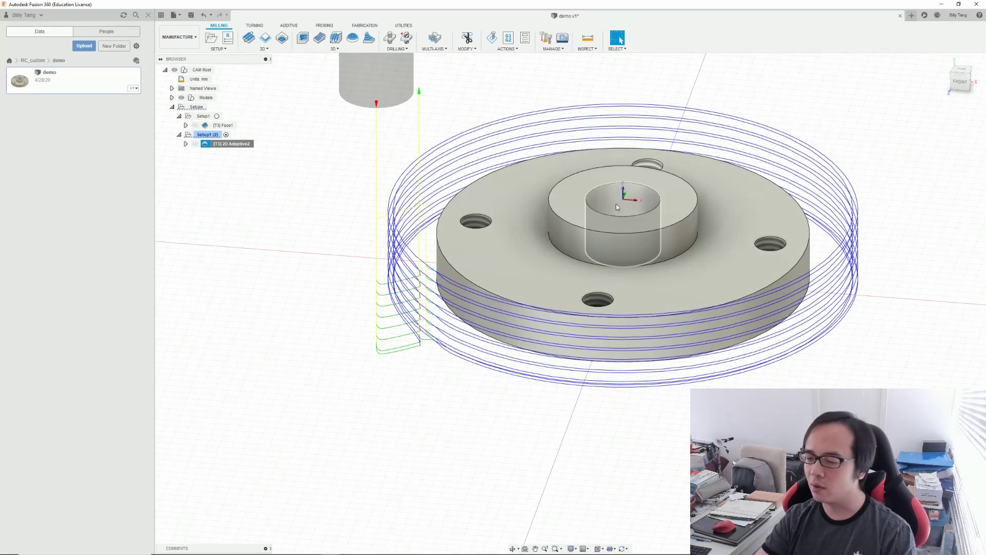
{"action": "middle_click_drag", "start_coordinate": [617, 207], "coordinate": [622, 192], "text": "shift"}
{"action": "left_click", "coordinate": [209, 135]}
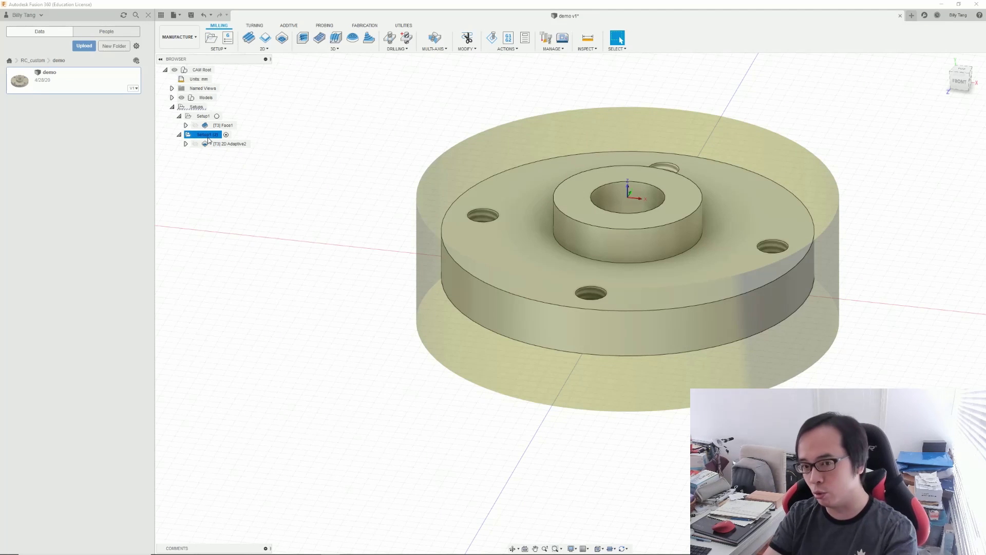
Step: Duplicate Setup1 (2) as Setup1 (3) and open it for editing
{"action": "key", "text": "ctrl+c"}
{"action": "key", "text": "ctrl+v"}
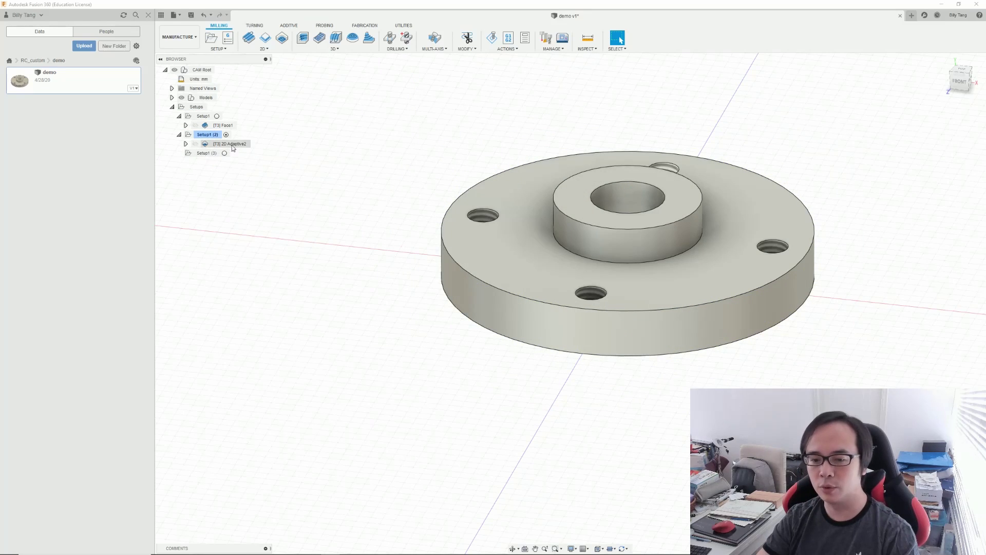
{"action": "left_click", "coordinate": [203, 152]}
{"action": "right_click", "coordinate": [210, 154]}
{"action": "left_click", "coordinate": [224, 160]}
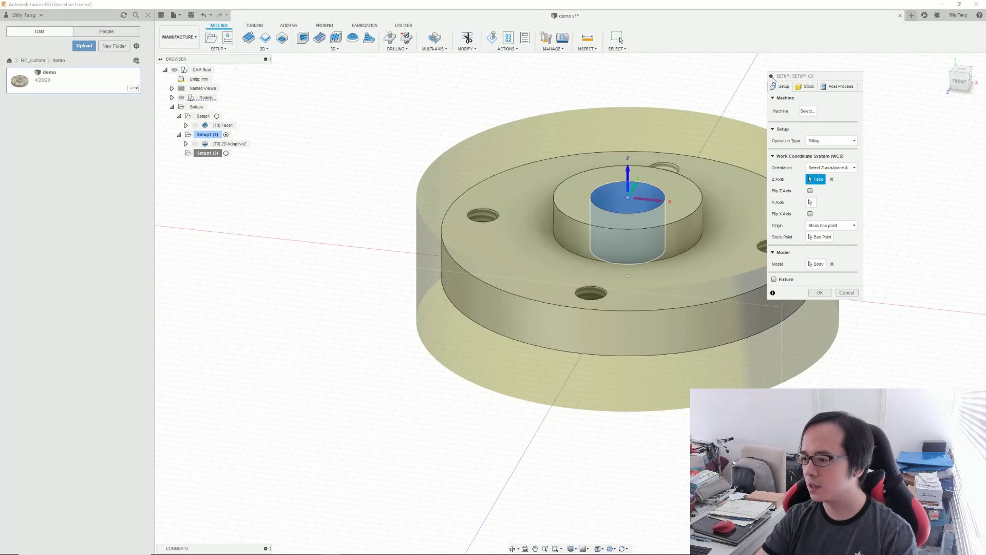
Step: Change Setup1 (3)'s tube stock diameter to 4
{"action": "left_click", "coordinate": [805, 87]}
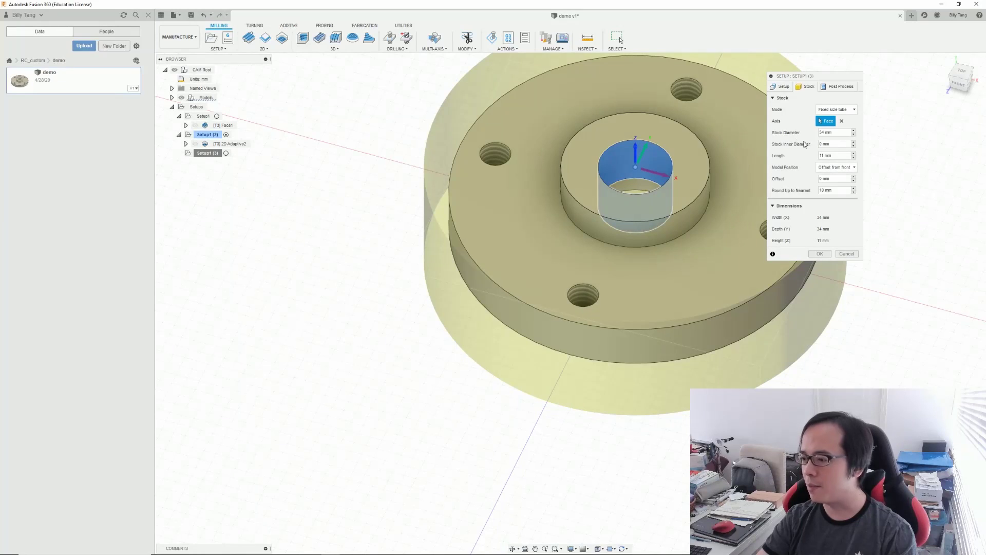
{"action": "left_click", "coordinate": [836, 132]}
{"action": "type", "text": "3"}
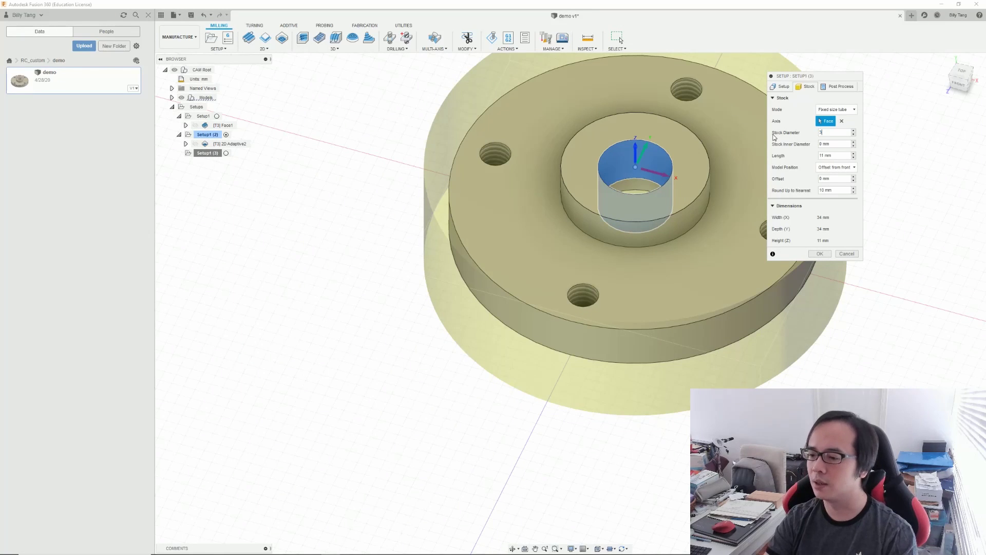
{"action": "type", "text": "4"}
{"action": "key", "text": "Return"}
Step: Start 2D Adaptive3 in Setup1 (3) using the #2 Ø4 mm flat end mill
{"action": "left_click", "coordinate": [210, 153]}
{"action": "left_click", "coordinate": [282, 38]}
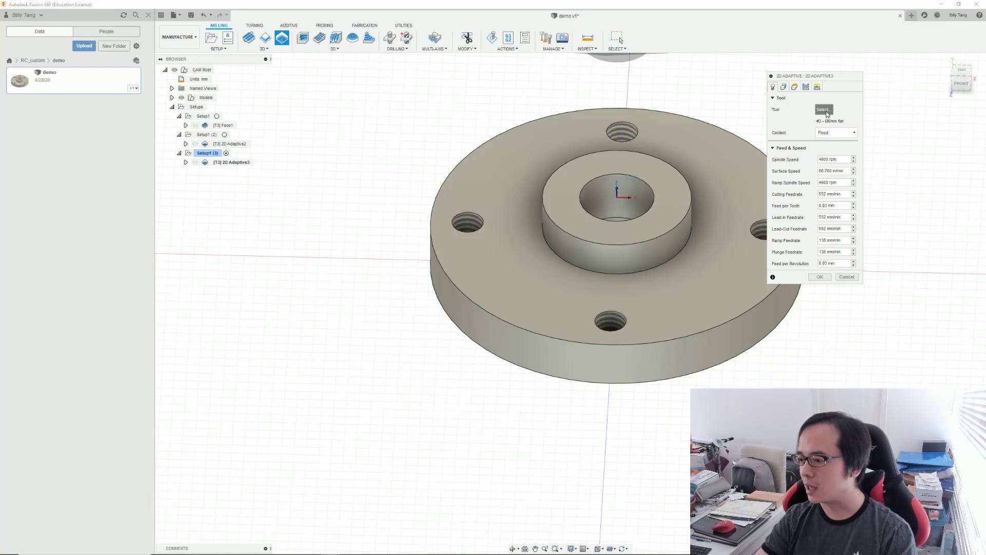
{"action": "left_click", "coordinate": [827, 112]}
{"action": "left_click", "coordinate": [300, 125]}
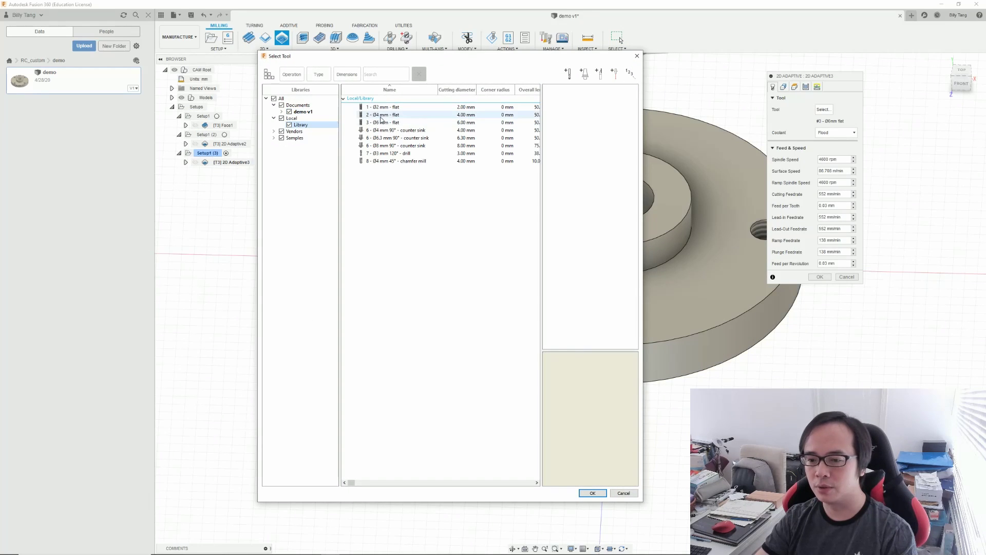
{"action": "left_click", "coordinate": [389, 115]}
{"action": "left_click", "coordinate": [592, 492]}
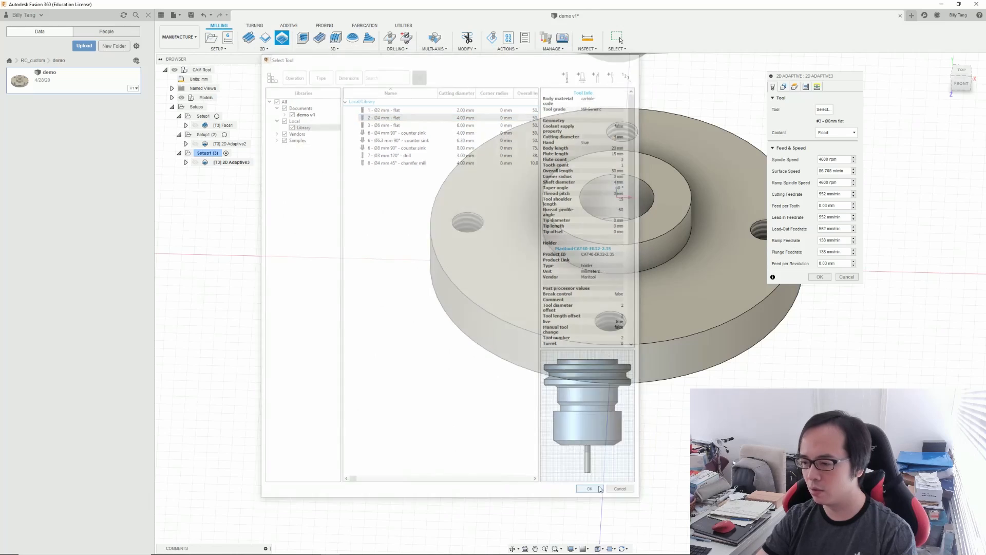
Step: Set both spindle speed and ramp spindle speed to 4600 rpm
{"action": "type", "text": "4600"}
{"action": "key", "text": "Tab"}
{"action": "key", "text": "Tab"}
{"action": "type", "text": "4600"}
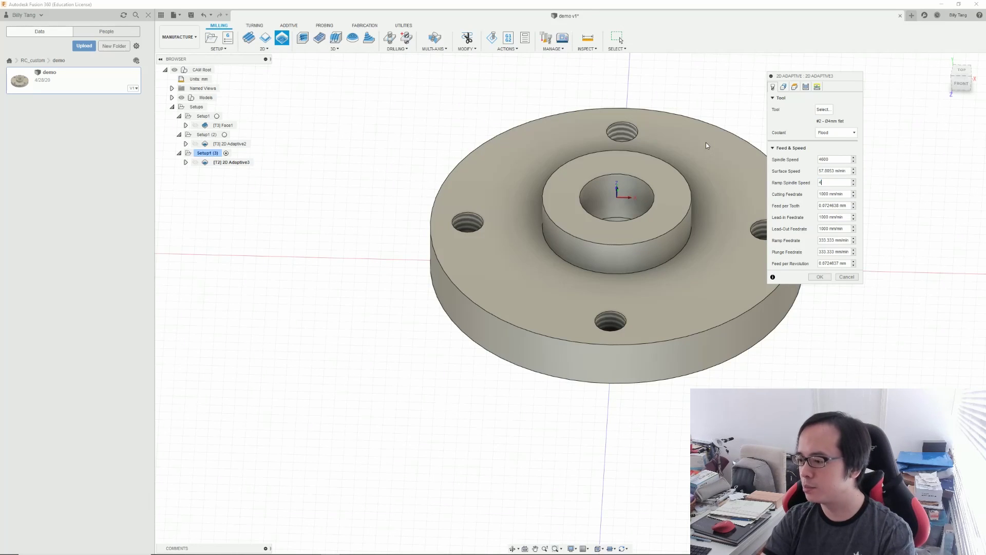
{"action": "key", "text": "Tab"}
{"action": "key", "text": "Tab"}
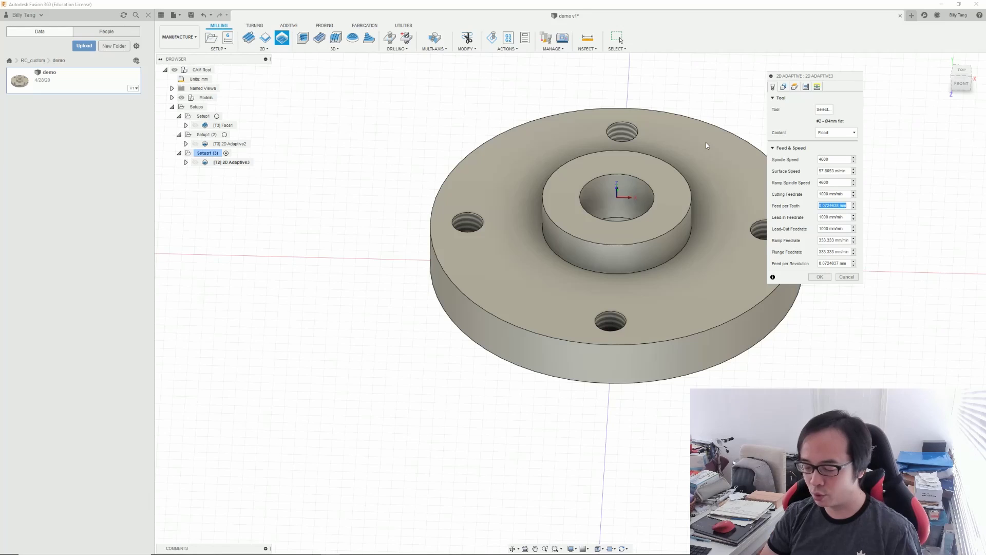
Step: Set 0.02 feed per tooth and revolution, with 276 mm/min lead-in and lead-out feedrates
{"action": "type", "text": "0.02"}
{"action": "key", "text": "Tab"}
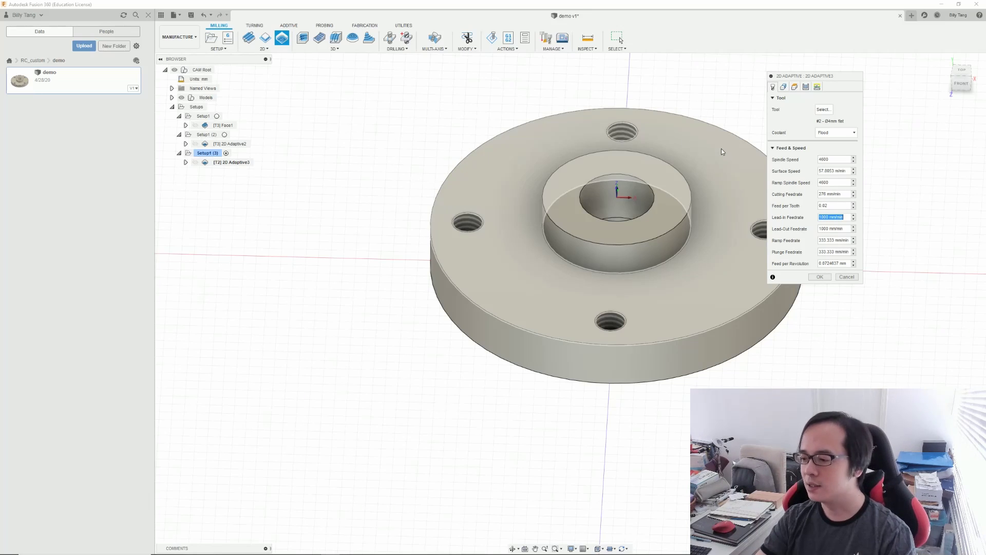
{"action": "type", "text": "276"}
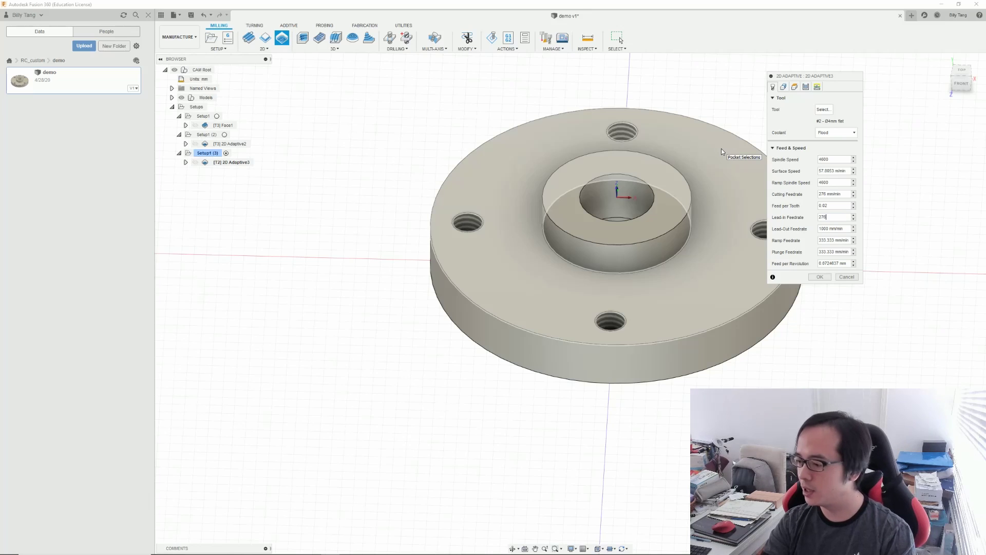
{"action": "key", "text": "Tab"}
{"action": "type", "text": "276"}
{"action": "key", "text": "Tab"}
{"action": "key", "text": "Tab"}
{"action": "key", "text": "Tab"}
{"action": "type", "text": "0.02"}
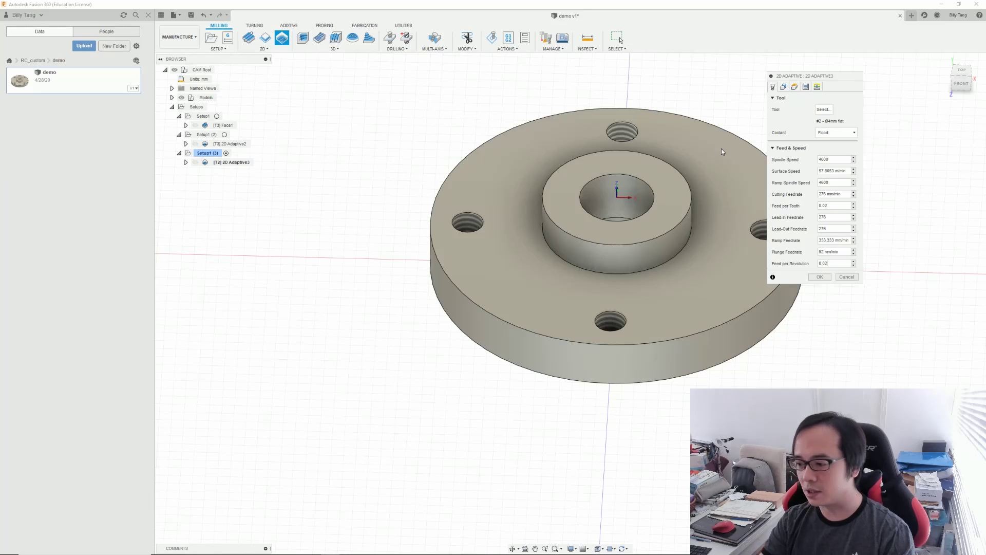
{"action": "key", "text": "shift+Tab"}
{"action": "key", "text": "shift+Tab"}
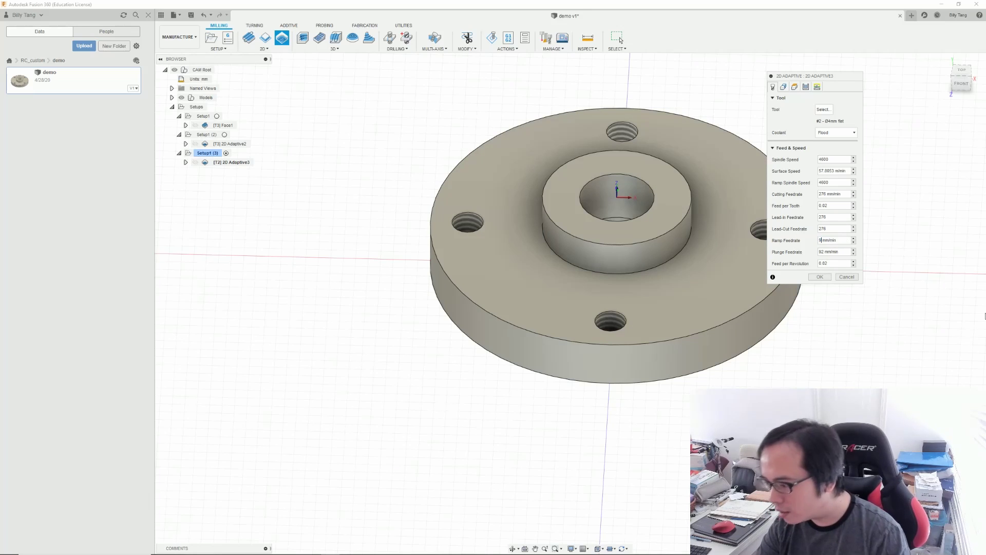
{"action": "left_click", "coordinate": [784, 87]}
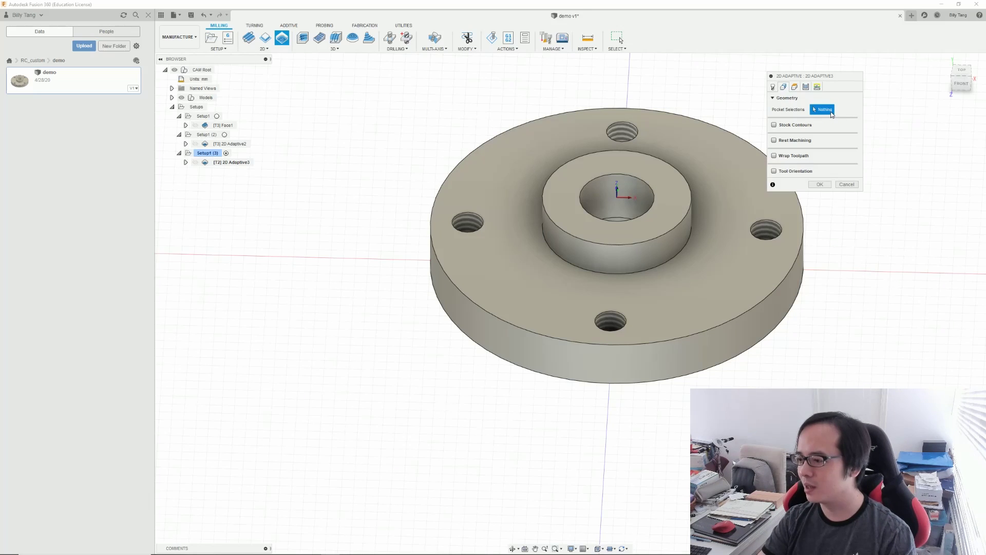
Step: Pick the centre bore edge as pocket and take bottom height from a selected part edge
{"action": "left_click", "coordinate": [650, 190]}
{"action": "left_click", "coordinate": [794, 87]}
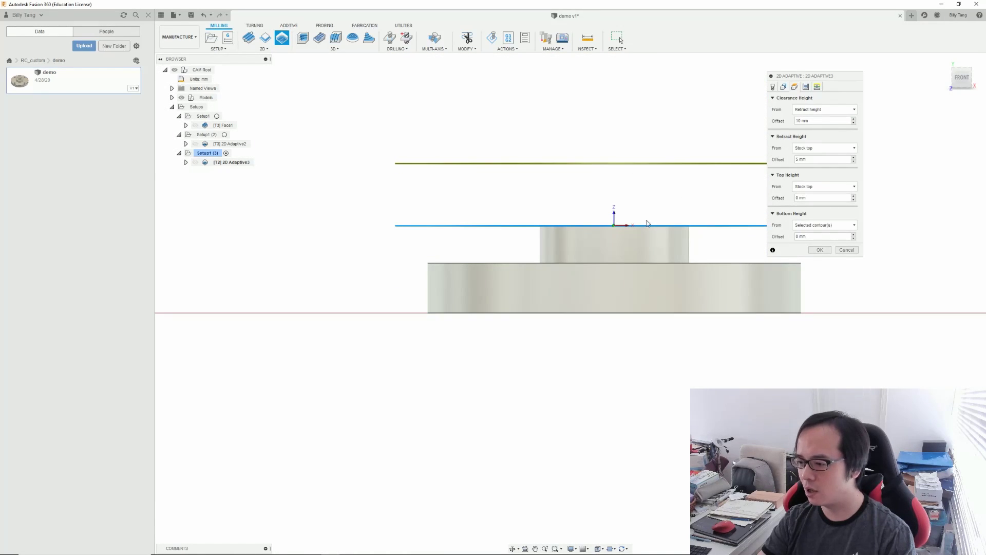
{"action": "left_click", "coordinate": [819, 226]}
{"action": "left_click", "coordinate": [811, 303]}
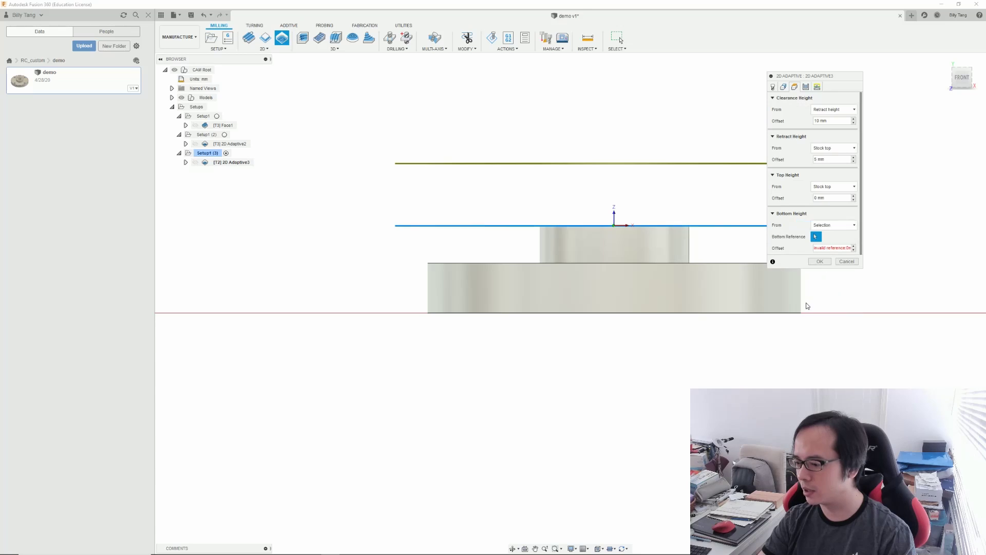
{"action": "middle_click_drag", "start_coordinate": [806, 304], "coordinate": [702, 286], "text": "shift"}
{"action": "left_click", "coordinate": [755, 239]}
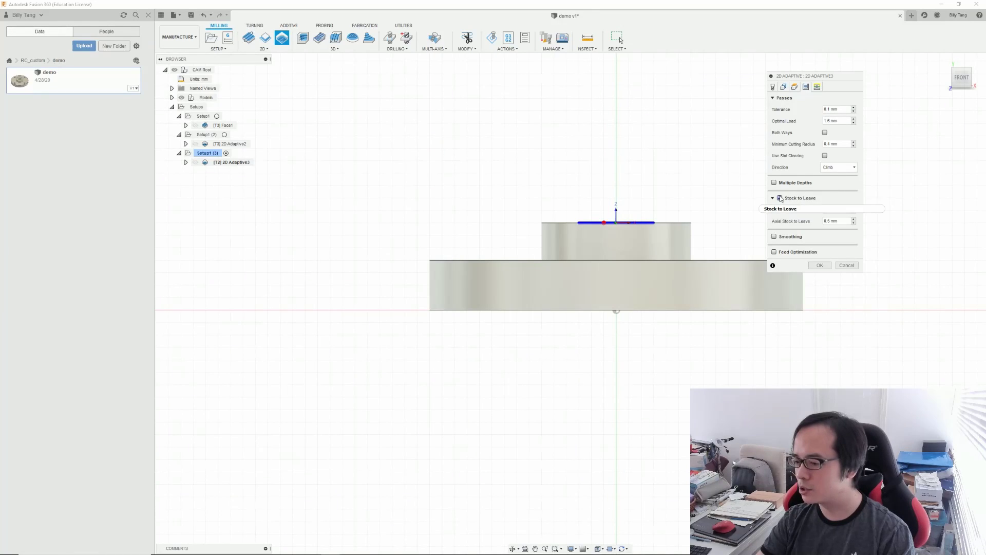
Step: Set optimal load to 1 mm and enable multiple depths, leaving stock-to-leave off
{"action": "left_click", "coordinate": [780, 198]}
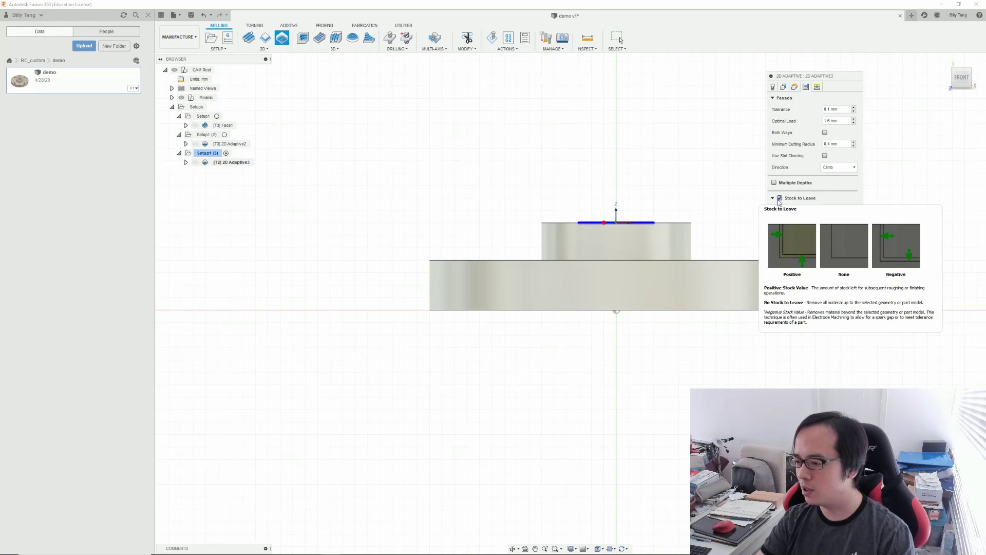
{"action": "left_click", "coordinate": [780, 198]}
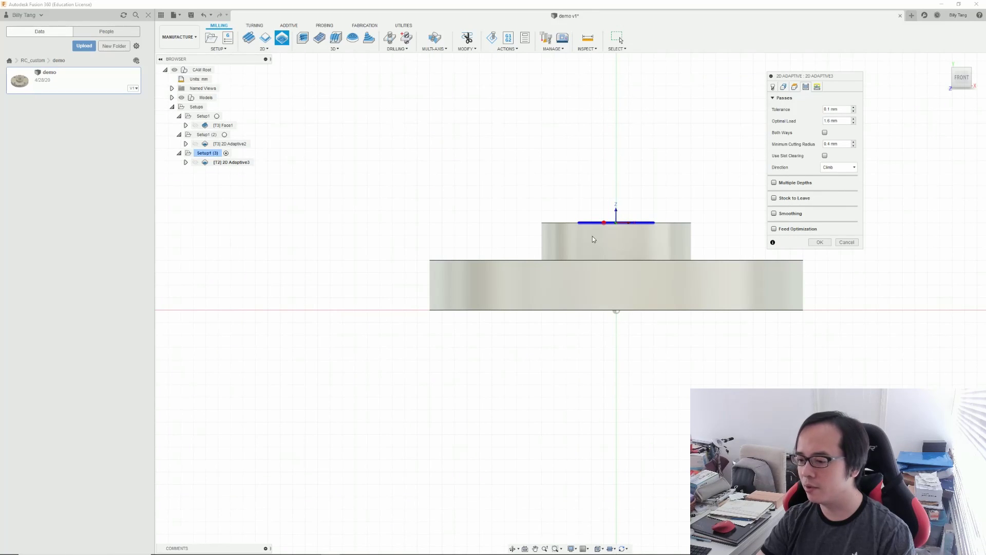
{"action": "key", "text": "shift+Tab"}
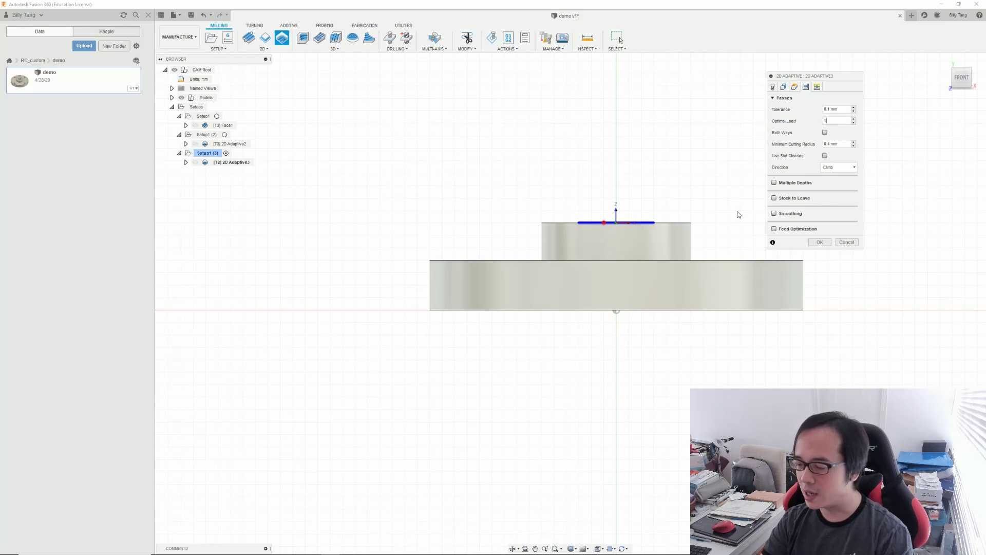
{"action": "left_click", "coordinate": [775, 183]}
{"action": "left_click", "coordinate": [845, 195]}
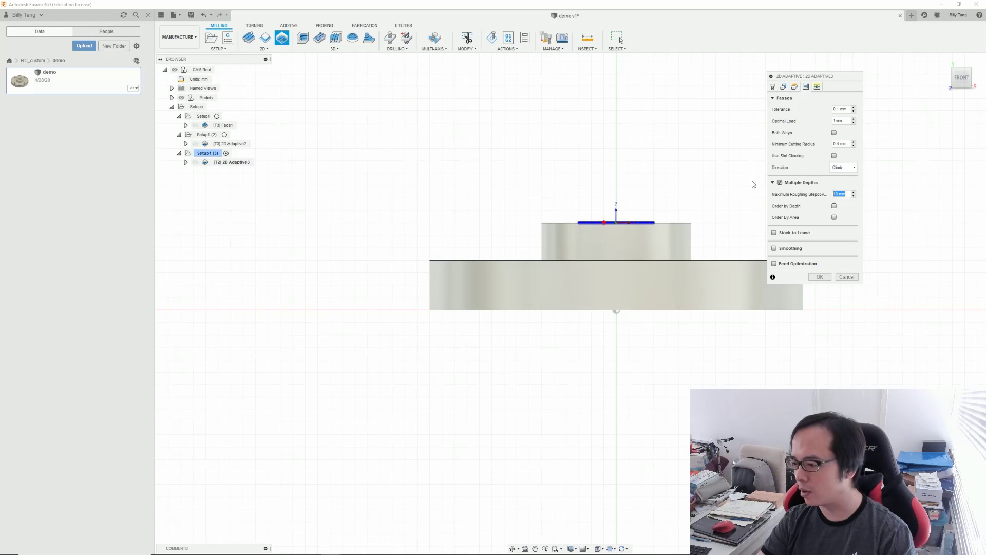
{"action": "type", "text": "1"}
Step: Set ramp clearance height and ramp diameters to 1, then accept 2D Adaptive3
{"action": "left_click", "coordinate": [818, 87]}
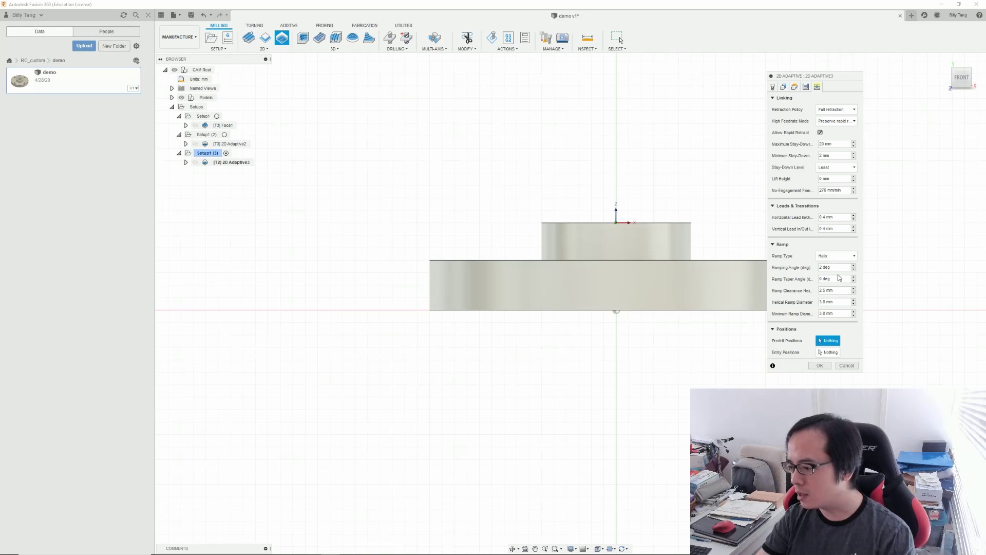
{"action": "left_click", "coordinate": [835, 291]}
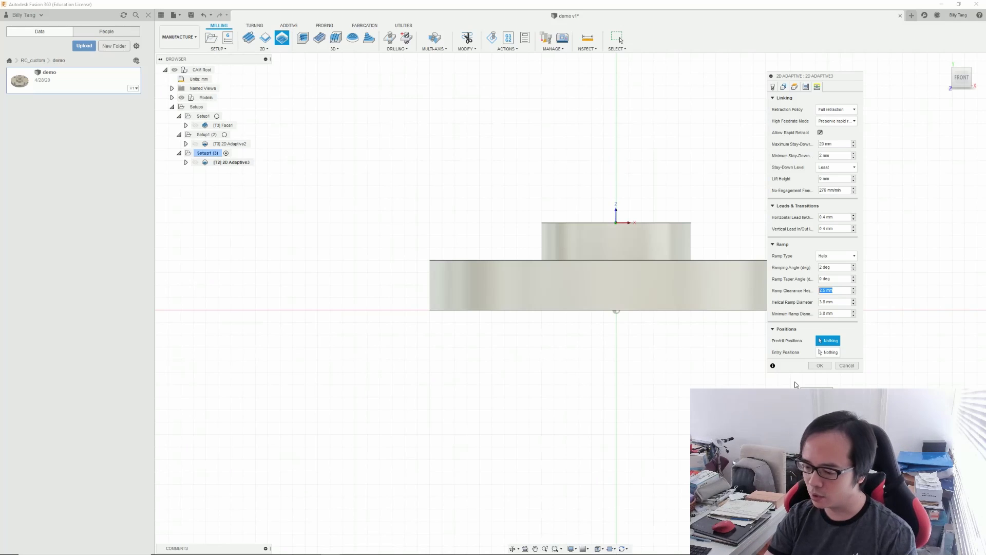
{"action": "type", "text": "1"}
{"action": "key", "text": "Tab"}
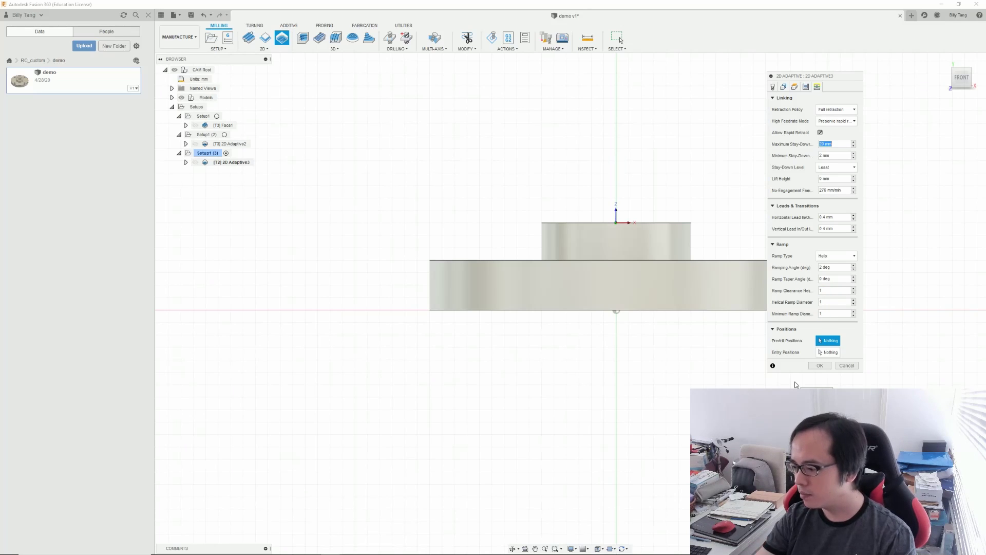
{"action": "left_click", "coordinate": [819, 365]}
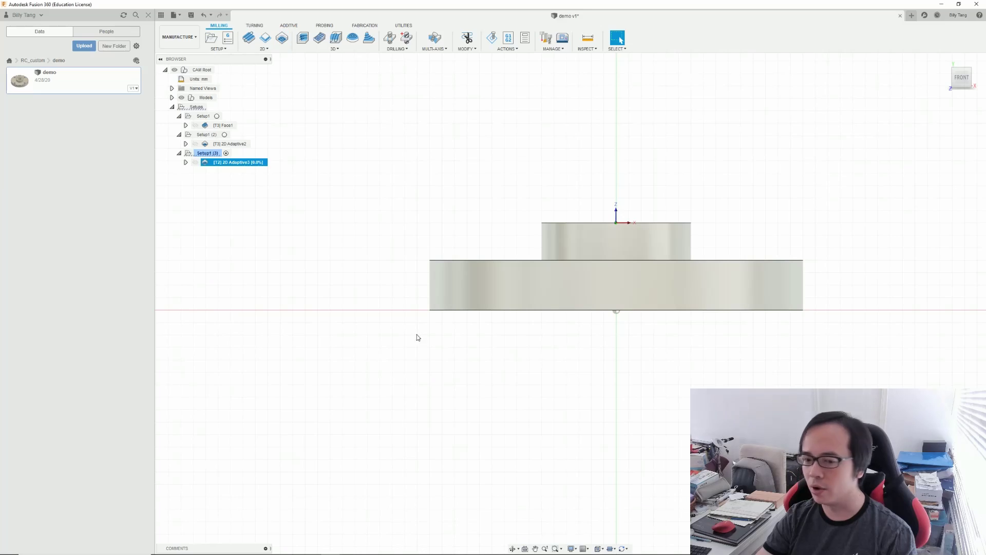
{"action": "key", "text": "F6"}
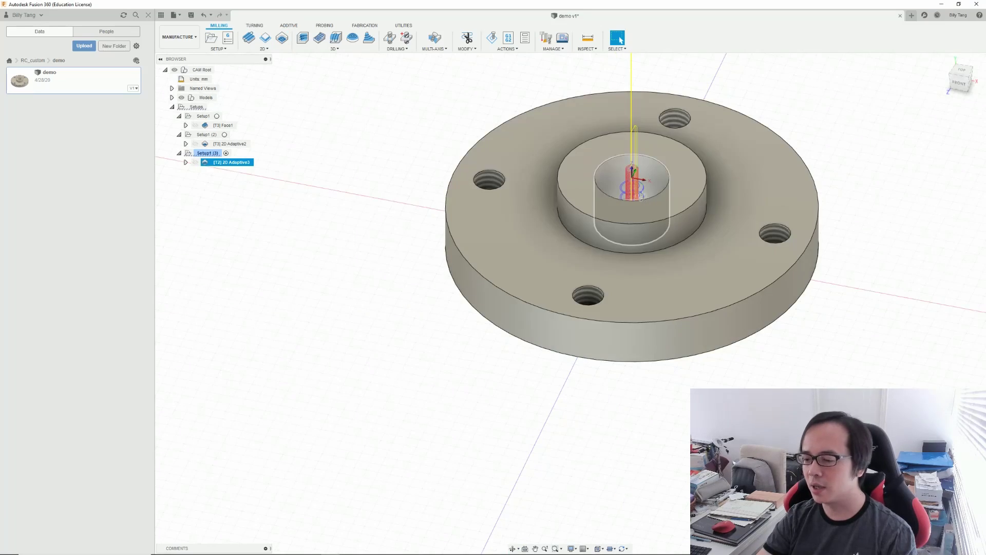
{"action": "scroll", "coordinate": [642, 207], "scroll_direction": "up", "scroll_amount": 3}
{"action": "scroll", "coordinate": [630, 173], "scroll_direction": "up", "scroll_amount": 3}
{"action": "scroll", "coordinate": [631, 172], "scroll_direction": "up", "scroll_amount": 2}
{"action": "scroll", "coordinate": [624, 185], "scroll_direction": "down", "scroll_amount": 3}
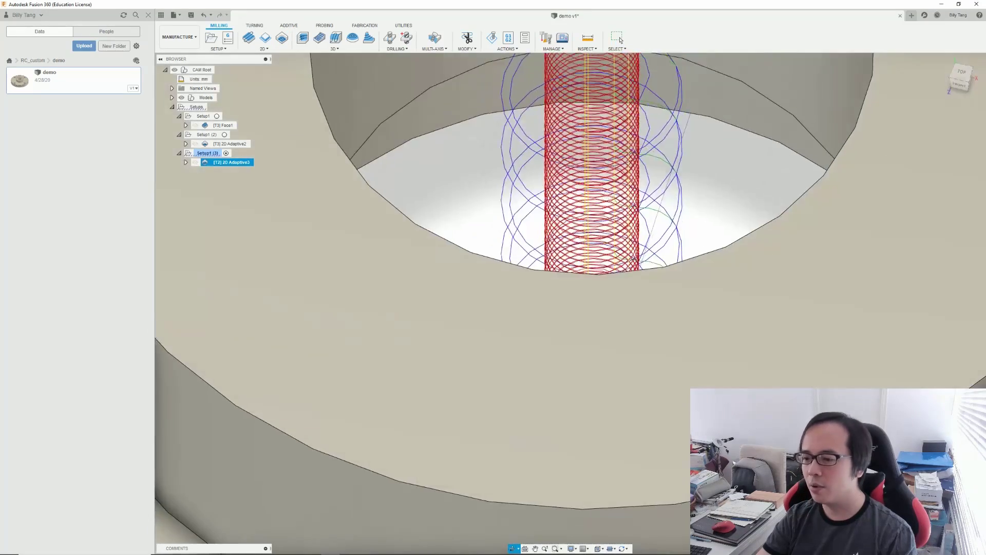
{"action": "scroll", "coordinate": [622, 190], "scroll_direction": "down", "scroll_amount": 2}
{"action": "scroll", "coordinate": [618, 197], "scroll_direction": "down", "scroll_amount": 1}
{"action": "scroll", "coordinate": [618, 197], "scroll_direction": "down", "scroll_amount": 3}
{"action": "middle_click_drag", "start_coordinate": [579, 223], "coordinate": [540, 250], "text": "shift"}
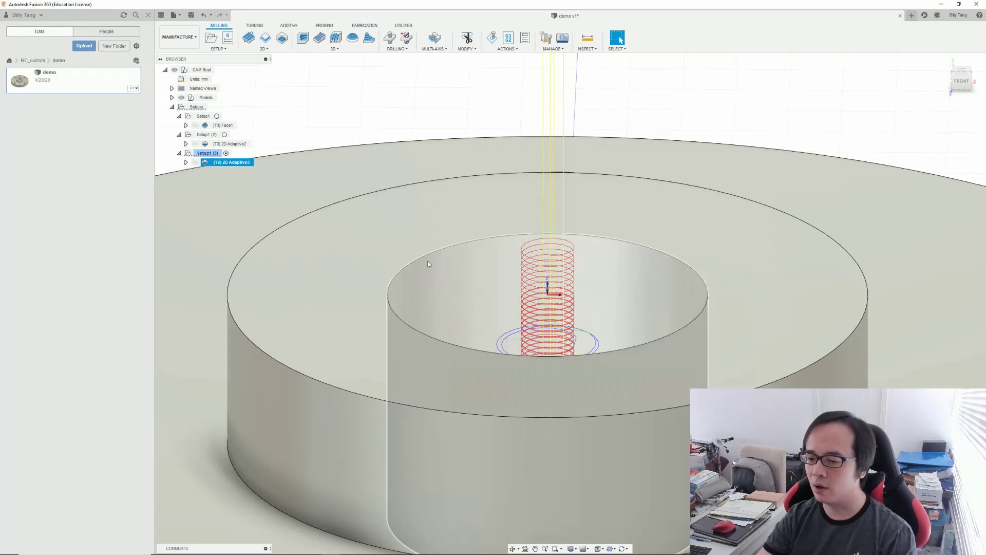
{"action": "middle_click_drag", "start_coordinate": [430, 264], "coordinate": [430, 298], "text": "shift"}
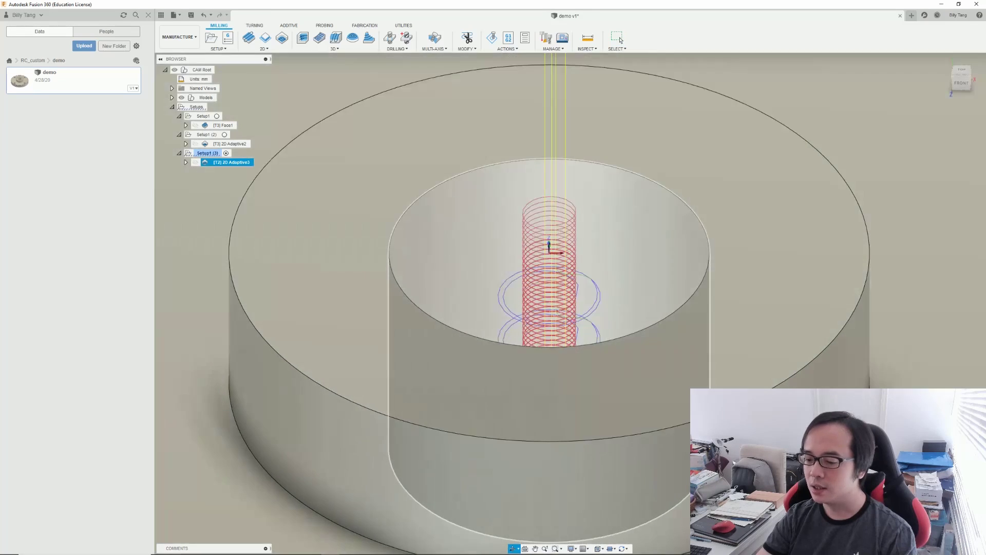
{"action": "mouse_move", "coordinate": [559, 305]}
{"action": "middle_mouse_down", "text": "shift"}
{"action": "mouse_move", "coordinate": [579, 298]}
{"action": "mouse_move", "coordinate": [528, 321]}
{"action": "middle_mouse_up", "text": "shift"}
{"action": "scroll", "coordinate": [578, 303], "scroll_direction": "down", "scroll_amount": 5}
{"action": "scroll", "coordinate": [578, 315], "scroll_direction": "down", "scroll_amount": 3}
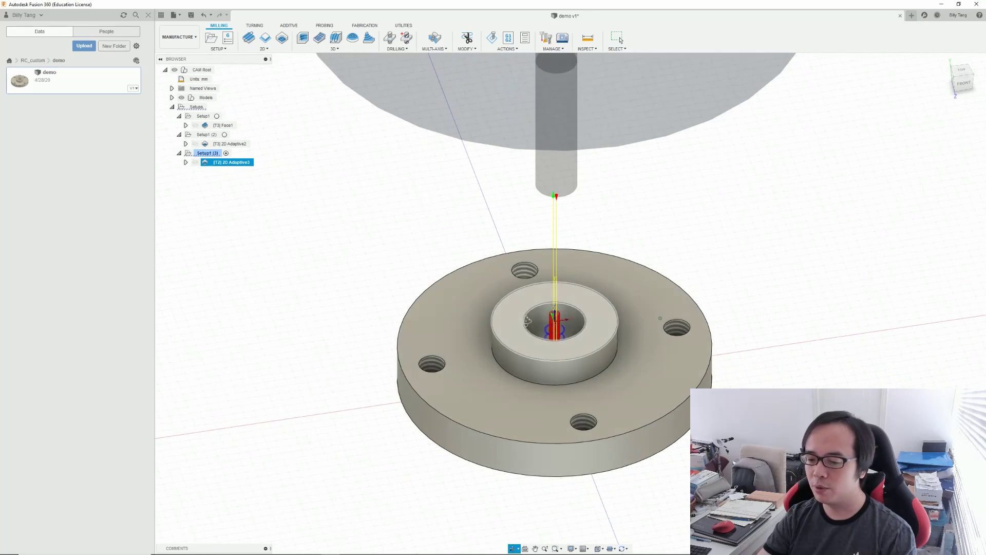
Step: Duplicate Setup1 (3) as Setup1 (4) and remove its copied 2D Adaptive3 (2) operation
{"action": "left_click", "coordinate": [206, 157]}
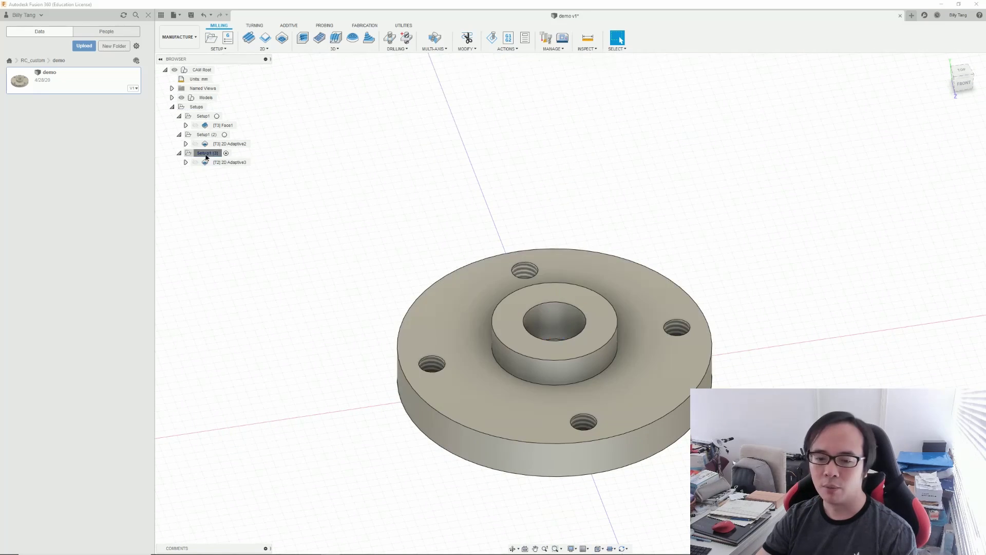
{"action": "left_click", "coordinate": [206, 172]}
{"action": "key", "text": "ctrl+v"}
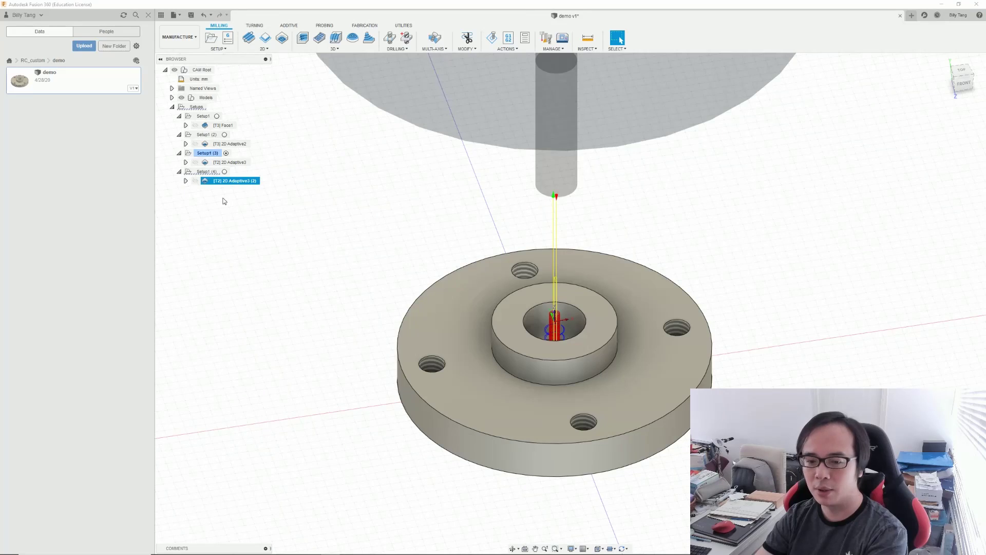
{"action": "key", "text": "ctrl+z"}
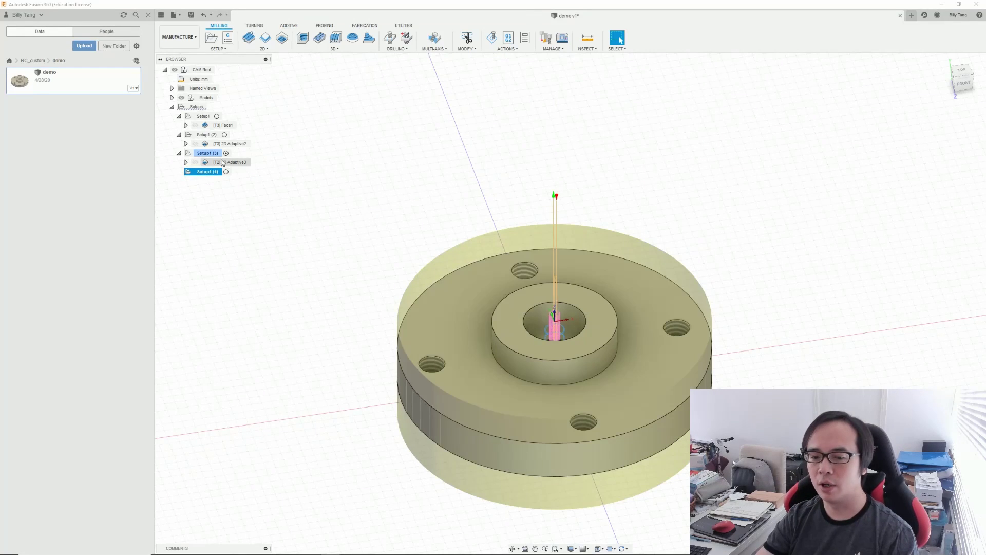
{"action": "left_click", "coordinate": [222, 162]}
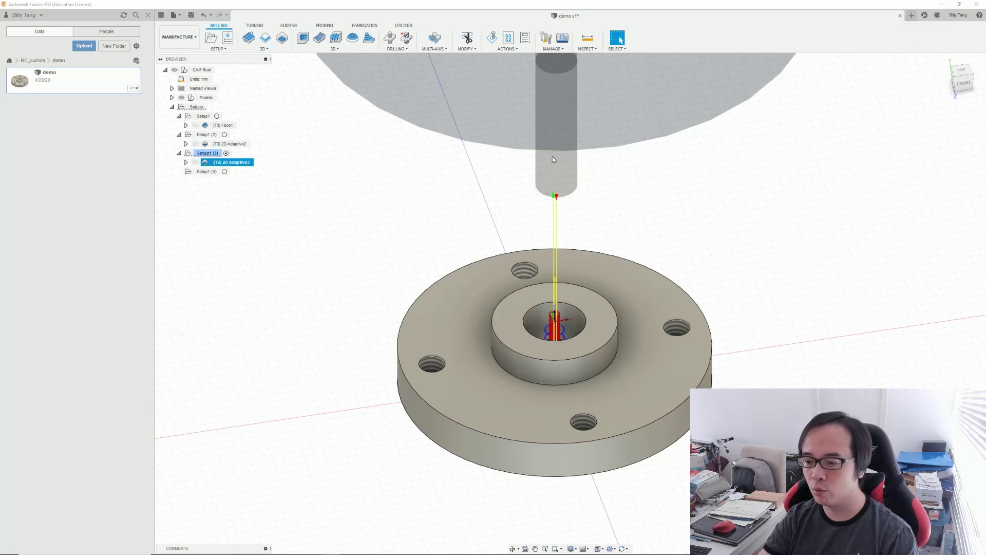
{"action": "left_click", "coordinate": [210, 171]}
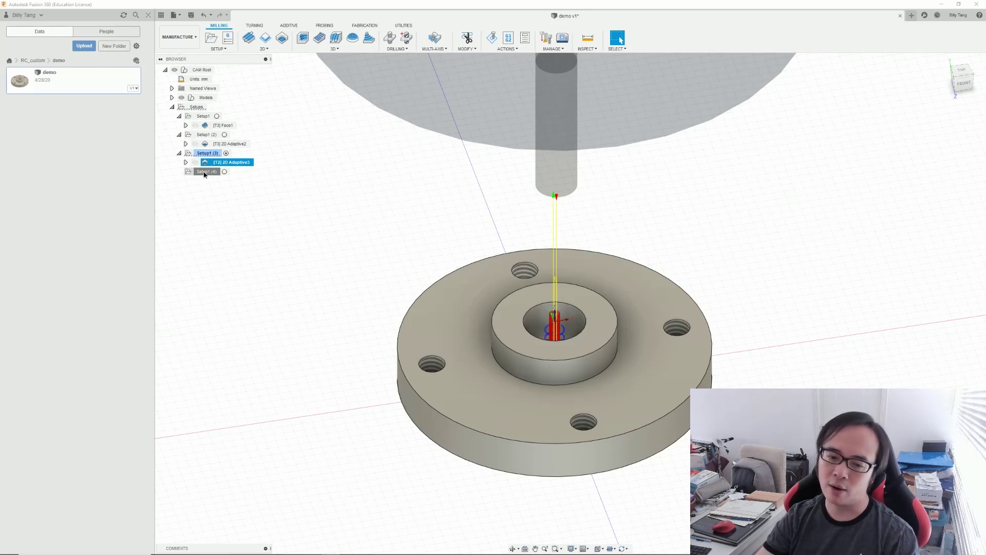
Step: Start a Drill operation in Setup1 (4) with the #7 Ø3 mm 120° drill at 4600 rpm
{"action": "left_click", "coordinate": [394, 40]}
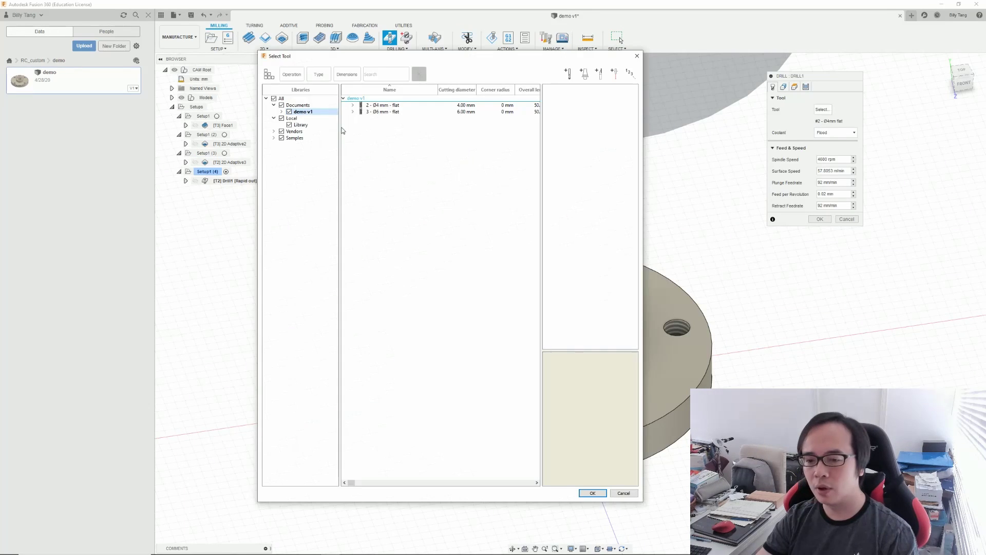
{"action": "left_click", "coordinate": [309, 128]}
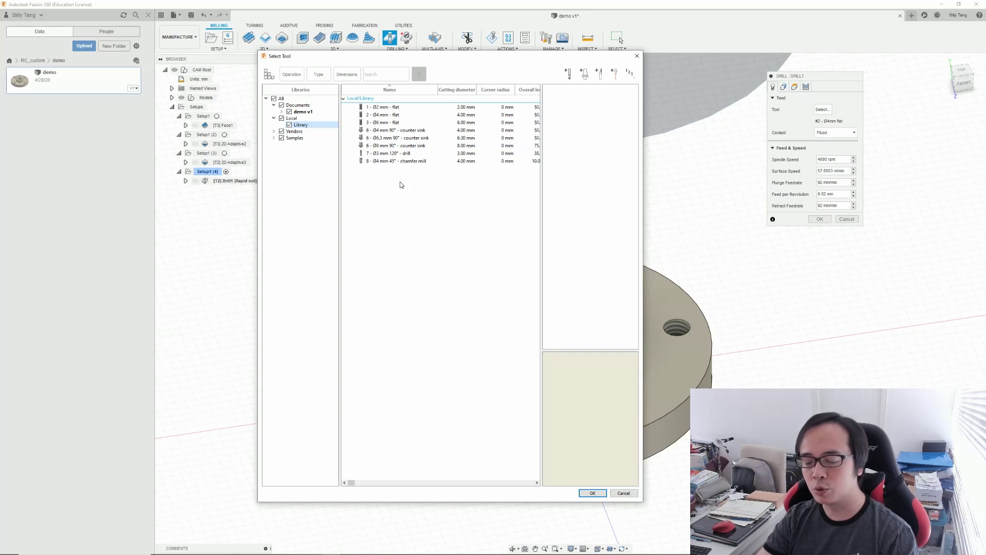
{"action": "left_click", "coordinate": [400, 154]}
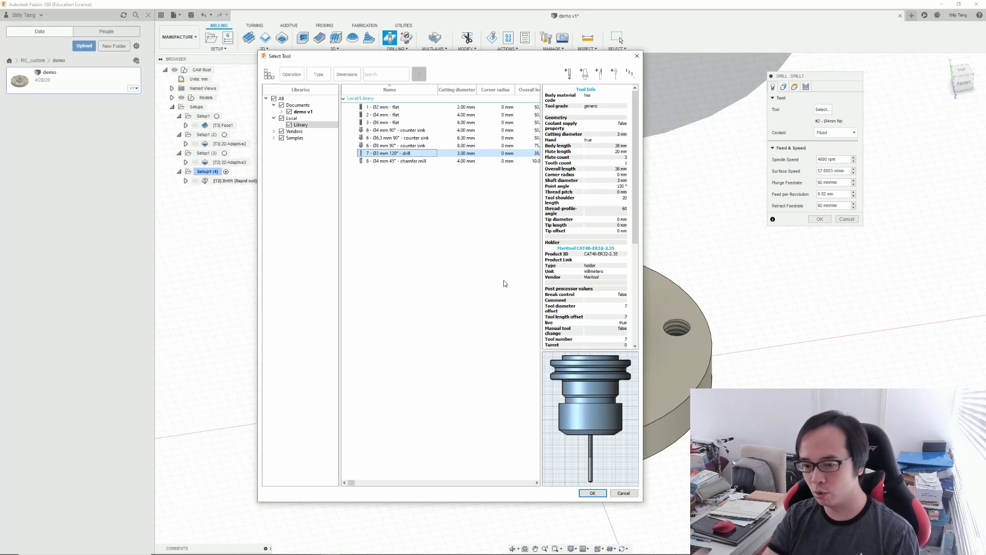
{"action": "key", "text": "Return"}
{"action": "type", "text": "00"}
{"action": "key", "text": "Tab"}
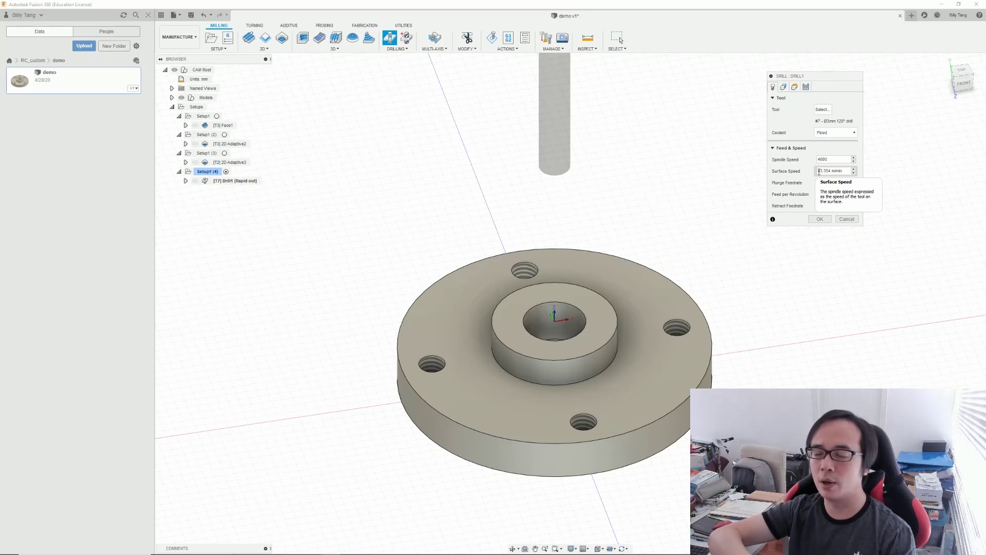
Step: Select all four flange hole faces as the drill geometry
{"action": "key", "text": "Tab"}
{"action": "key", "text": "Tab"}
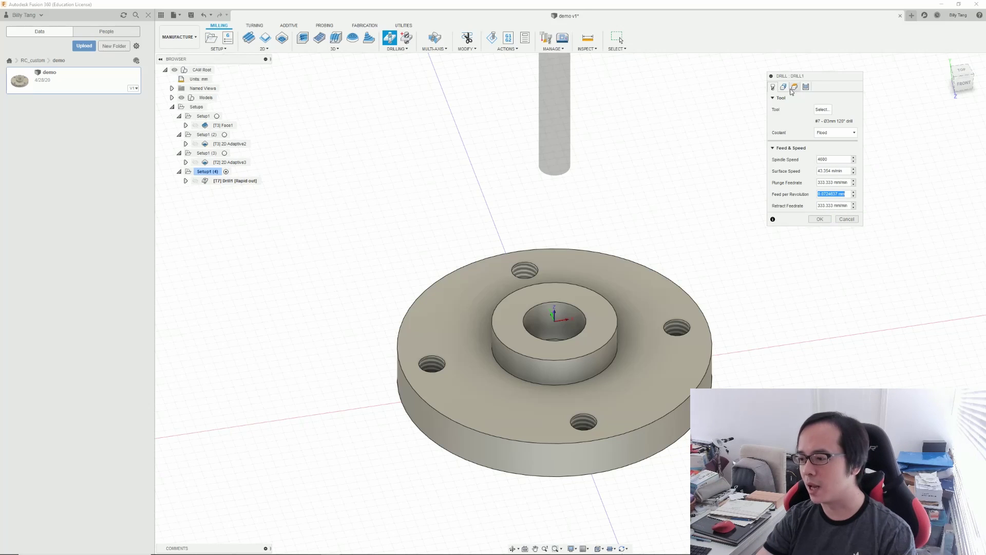
{"action": "left_click", "coordinate": [794, 87]}
{"action": "left_click", "coordinate": [676, 329]}
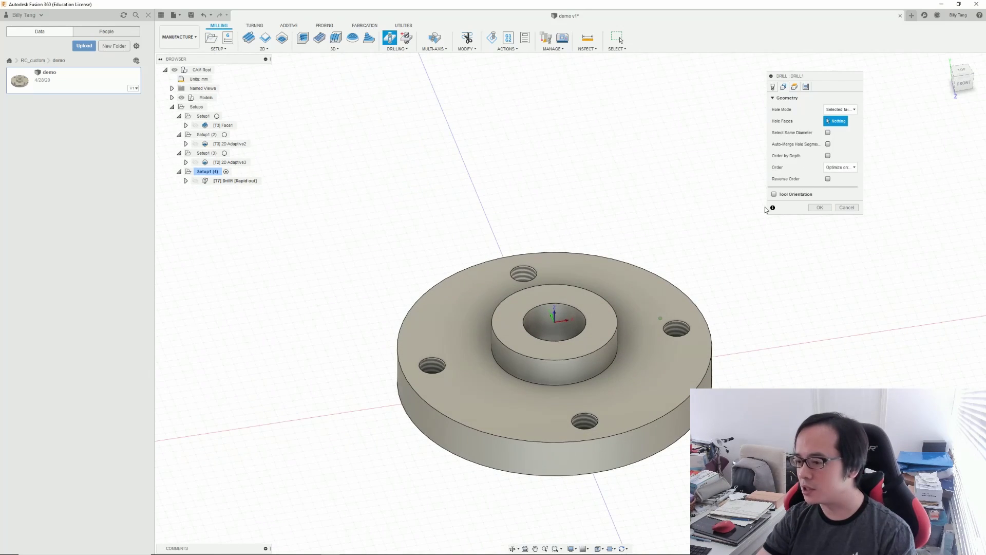
{"action": "left_click", "coordinate": [524, 272]}
{"action": "left_click", "coordinate": [592, 420]}
{"action": "left_click", "coordinate": [432, 365]}
Step: Enable Drill Tip Through Bottom with a 0.3 mm break-through depth
{"action": "left_click", "coordinate": [795, 87]}
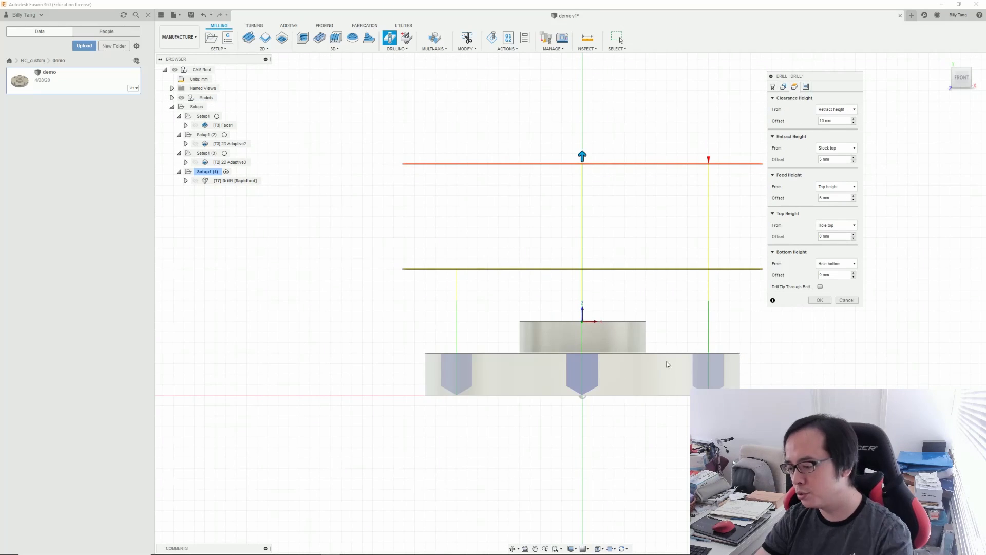
{"action": "left_click", "coordinate": [821, 287]}
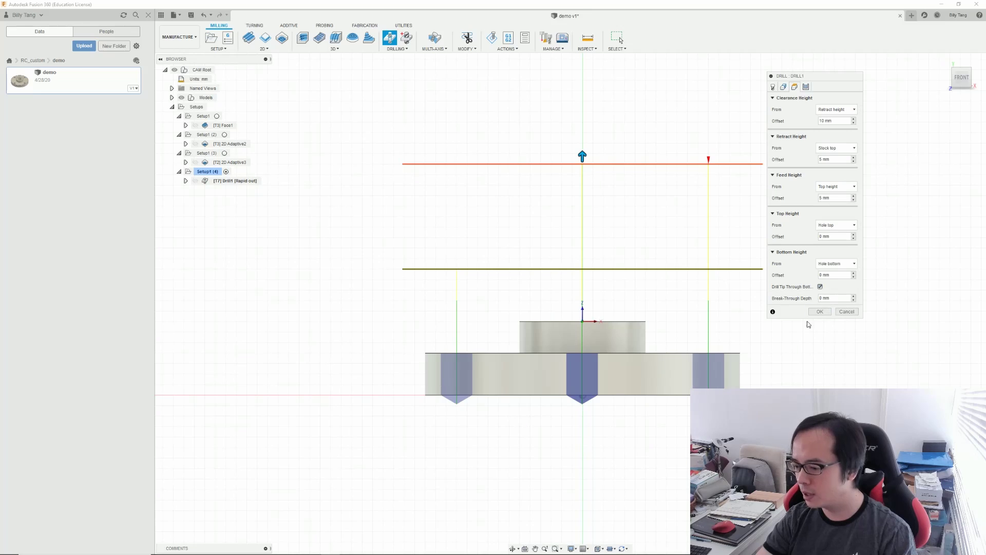
{"action": "left_click", "coordinate": [828, 298]}
{"action": "type", "text": "-0.3"}
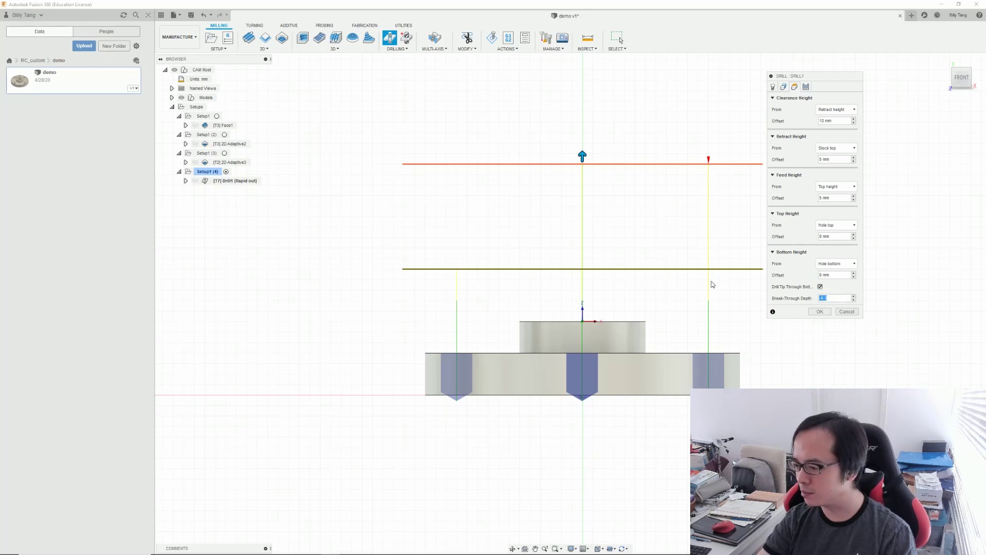
{"action": "type", "text": "0.3"}
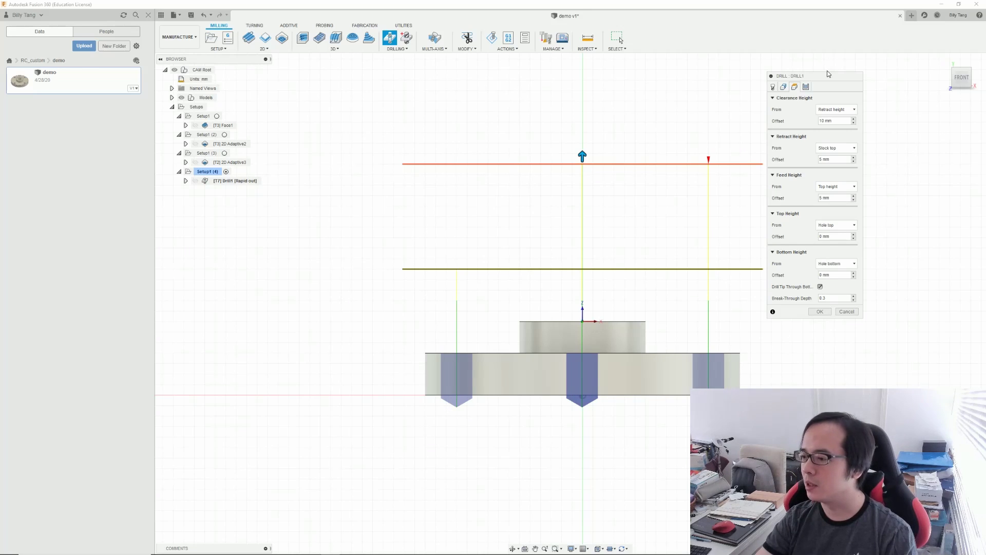
{"action": "left_click", "coordinate": [806, 88]}
{"action": "left_click", "coordinate": [827, 109]}
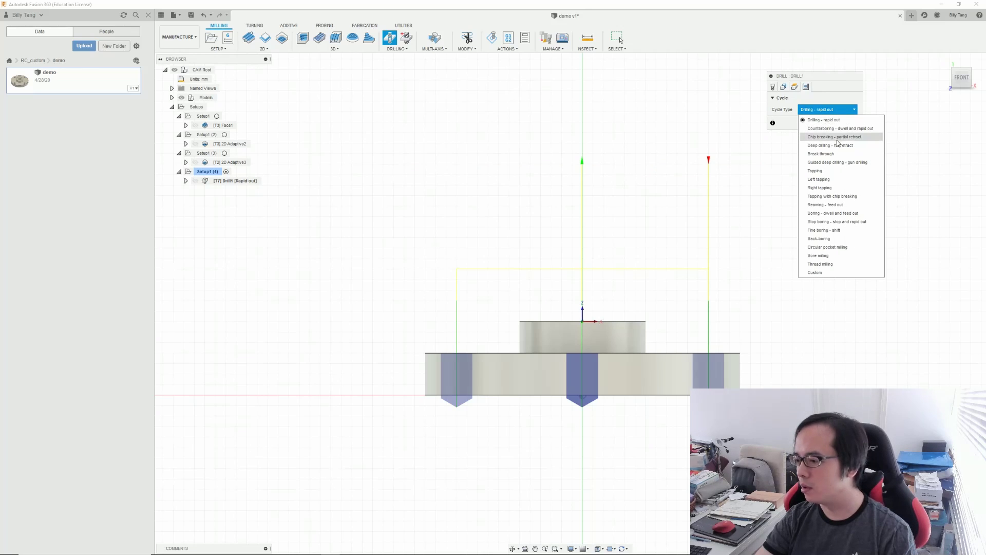
Step: Set Drill1 to the Chip breaking - partial retract cycle and accept the operation
{"action": "left_click", "coordinate": [843, 137]}
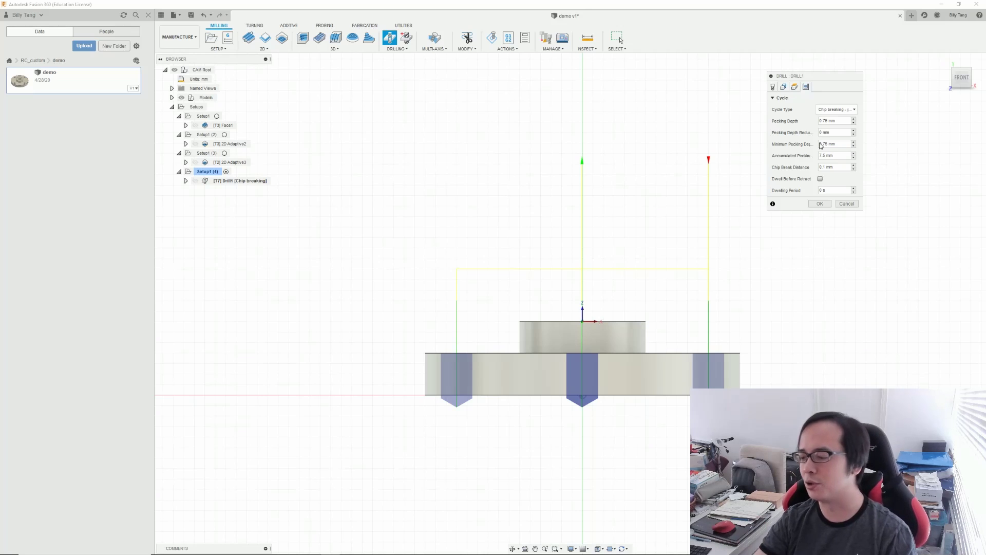
{"action": "key", "text": "Return"}
{"action": "left_click", "coordinate": [281, 225]}
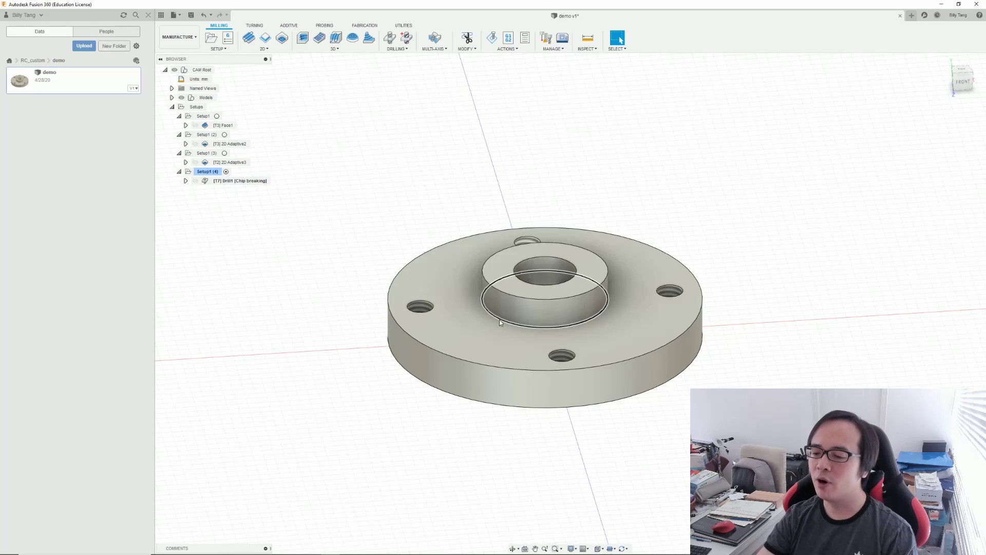
Step: Duplicate Setup1 (4) into Setup1 (5), copying its chip-breaking drill operation
{"action": "middle_click_drag", "start_coordinate": [513, 278], "coordinate": [562, 147], "text": "shift"}
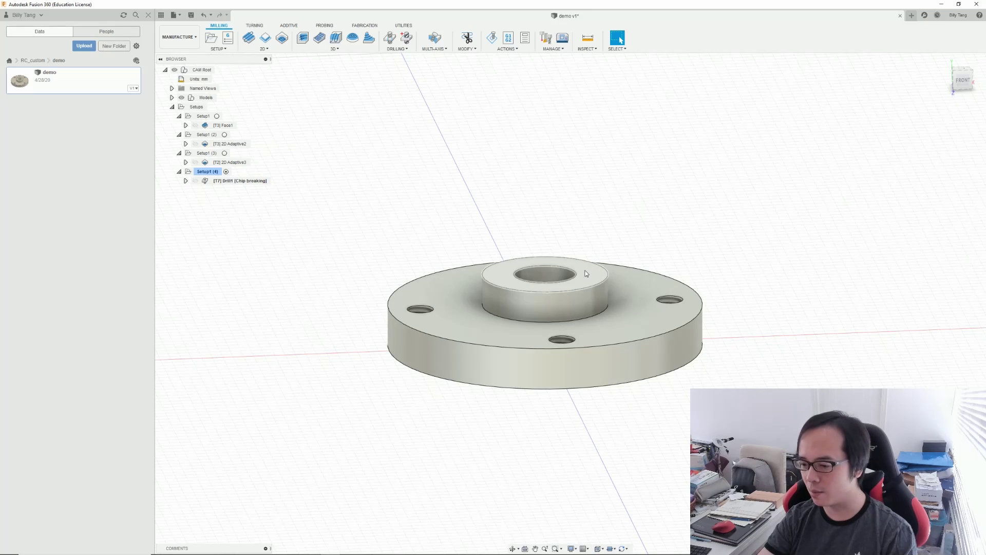
{"action": "middle_click_drag", "start_coordinate": [571, 264], "coordinate": [621, 259], "text": "shift"}
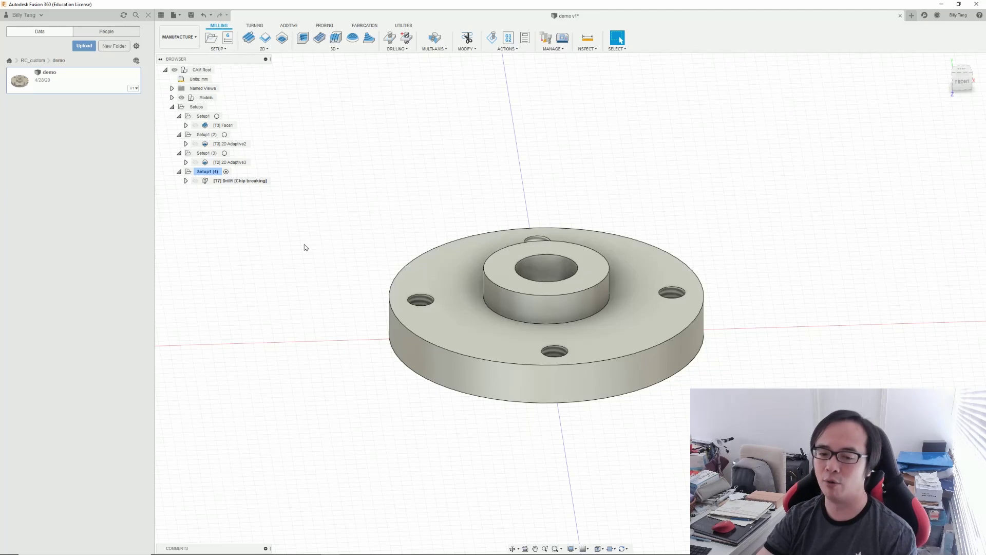
{"action": "left_click", "coordinate": [211, 173]}
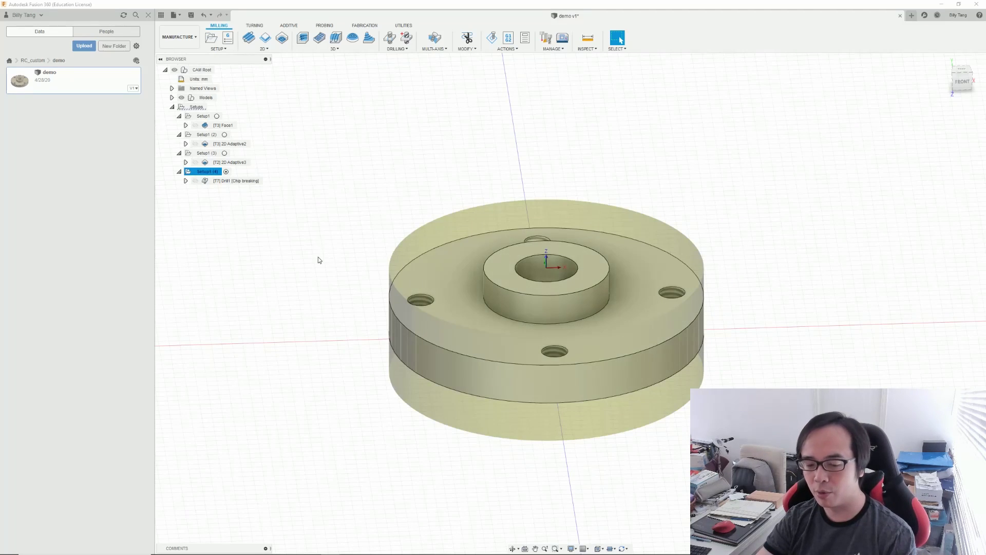
{"action": "left_click", "coordinate": [207, 190]}
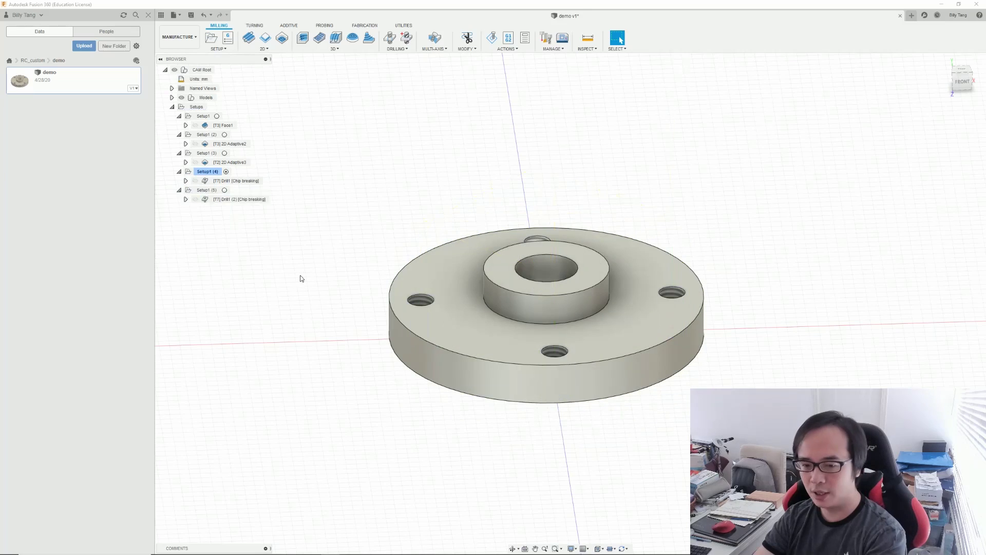
Step: Add a 2D Adaptive Clearing with 4600 rpm spindle speed and 138 mm/min ramp feedrate
{"action": "left_click", "coordinate": [282, 38]}
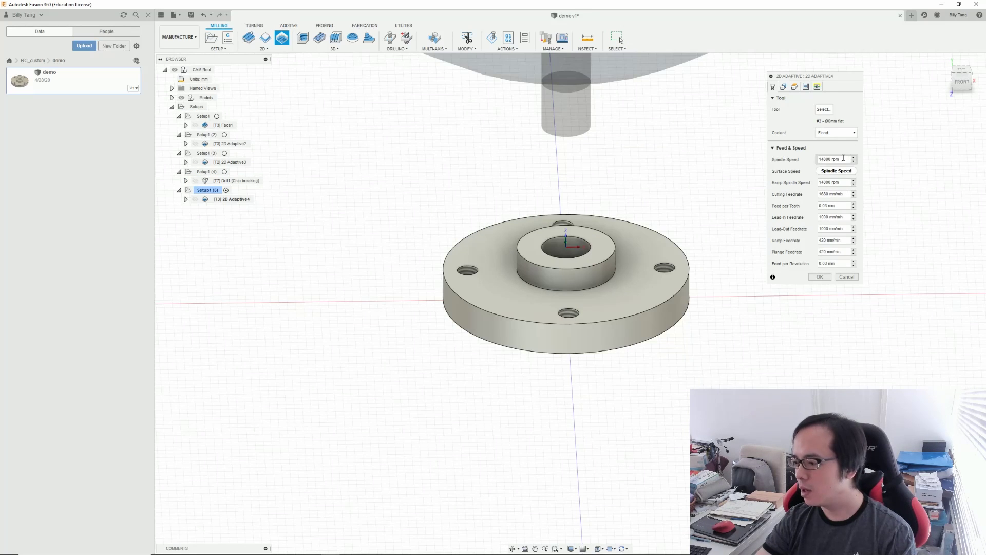
{"action": "type", "text": "4600"}
{"action": "key", "text": "Tab"}
{"action": "key", "text": "Tab"}
{"action": "key", "text": "Tab"}
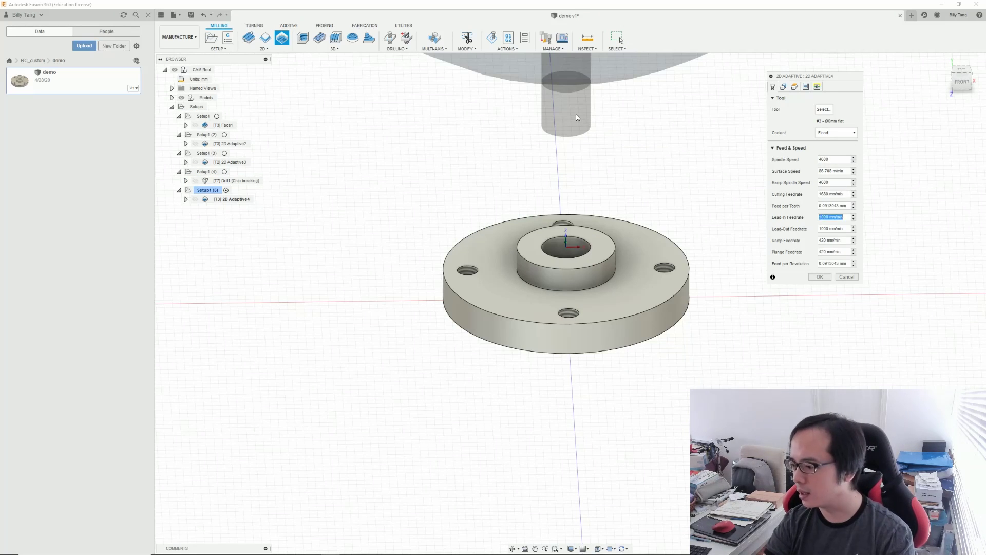
{"action": "type", "text": "138"}
{"action": "key", "text": "Tab"}
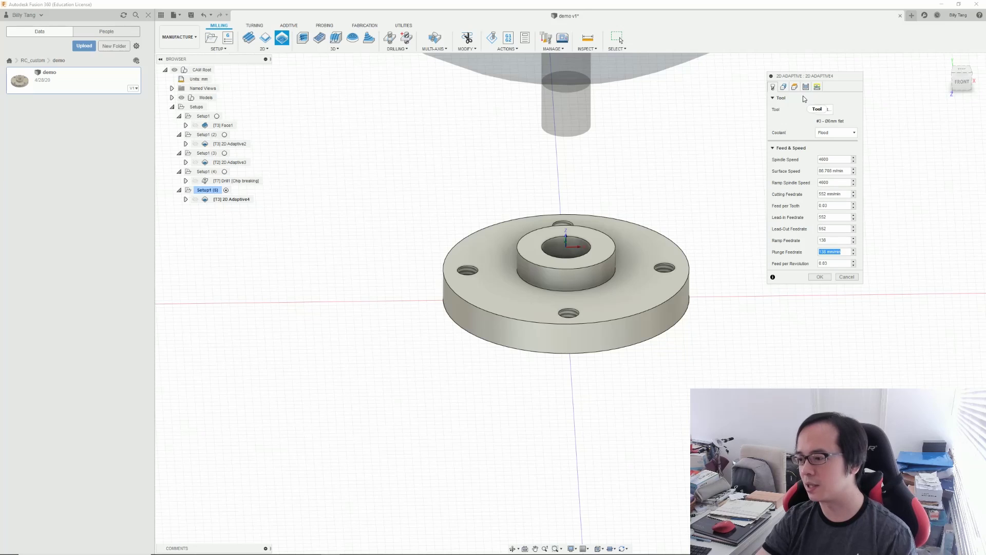
{"action": "left_click", "coordinate": [783, 87]}
{"action": "middle_click_drag", "start_coordinate": [717, 193], "coordinate": [671, 229], "text": "shift"}
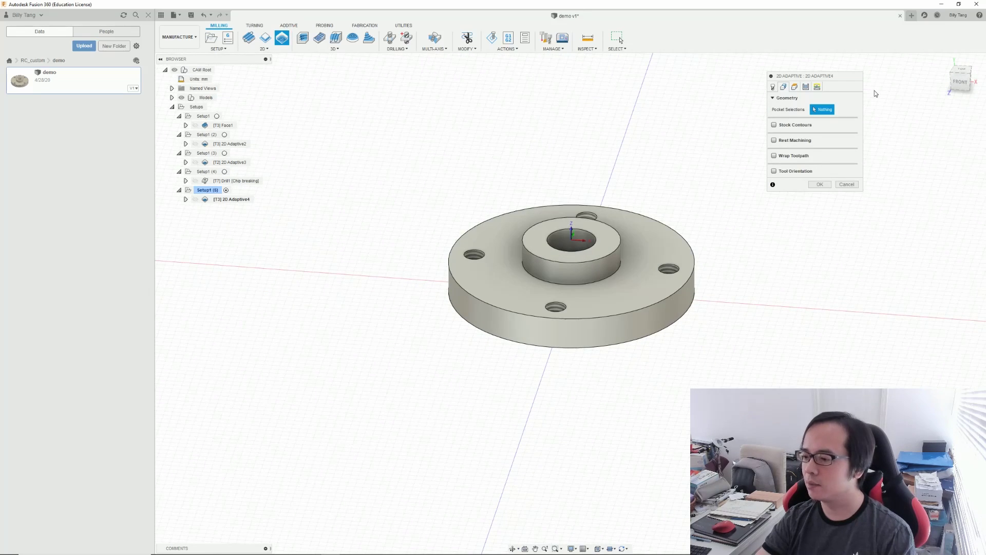
Step: Use the flange top face as the pocket and as the bottom height selection
{"action": "left_click", "coordinate": [653, 249]}
{"action": "middle_click_drag", "start_coordinate": [673, 255], "coordinate": [666, 214], "text": "shift"}
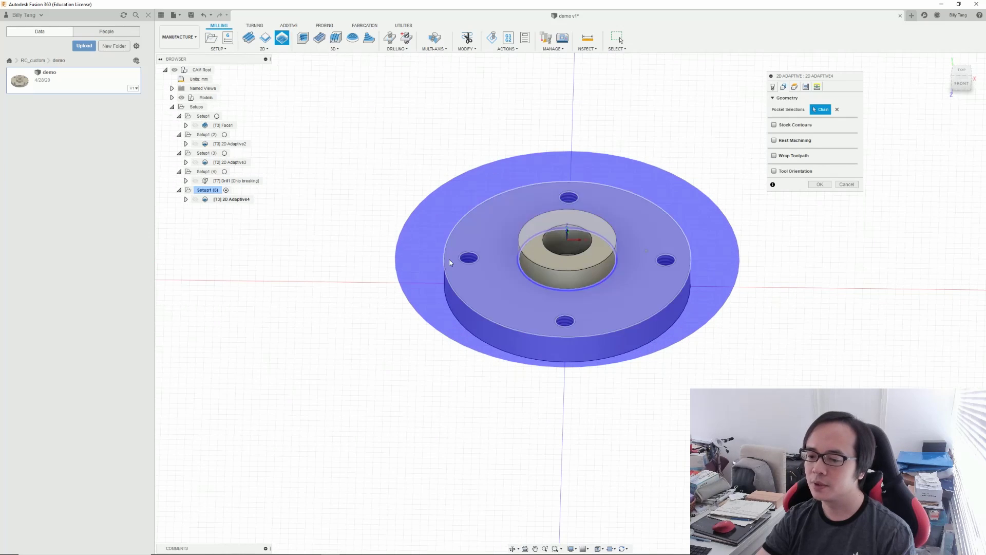
{"action": "left_click", "coordinate": [795, 87]}
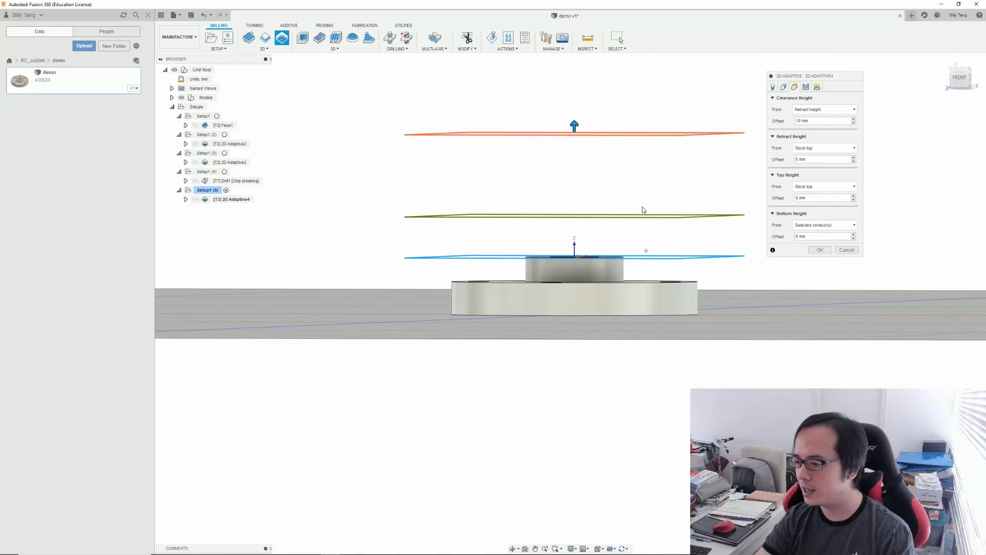
{"action": "left_click", "coordinate": [825, 225]}
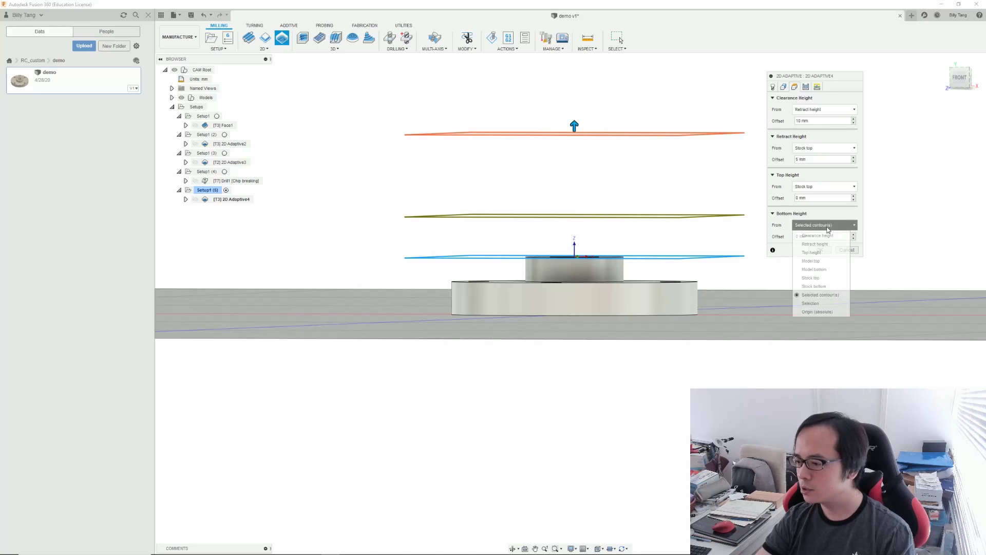
{"action": "left_click", "coordinate": [817, 303]}
{"action": "left_click", "coordinate": [646, 294]}
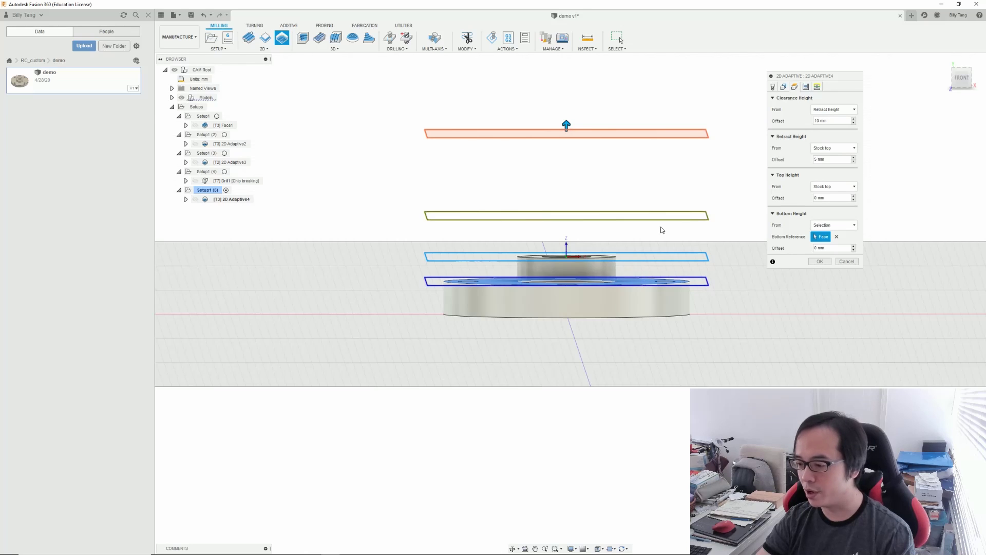
Step: Set optimal load 1 and 1 mm multiple-depth stepdowns, then generate the toolpath
{"action": "left_click", "coordinate": [805, 88]}
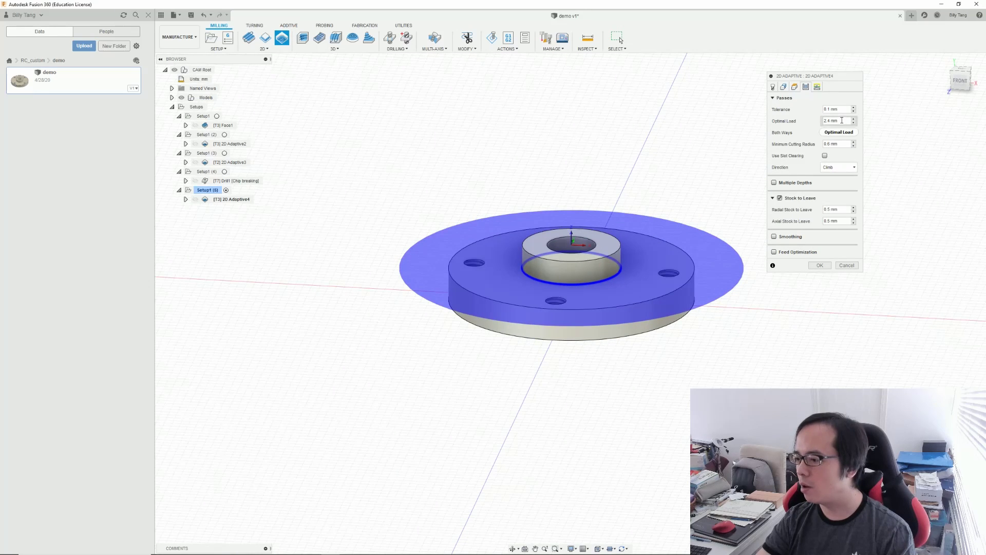
{"action": "double_click", "coordinate": [842, 120]}
{"action": "type", "text": "1"}
{"action": "key", "text": "Tab"}
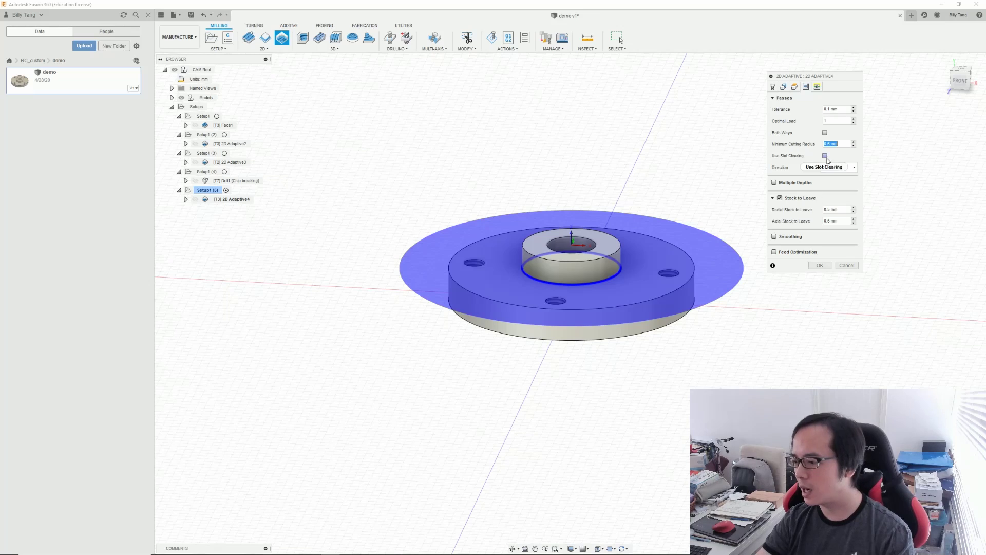
{"action": "left_click", "coordinate": [774, 182]}
{"action": "type", "text": "1mm"}
{"action": "key", "text": "Tab"}
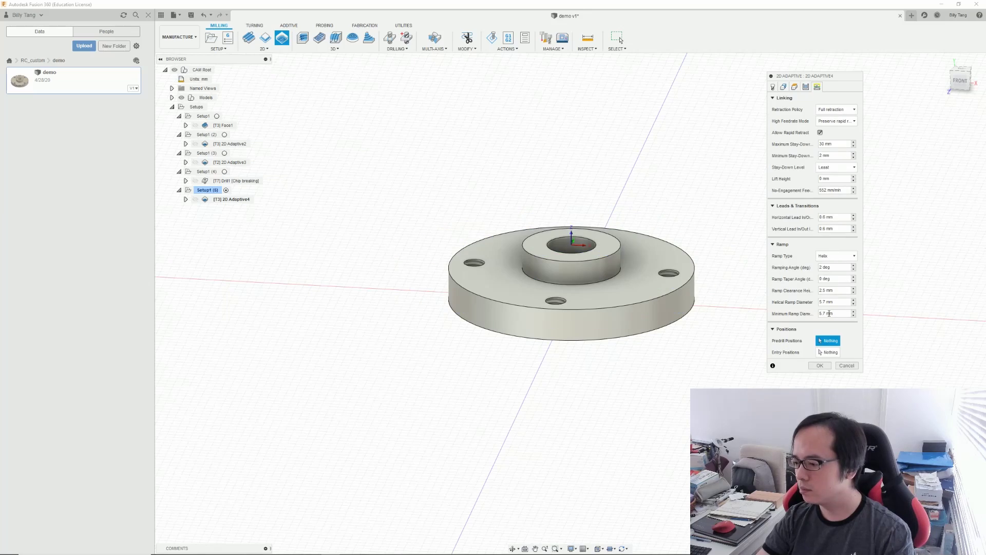
{"action": "left_click", "coordinate": [821, 365]}
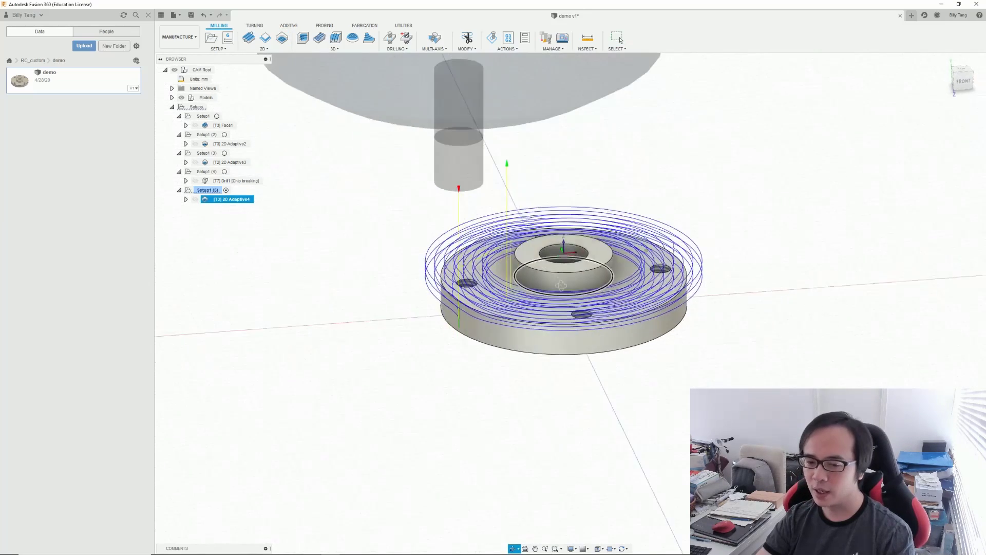
{"action": "left_click", "coordinate": [554, 278]}
{"action": "left_click", "coordinate": [227, 200]}
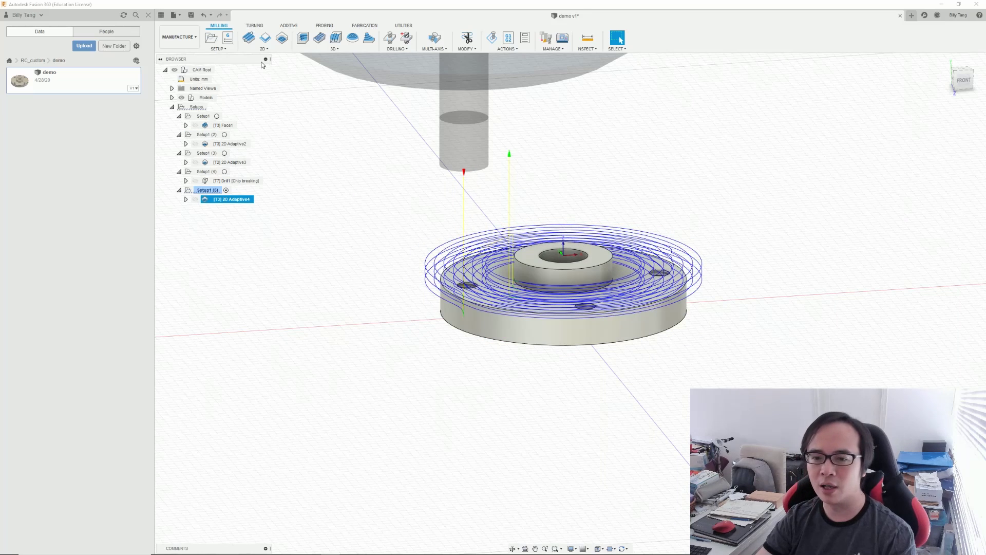
Step: Add a 2D Contour bottomed on the flange top edge, with multiple depths and no roughing passes
{"action": "left_click", "coordinate": [264, 40]}
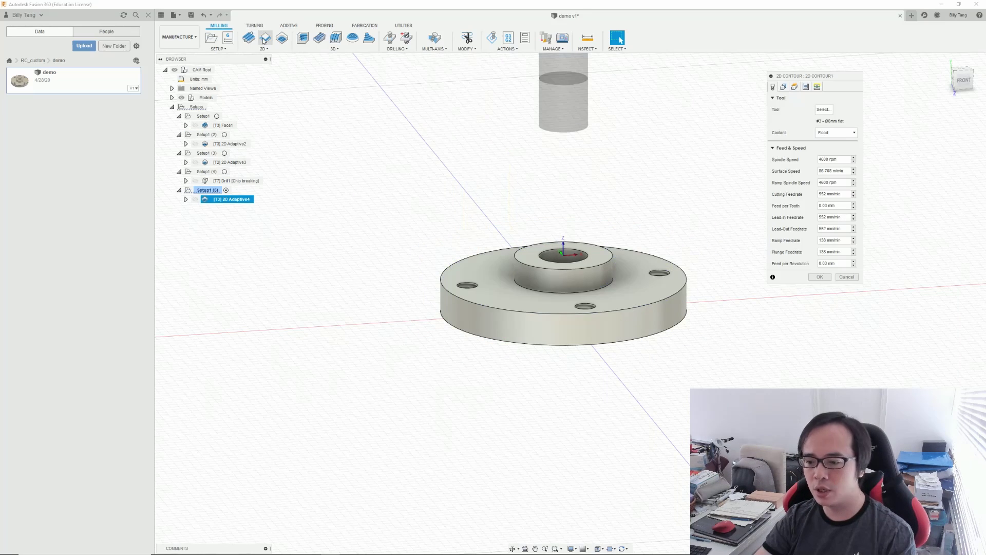
{"action": "left_click", "coordinate": [784, 88]}
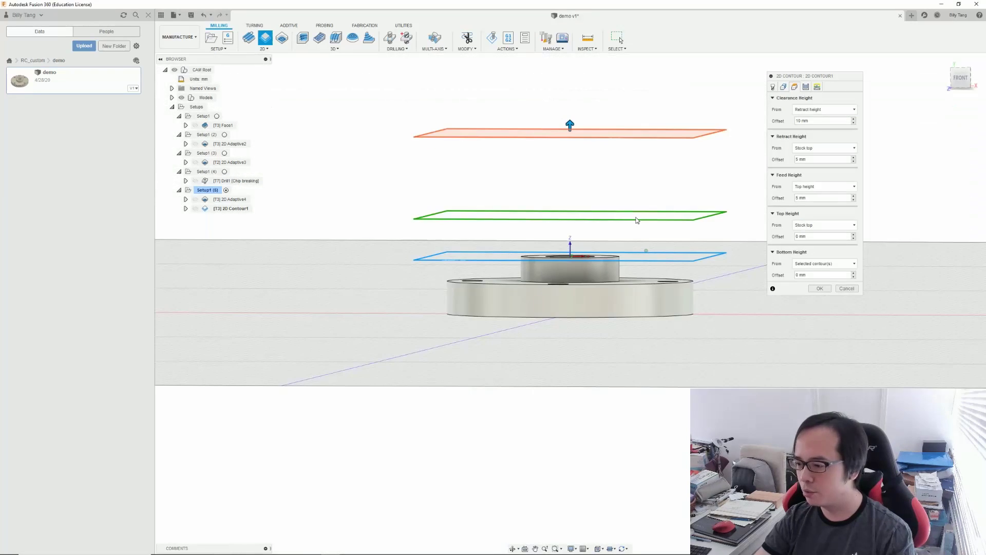
{"action": "left_click", "coordinate": [805, 270]}
{"action": "left_click", "coordinate": [811, 350]}
{"action": "left_click", "coordinate": [611, 281]}
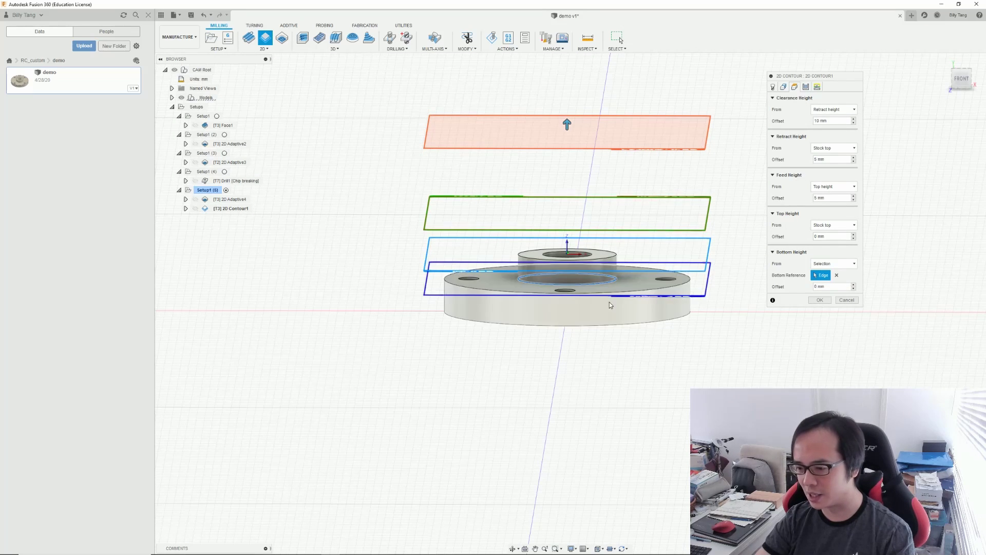
{"action": "left_click", "coordinate": [806, 86]}
{"action": "left_click", "coordinate": [780, 298]}
{"action": "left_click", "coordinate": [780, 291]}
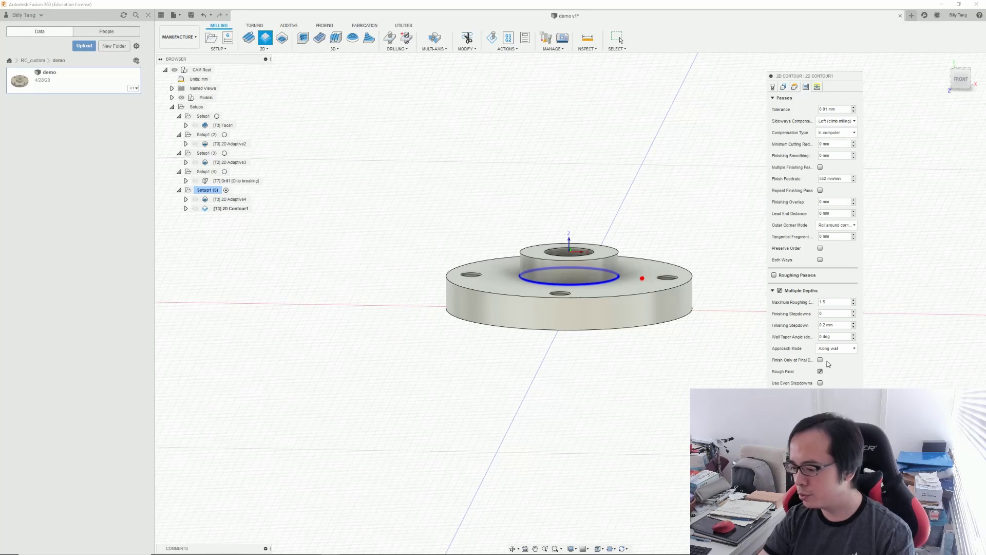
{"action": "key", "text": "Return"}
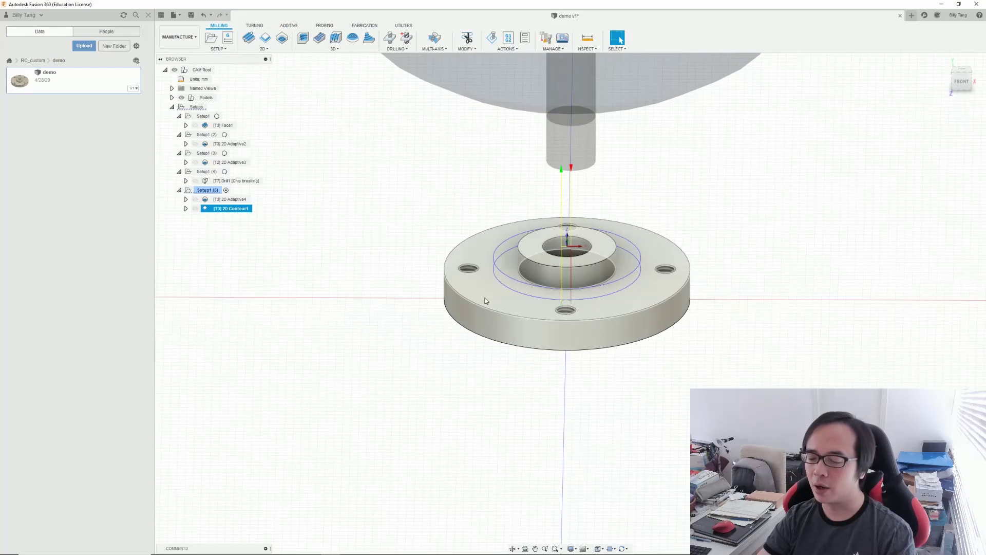
Step: Review the 2D Adaptive2 pass settings and close it without changes
{"action": "left_click", "coordinate": [235, 144]}
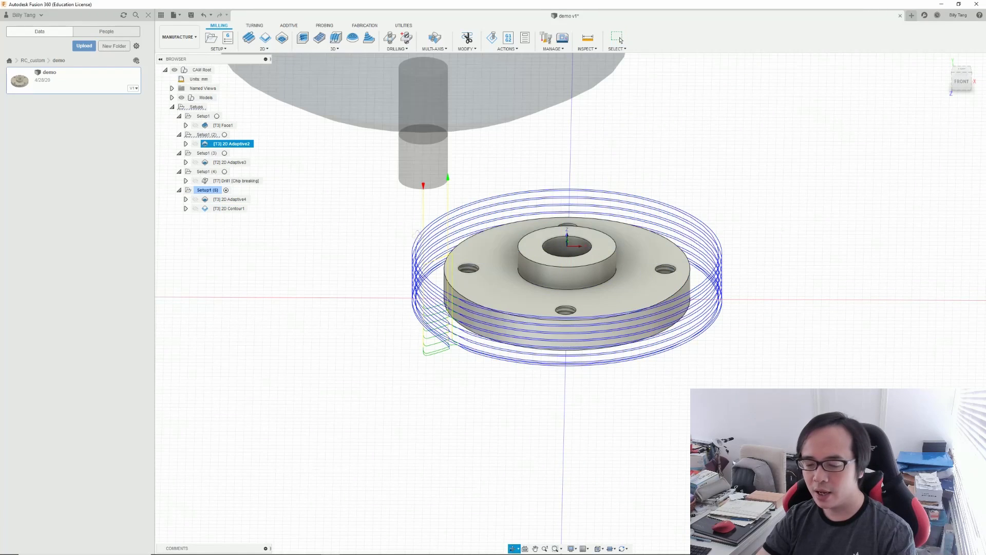
{"action": "right_click", "coordinate": [234, 145]}
{"action": "left_click", "coordinate": [249, 153]}
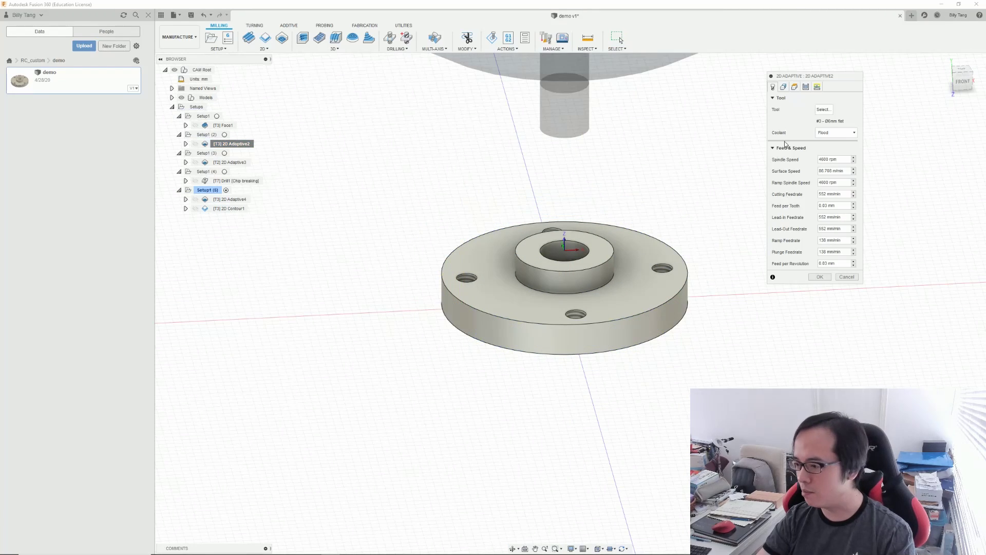
{"action": "left_click", "coordinate": [805, 88]}
{"action": "left_click", "coordinate": [846, 312]}
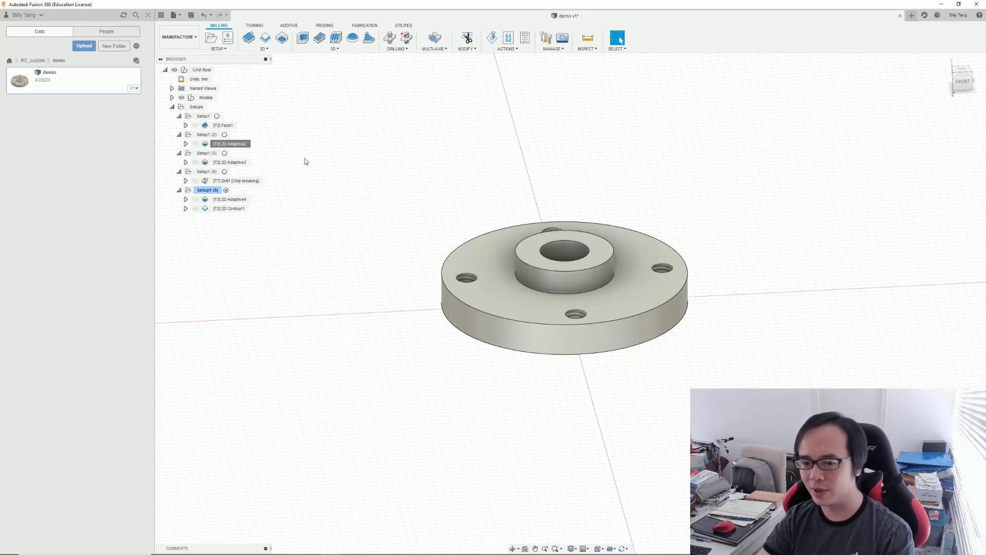
Step: Add 2D Contour2 with bottom height from a selected edge, multiple depths, no roughing passes
{"action": "left_click", "coordinate": [265, 38]}
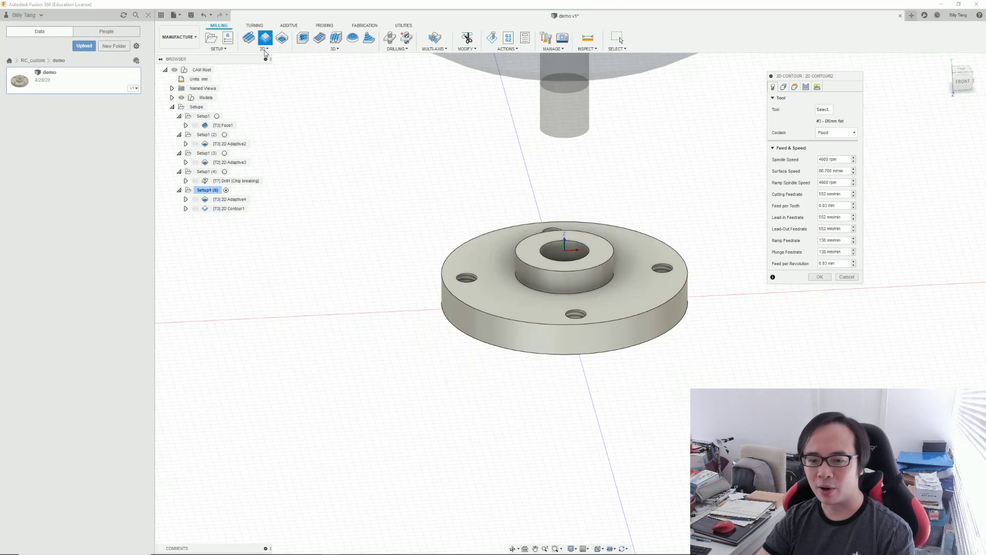
{"action": "left_click", "coordinate": [795, 87]}
{"action": "left_click", "coordinate": [963, 82]}
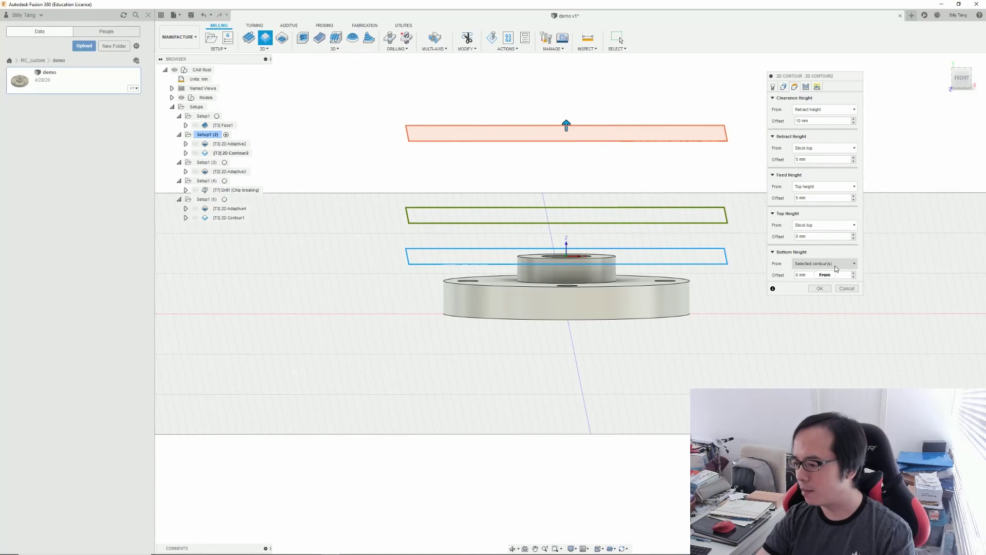
{"action": "left_click", "coordinate": [836, 264]}
{"action": "left_click", "coordinate": [811, 350]}
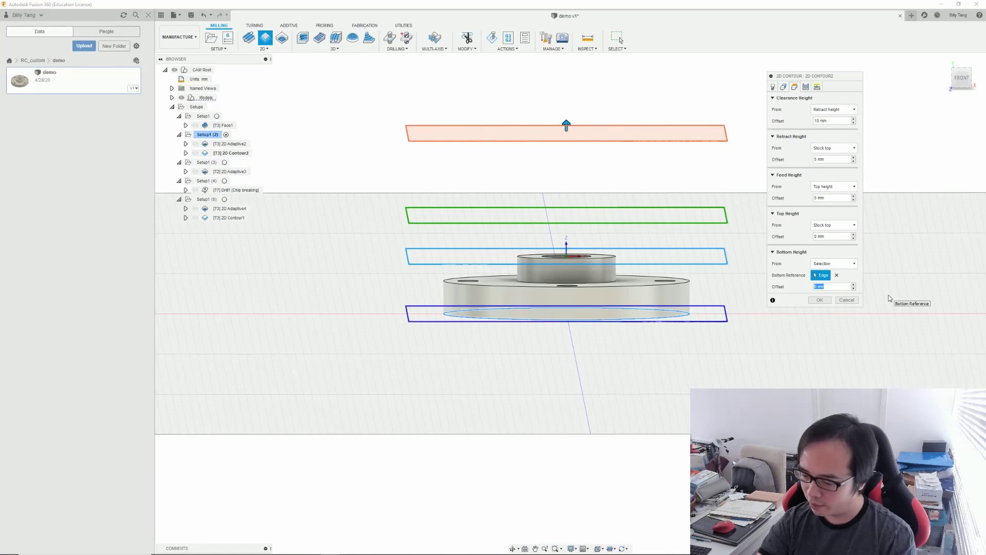
{"action": "left_click", "coordinate": [816, 87]}
{"action": "left_click", "coordinate": [780, 298]}
{"action": "left_click", "coordinate": [774, 290]}
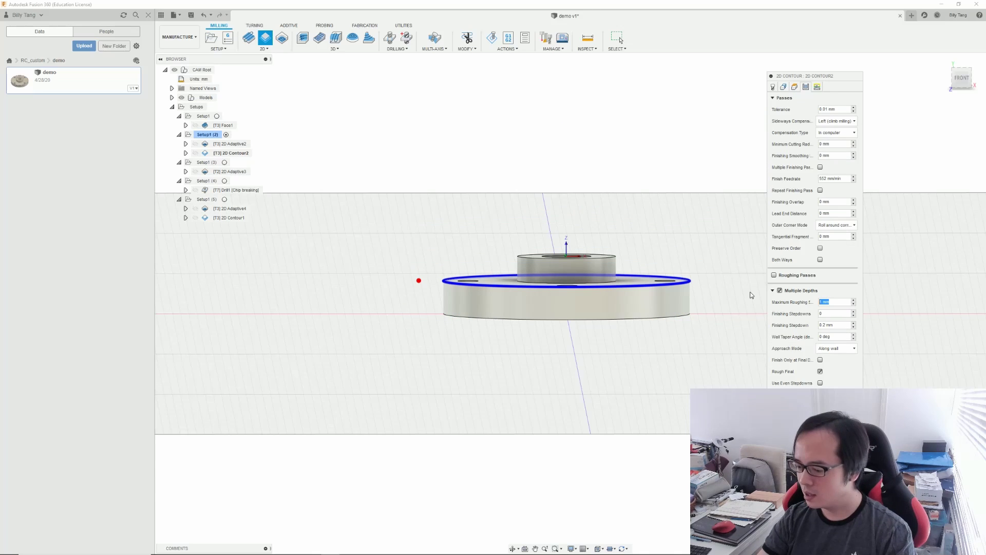
{"action": "left_click", "coordinate": [816, 88]}
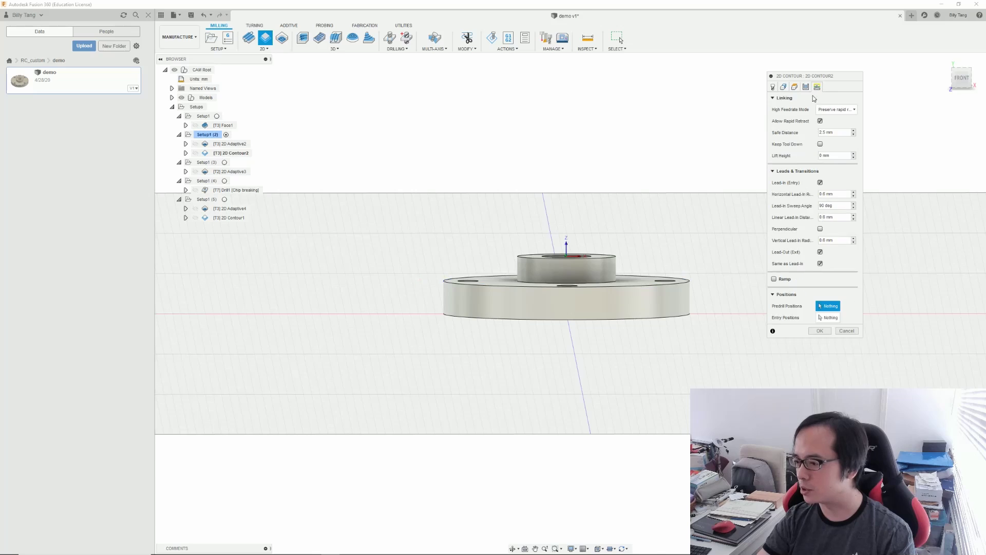
{"action": "left_click", "coordinate": [816, 302]}
{"action": "middle_click_drag", "start_coordinate": [683, 248], "coordinate": [753, 244], "text": "shift"}
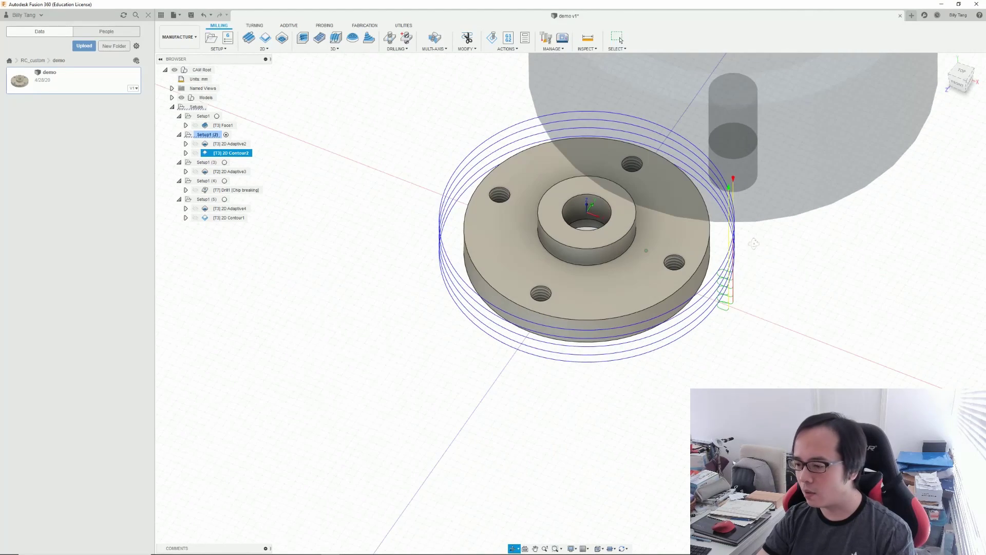
Step: Re-edit and confirm 2D Contour2 and 2D Contour1 to regenerate their toolpaths
{"action": "right_click", "coordinate": [245, 158]}
{"action": "left_click", "coordinate": [257, 163]}
{"action": "left_click", "coordinate": [806, 88]}
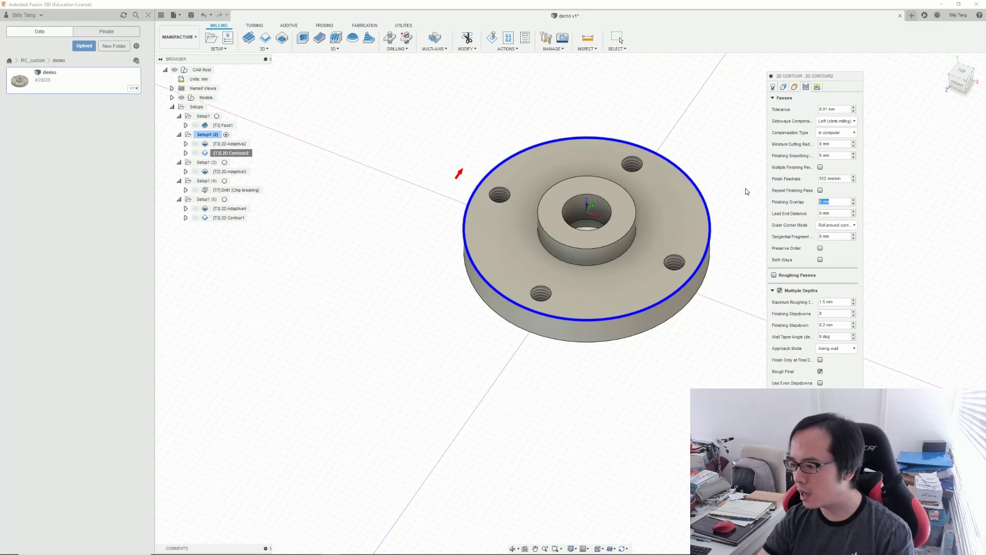
{"action": "key", "text": "Return"}
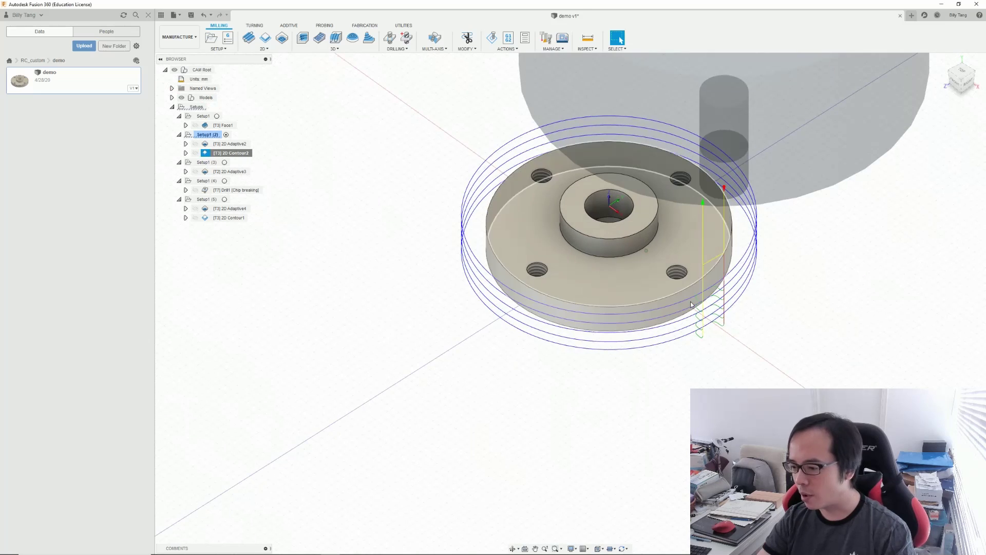
{"action": "right_click", "coordinate": [247, 219]}
{"action": "left_click", "coordinate": [253, 226]}
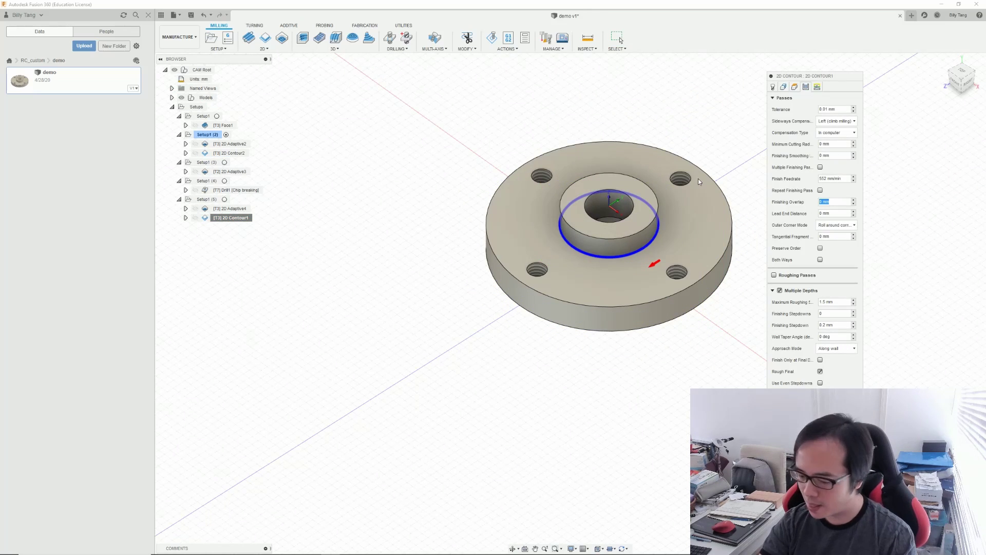
{"action": "key", "text": "Return"}
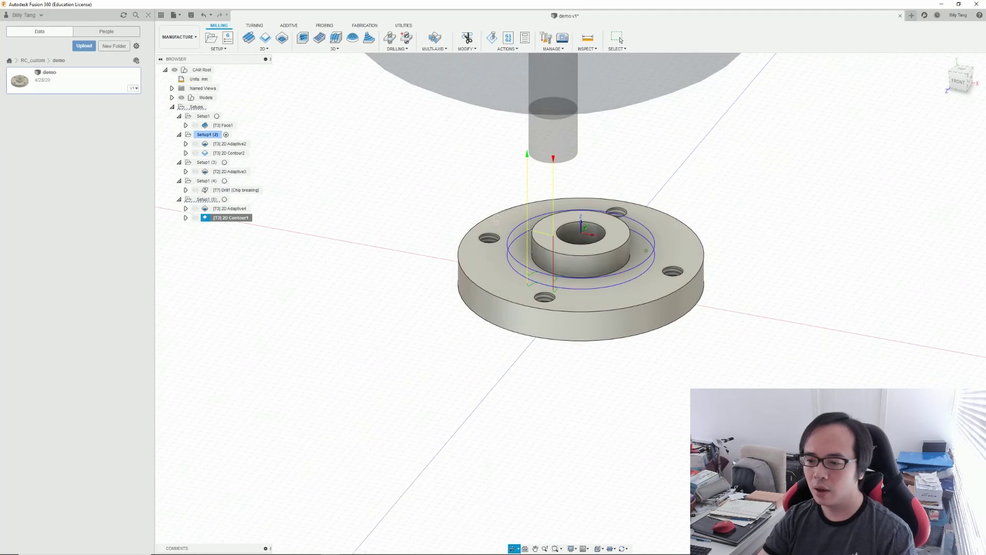
Step: Simulate all setups with stock shown, Tail toolpath mode and shaft-only tool display
{"action": "left_click", "coordinate": [205, 200]}
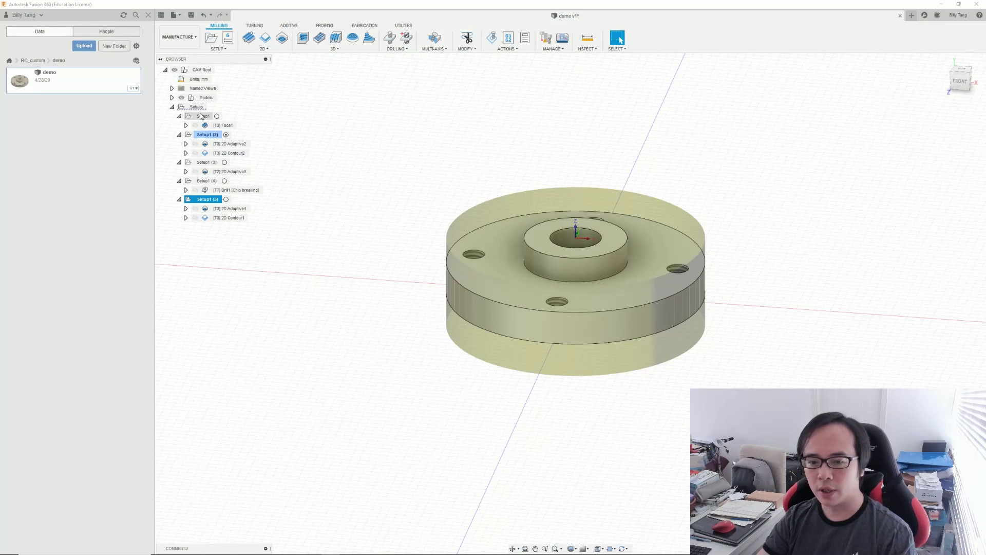
{"action": "right_click", "coordinate": [200, 110]}
{"action": "left_click", "coordinate": [242, 132]}
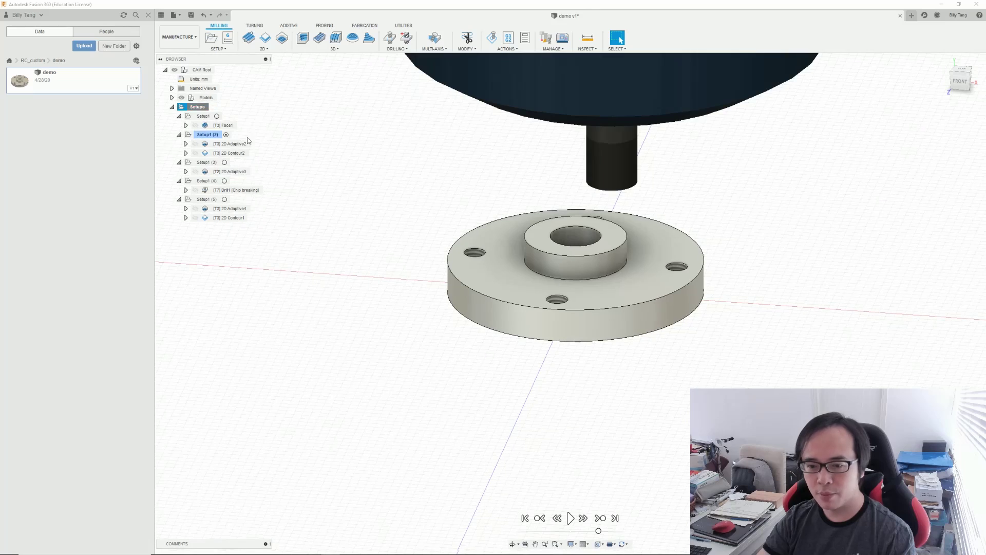
{"action": "left_click", "coordinate": [902, 217]}
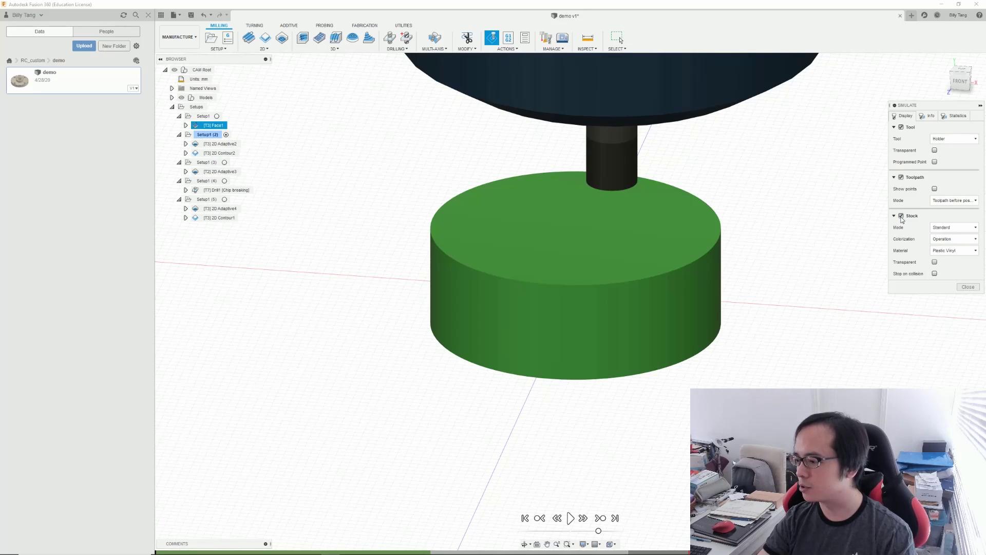
{"action": "left_click", "coordinate": [954, 200]}
{"action": "left_click", "coordinate": [951, 245]}
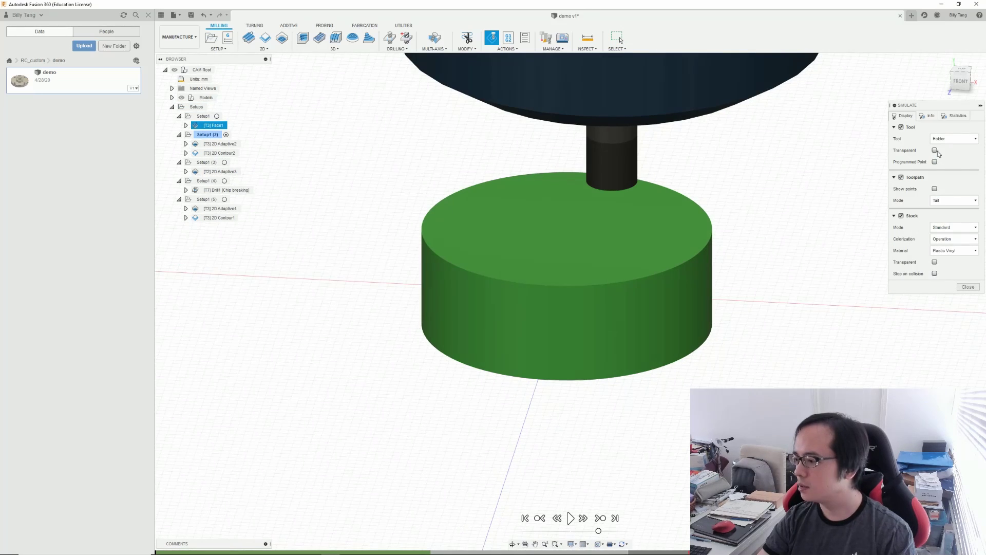
{"action": "left_click", "coordinate": [956, 157]}
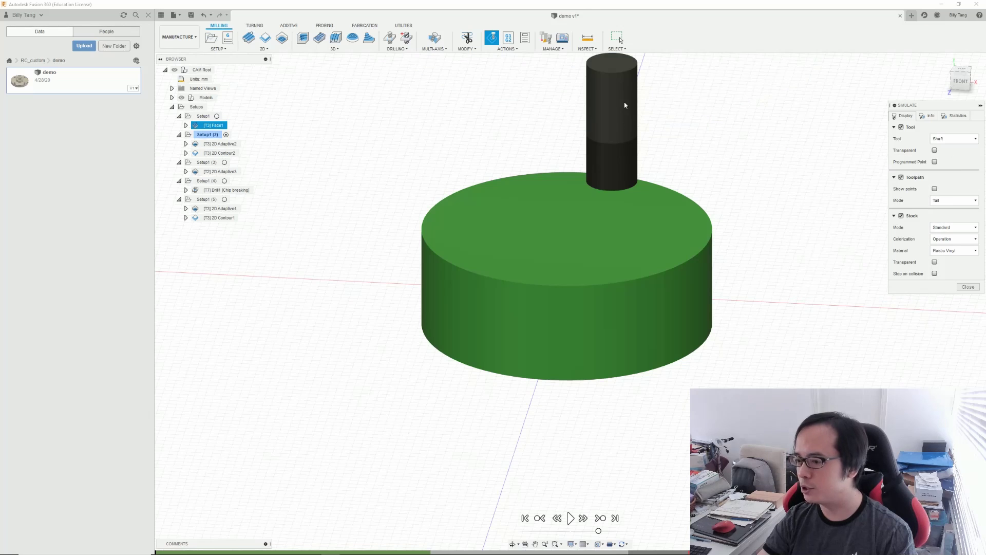
{"action": "middle_click_drag", "start_coordinate": [724, 214], "coordinate": [727, 235], "text": "shift"}
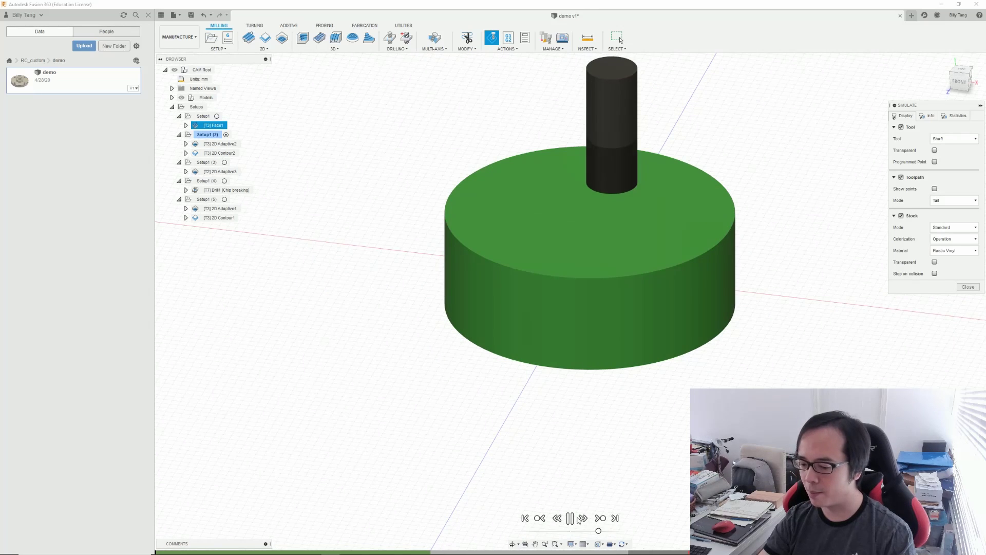
{"action": "mouse_move", "coordinate": [609, 452]}
{"action": "middle_mouse_down", "text": "shift"}
{"action": "mouse_move", "coordinate": [621, 393]}
{"action": "mouse_move", "coordinate": [552, 351]}
{"action": "mouse_move", "coordinate": [570, 360]}
{"action": "middle_mouse_up", "text": "shift"}
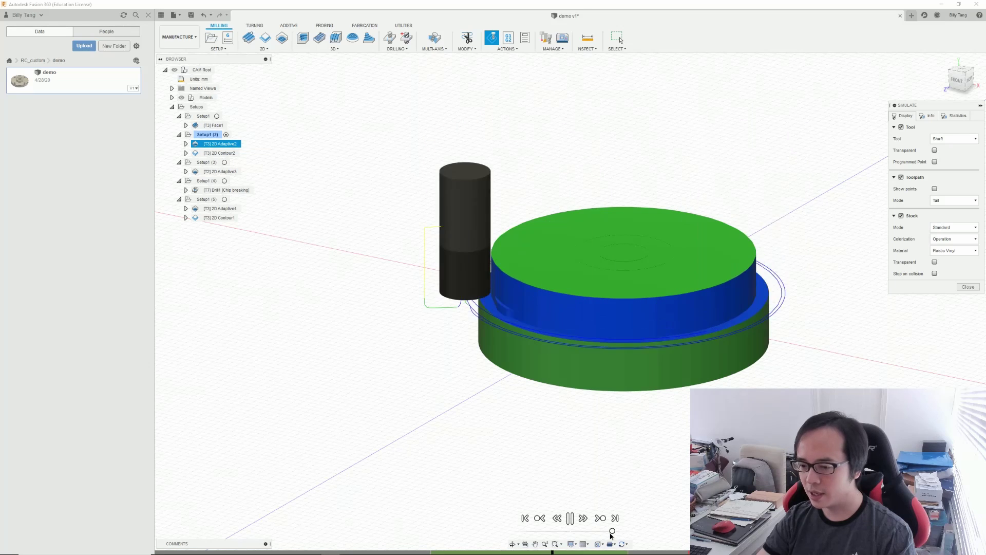
Step: Adjust playback speed while the simulation runs through the adaptive, drill and contour operations
{"action": "left_click_drag", "start_coordinate": [612, 531], "coordinate": [599, 531]}
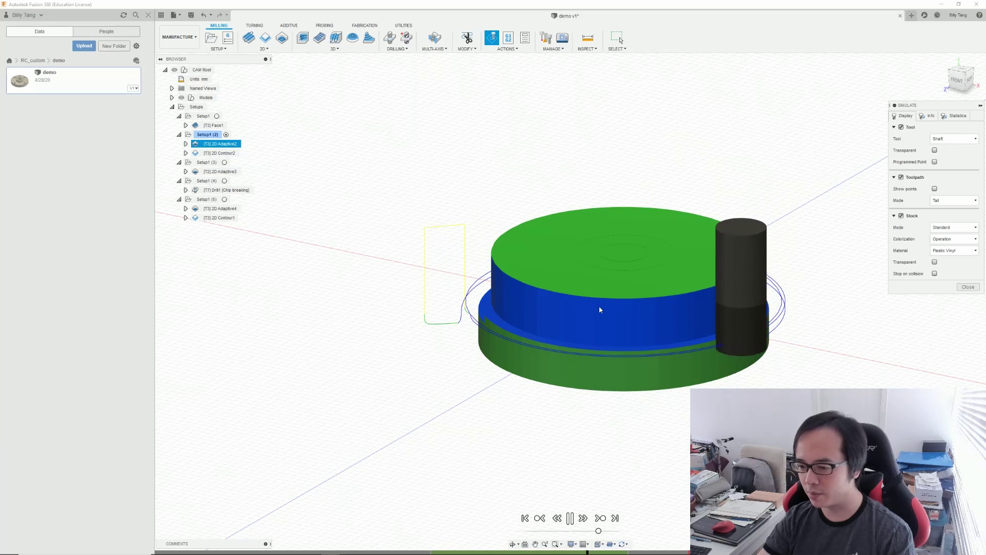
{"action": "left_click_drag", "start_coordinate": [598, 531], "coordinate": [603, 531]}
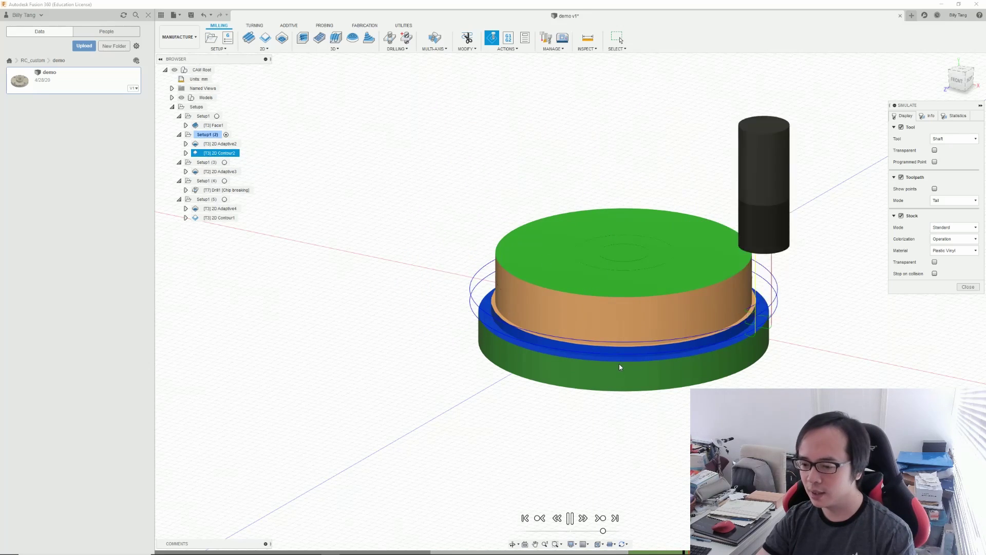
{"action": "middle_click_drag", "start_coordinate": [636, 276], "coordinate": [631, 292], "text": "shift"}
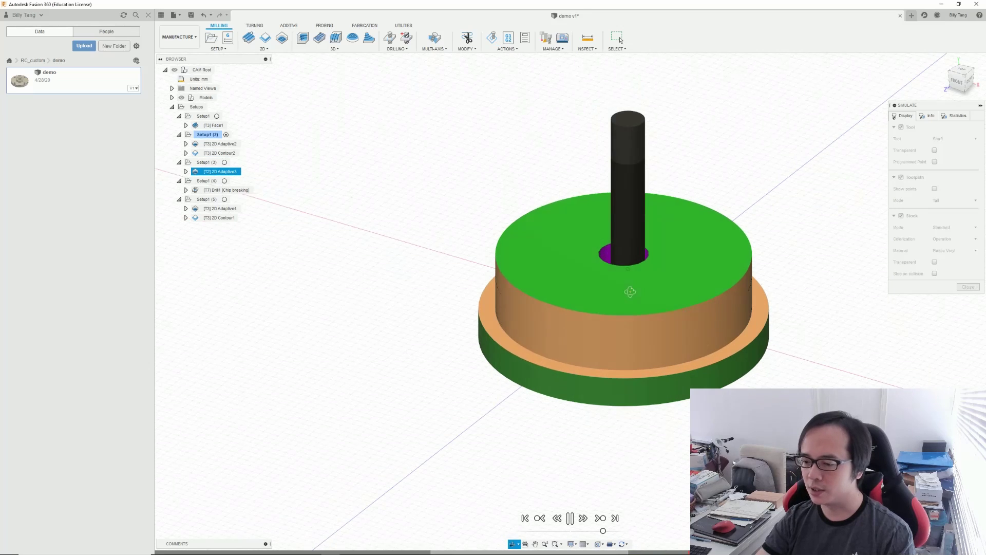
{"action": "left_click_drag", "start_coordinate": [603, 531], "coordinate": [599, 531]}
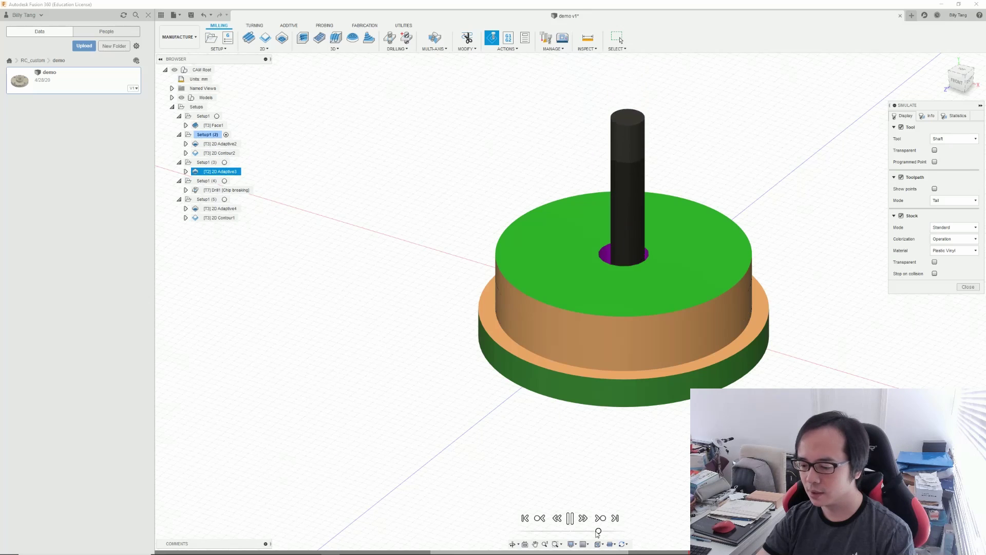
{"action": "left_click_drag", "start_coordinate": [603, 532], "coordinate": [595, 531]}
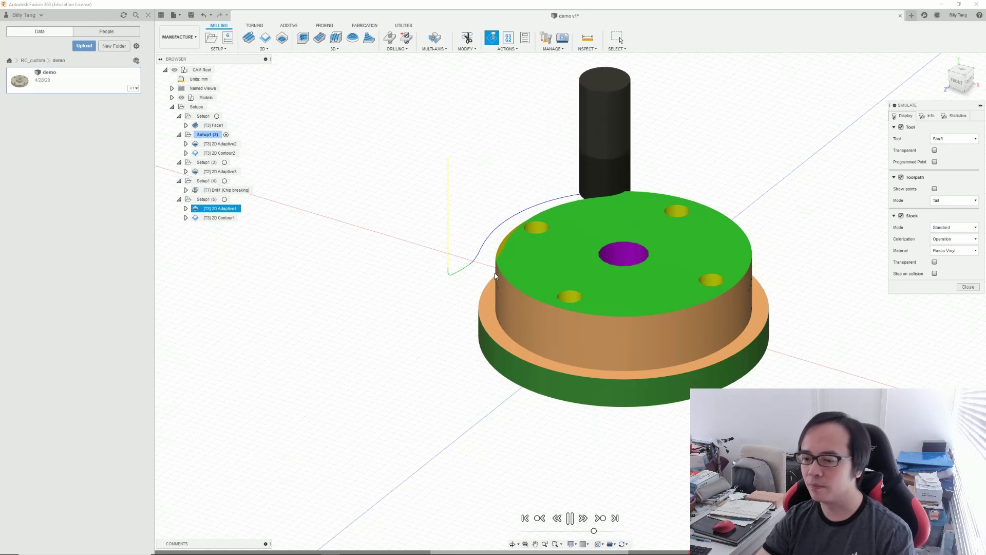
{"action": "left_click_drag", "start_coordinate": [594, 531], "coordinate": [604, 533]}
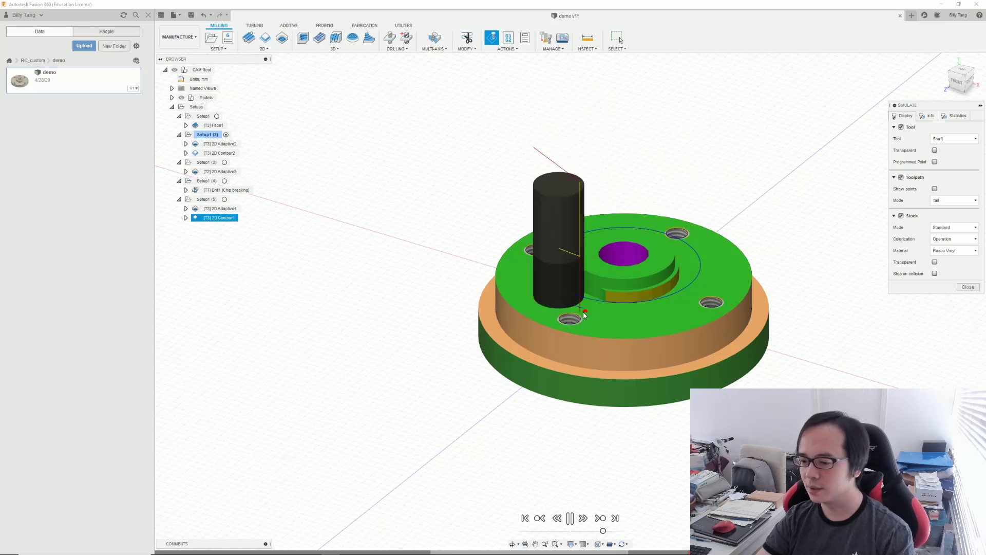
{"action": "mouse_move", "coordinate": [572, 327]}
{"action": "middle_mouse_down", "text": "shift"}
{"action": "mouse_move", "coordinate": [586, 353]}
{"action": "mouse_move", "coordinate": [577, 351]}
{"action": "middle_mouse_up", "text": "shift"}
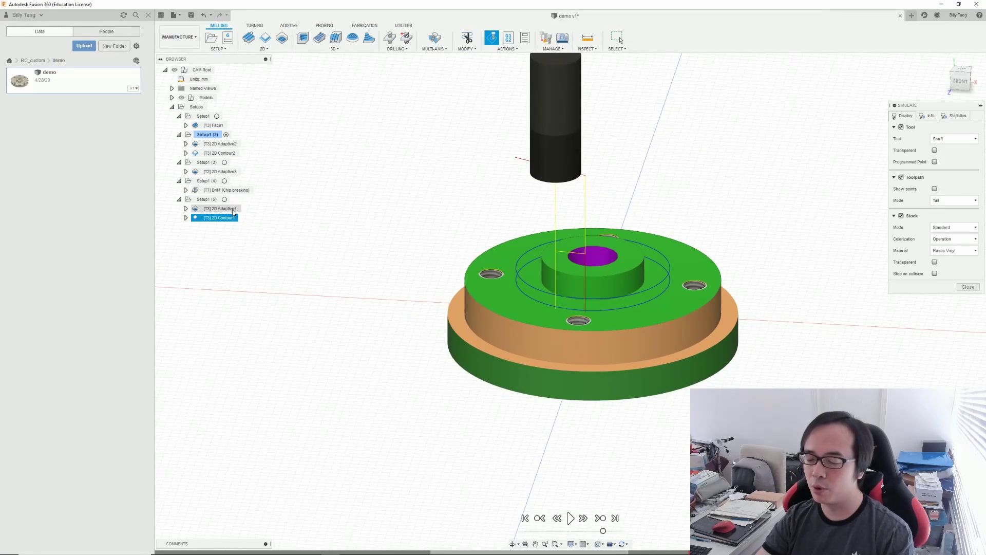
{"action": "mouse_move", "coordinate": [590, 352]}
{"action": "middle_mouse_down", "text": "shift"}
{"action": "mouse_move", "coordinate": [556, 341]}
{"action": "mouse_move", "coordinate": [566, 242]}
{"action": "middle_mouse_up", "text": "shift"}
{"action": "middle_click_drag", "start_coordinate": [510, 314], "coordinate": [524, 361], "text": "shift"}
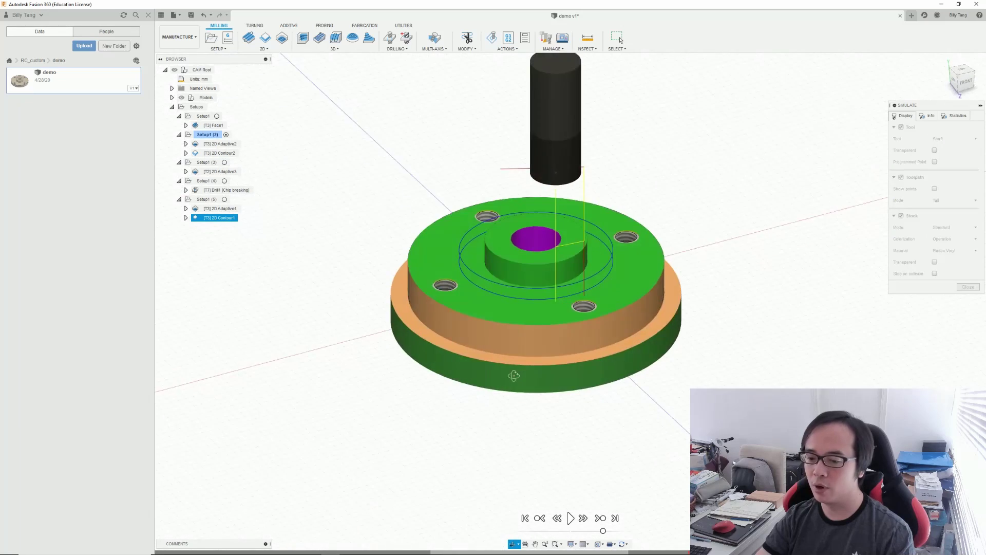
{"action": "mouse_move", "coordinate": [531, 312]}
{"action": "middle_mouse_down", "text": "shift"}
{"action": "mouse_move", "coordinate": [547, 338]}
{"action": "mouse_move", "coordinate": [540, 302]}
{"action": "mouse_move", "coordinate": [511, 304]}
{"action": "middle_mouse_up", "text": "shift"}
{"action": "mouse_move", "coordinate": [565, 395]}
{"action": "middle_mouse_down", "text": "shift"}
{"action": "mouse_move", "coordinate": [646, 208]}
{"action": "mouse_move", "coordinate": [662, 287]}
{"action": "middle_mouse_up", "text": "shift"}
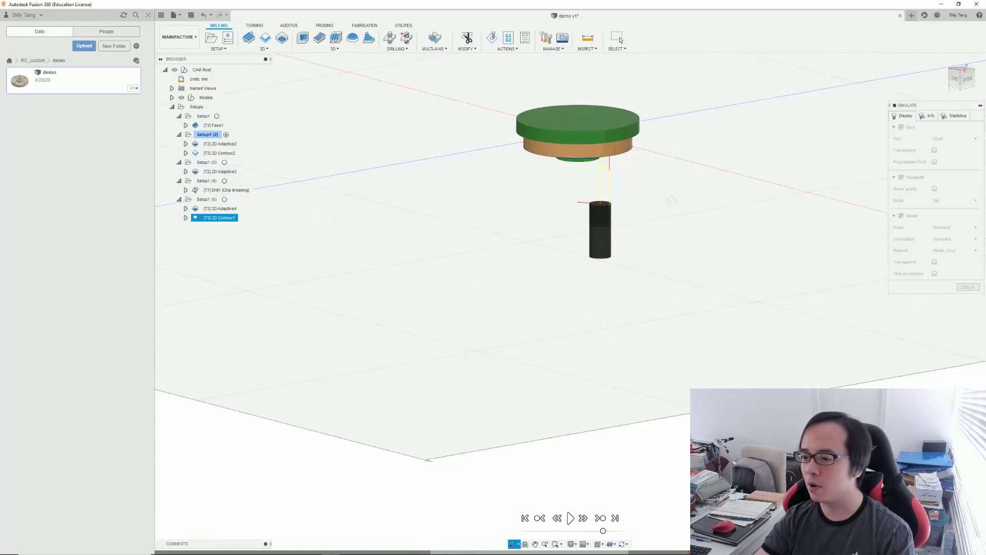